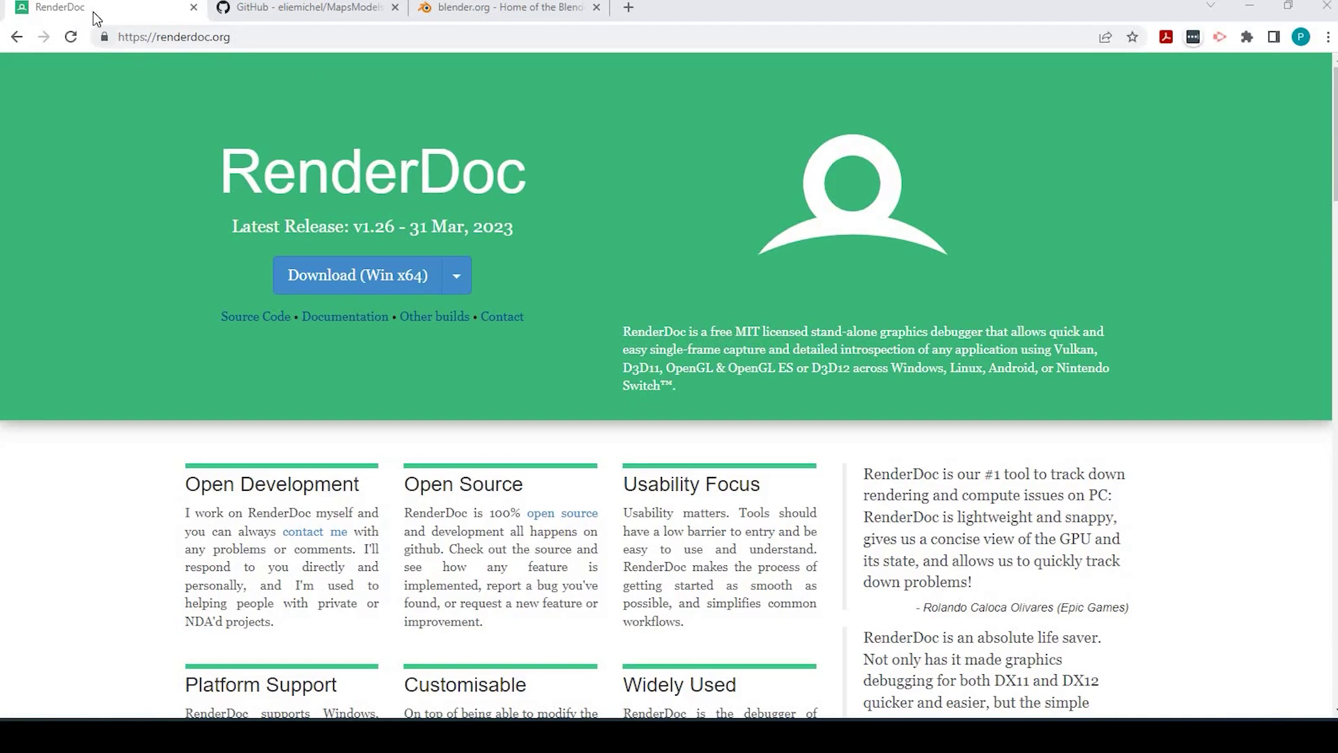
Step: Open the page of other builds on the RenderDoc website
click(279, 8)
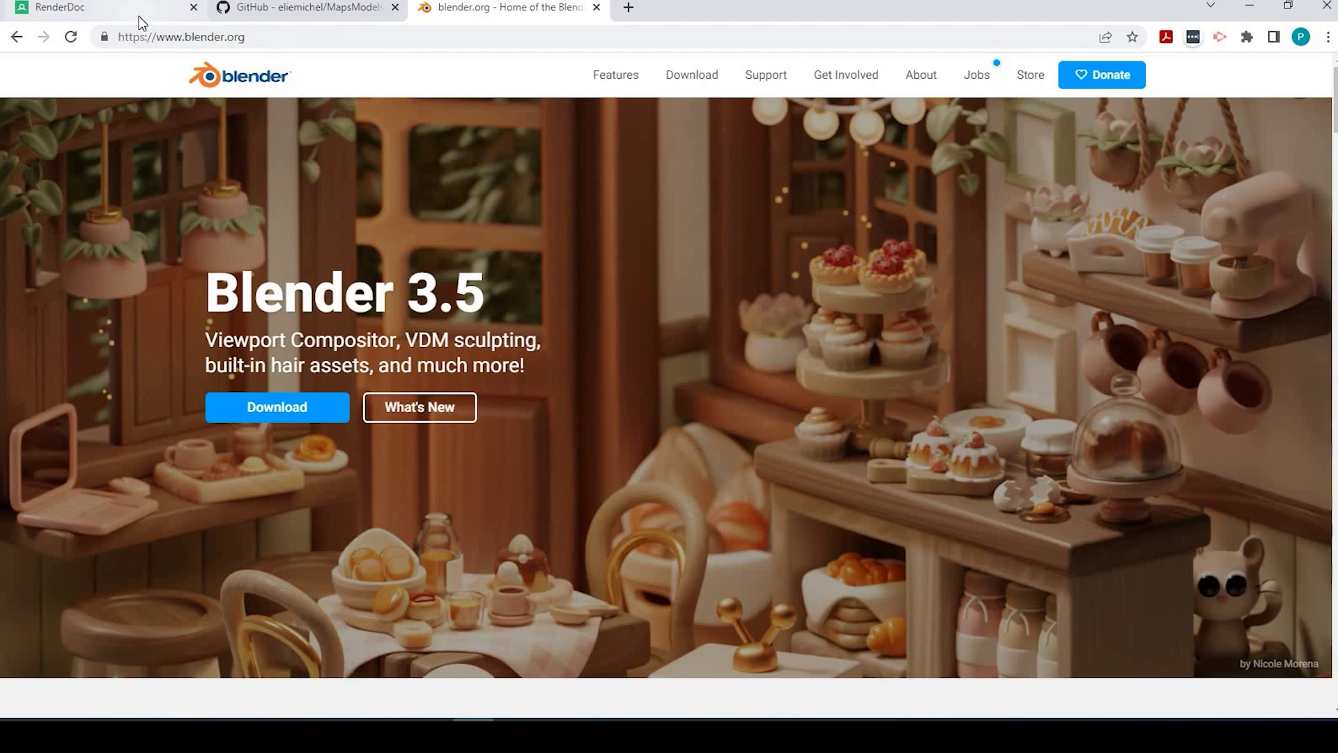
click(141, 16)
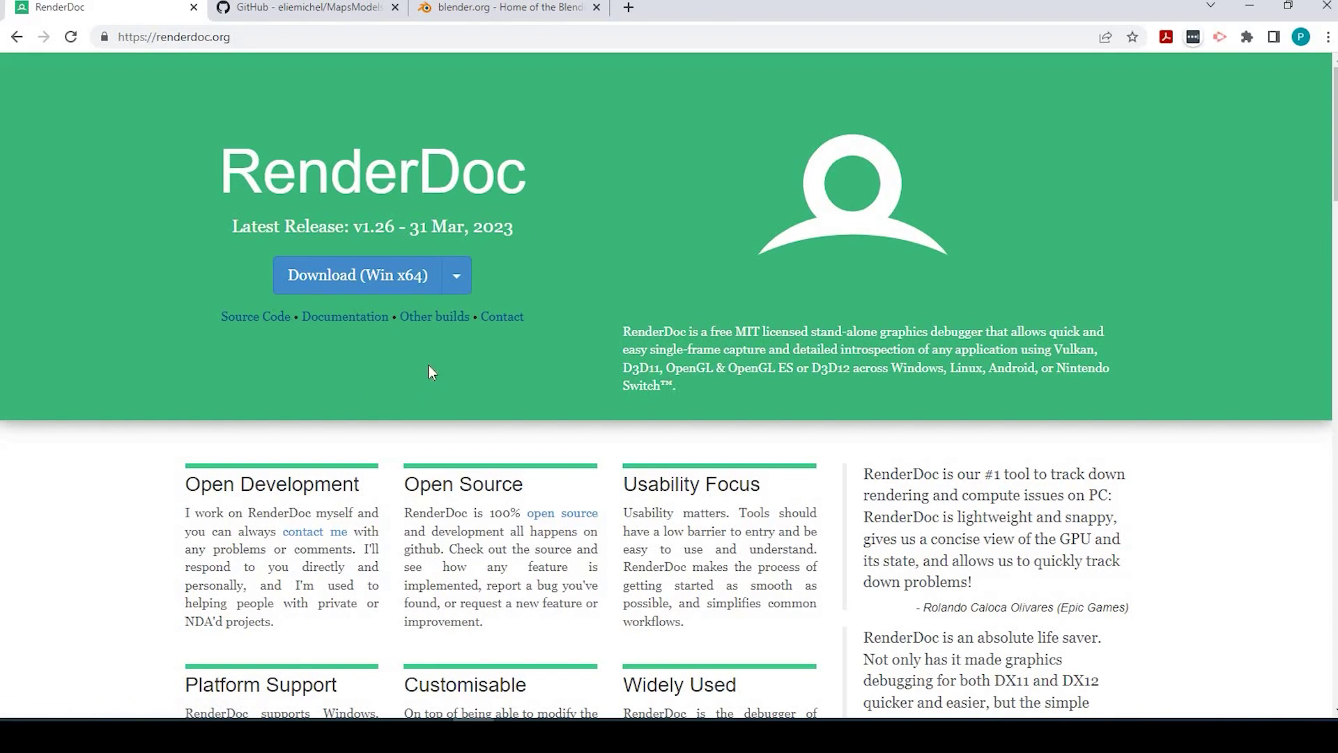
click(422, 319)
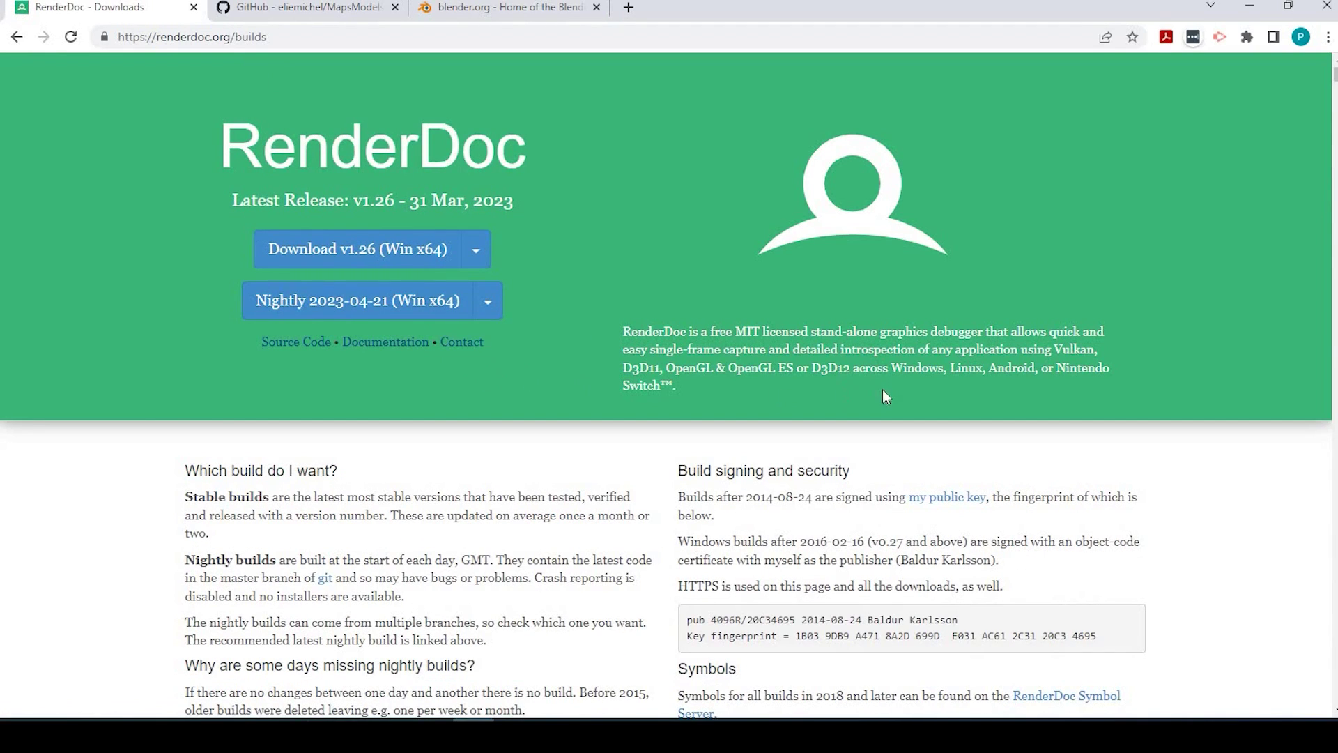
Step: Examine the All Stable Builds table for the Windows installers and portable zips of the RenderDoc versions
scroll(783, 474, down, 3)
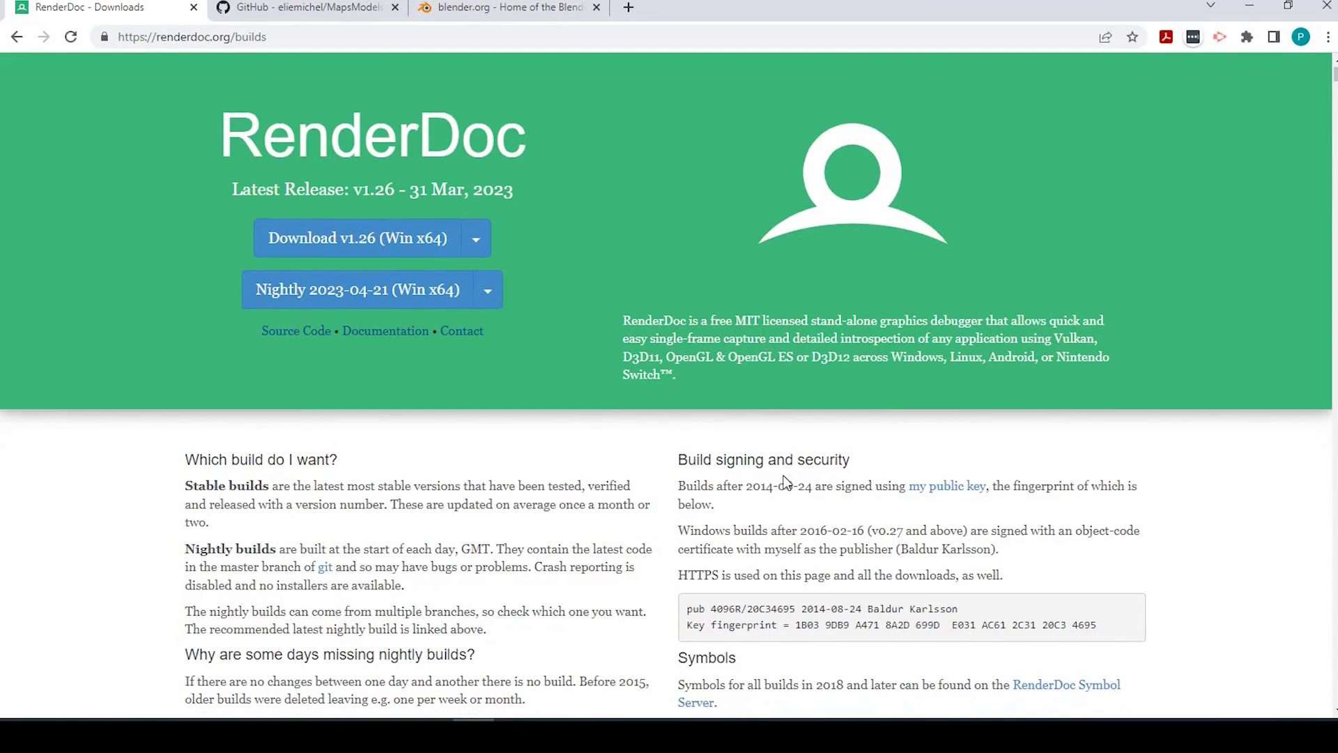
scroll(777, 407, down, 2)
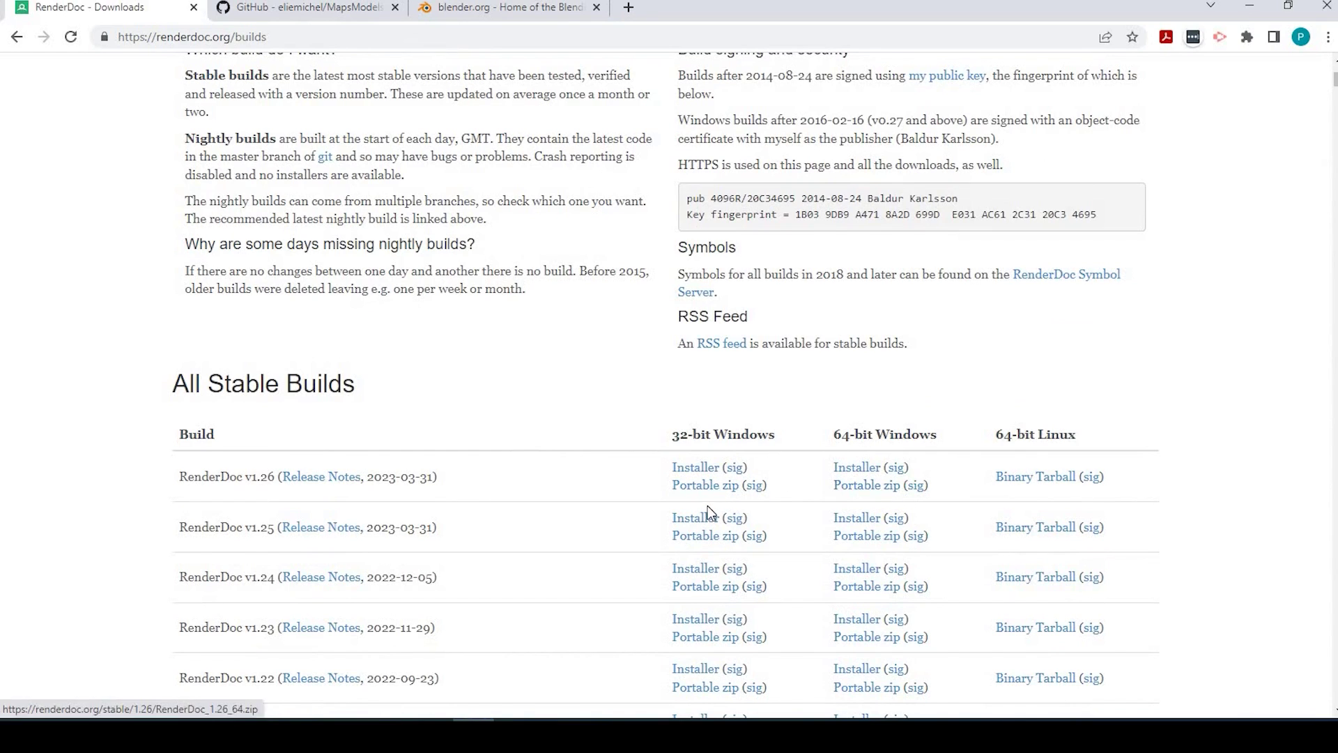
click(700, 485)
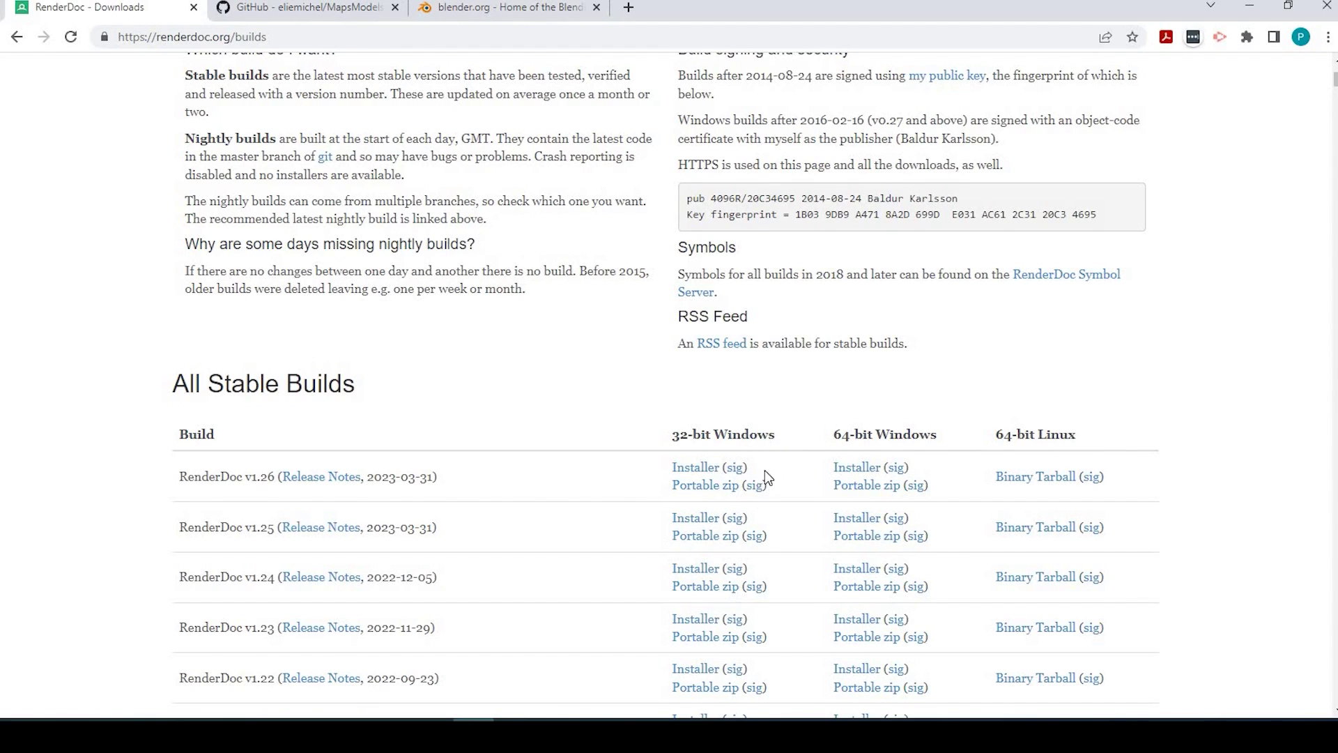
scroll(802, 501, down, 4)
scroll(878, 558, up, 4)
scroll(448, 496, down, 2)
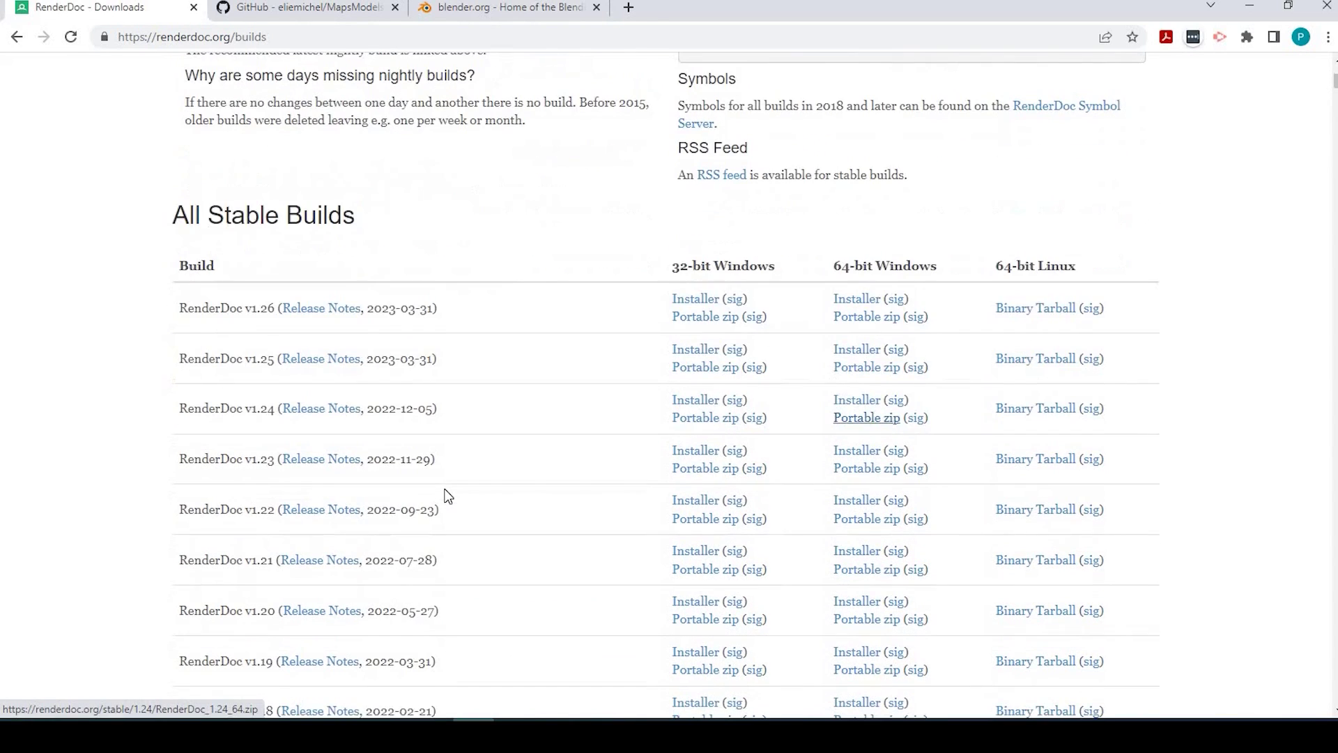
scroll(290, 543, down, 2)
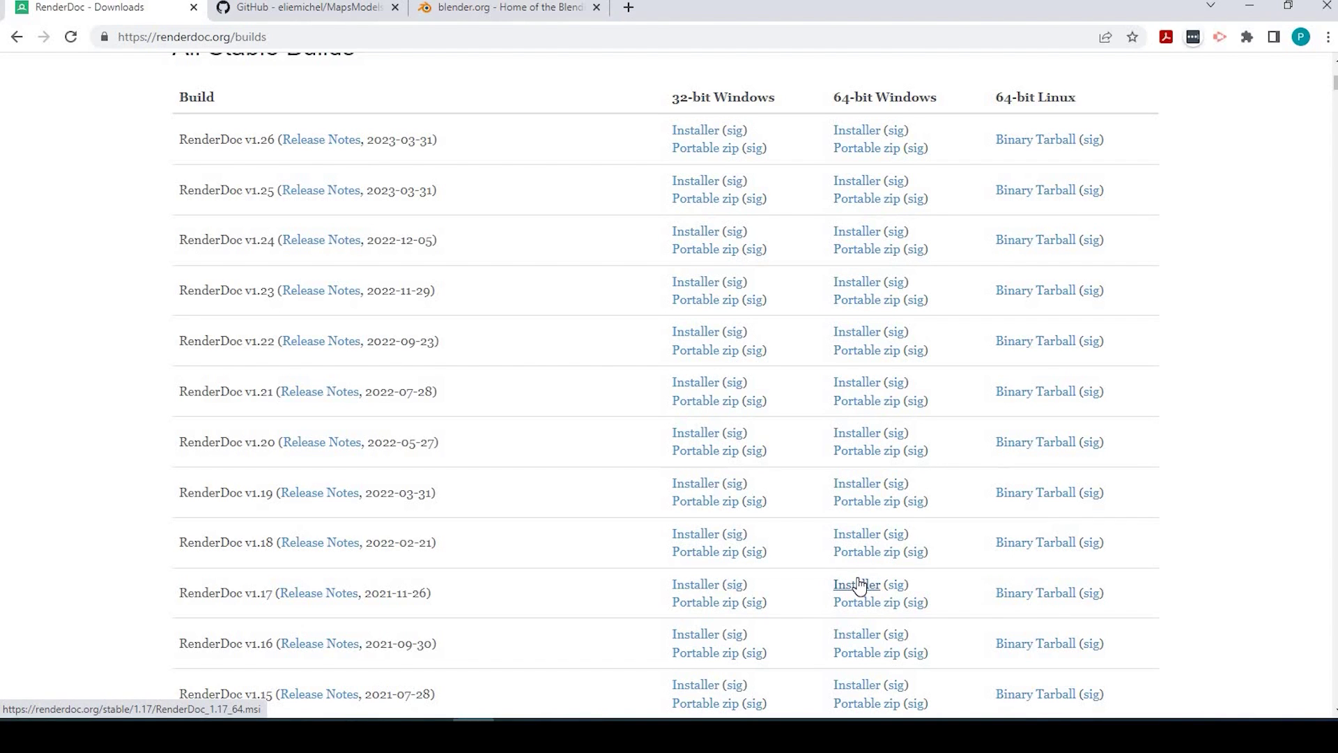
Step: Open the full release list of the MapsModelsImporter repository and locate Maps Models Importer v0.4.0
key(ctrl+Tab)
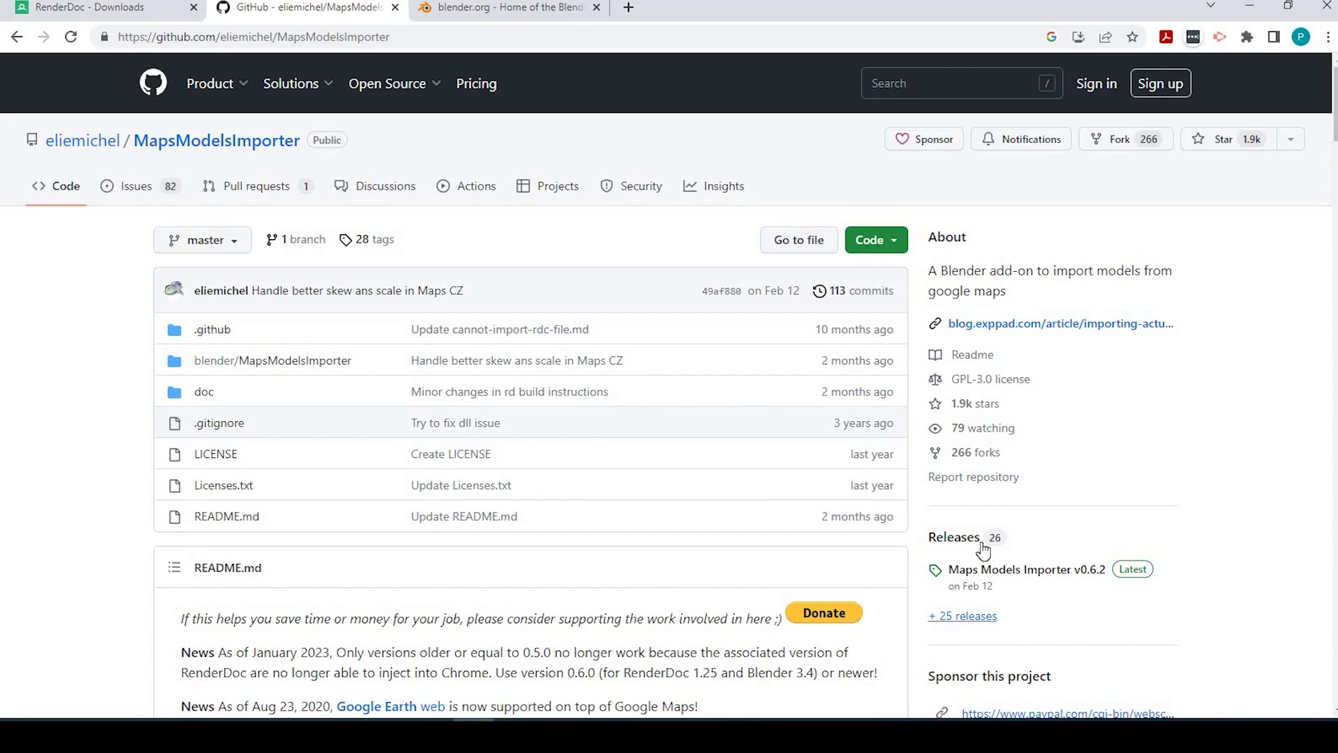
click(958, 618)
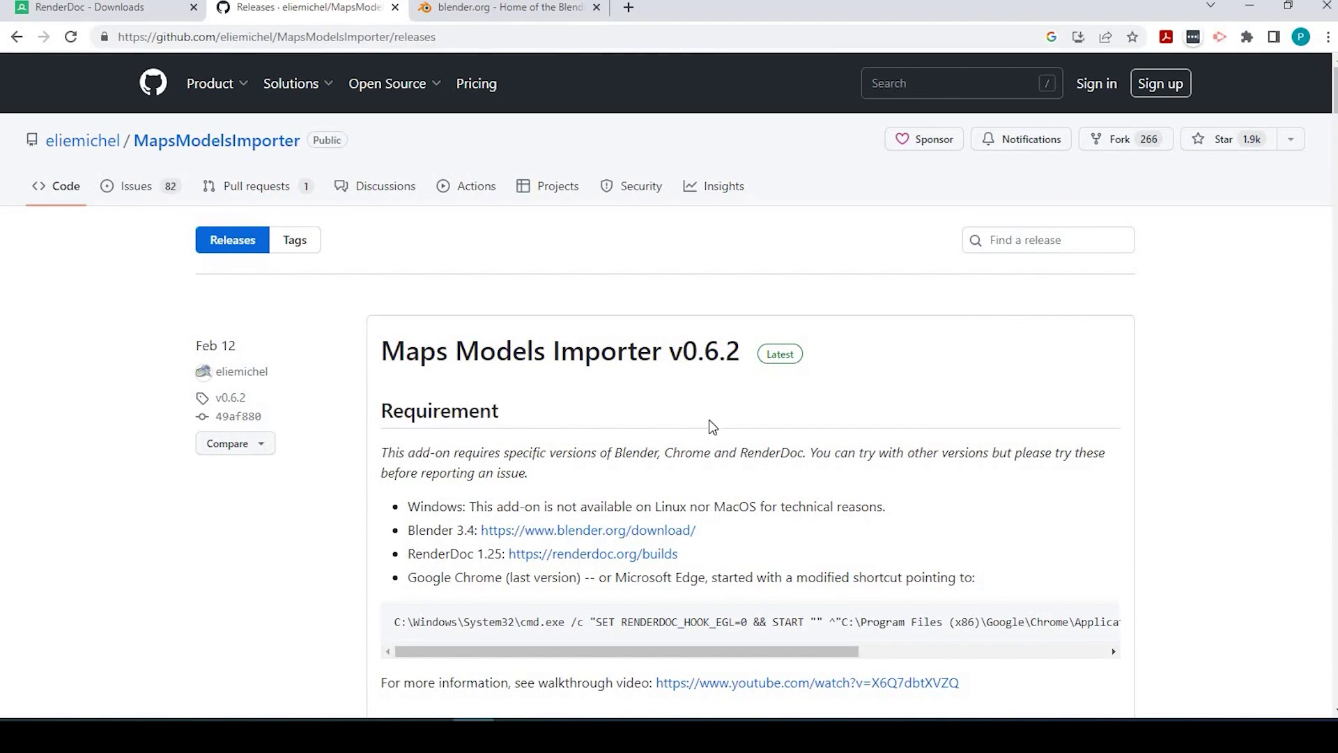
scroll(709, 424, down, 12)
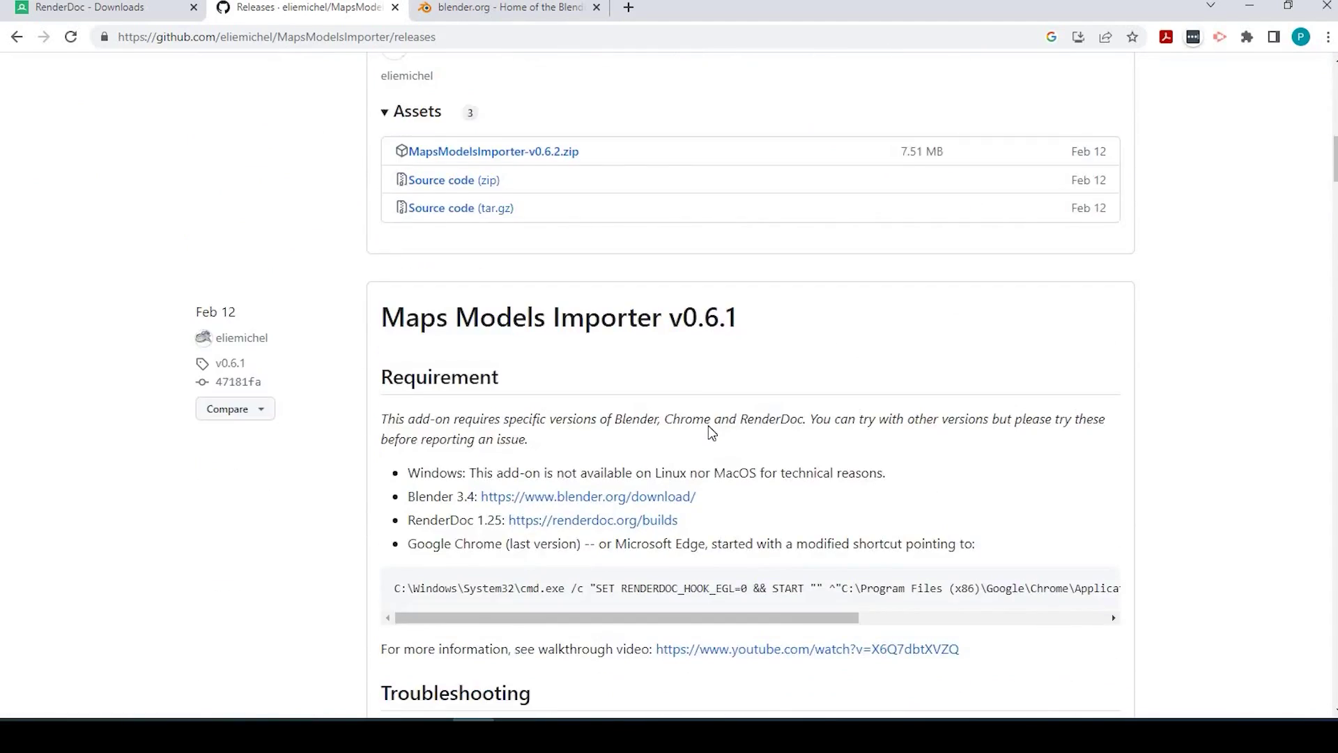
scroll(708, 426, down, 11)
scroll(705, 428, down, 1)
scroll(705, 428, down, 18)
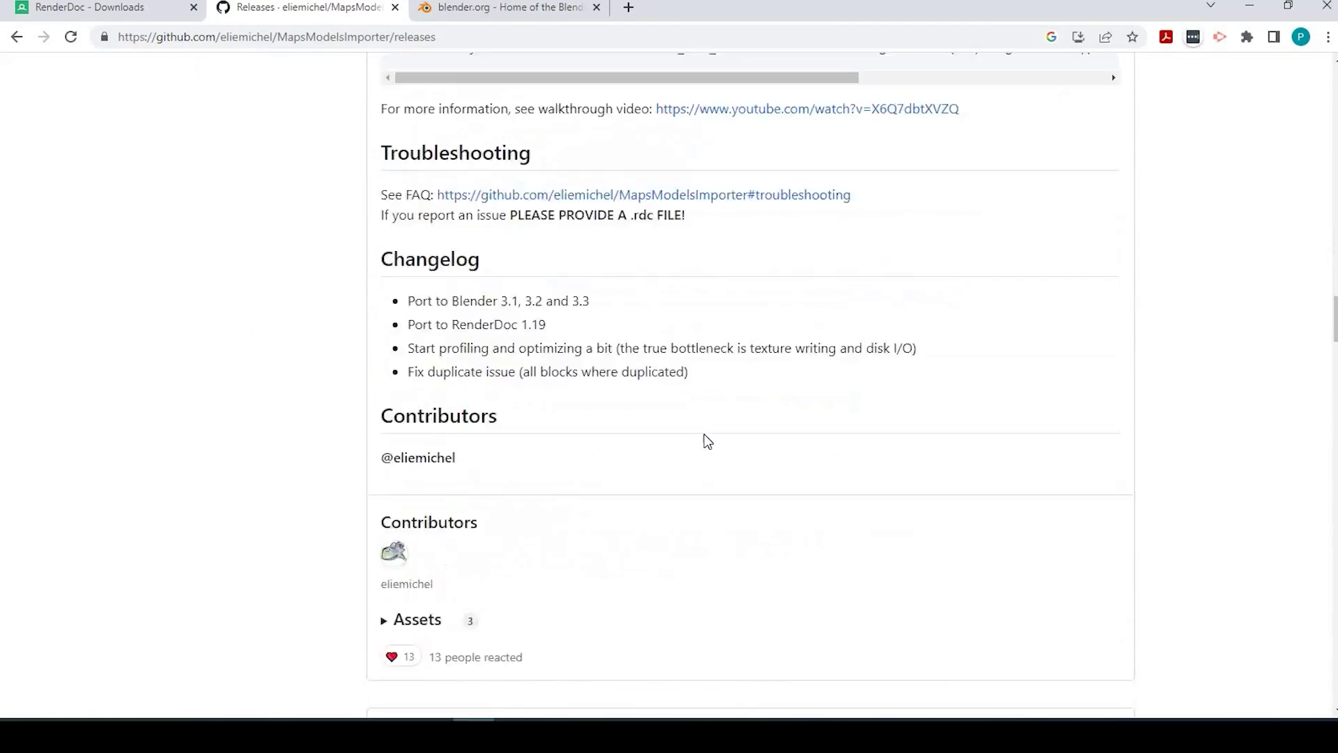
scroll(707, 441, down, 20)
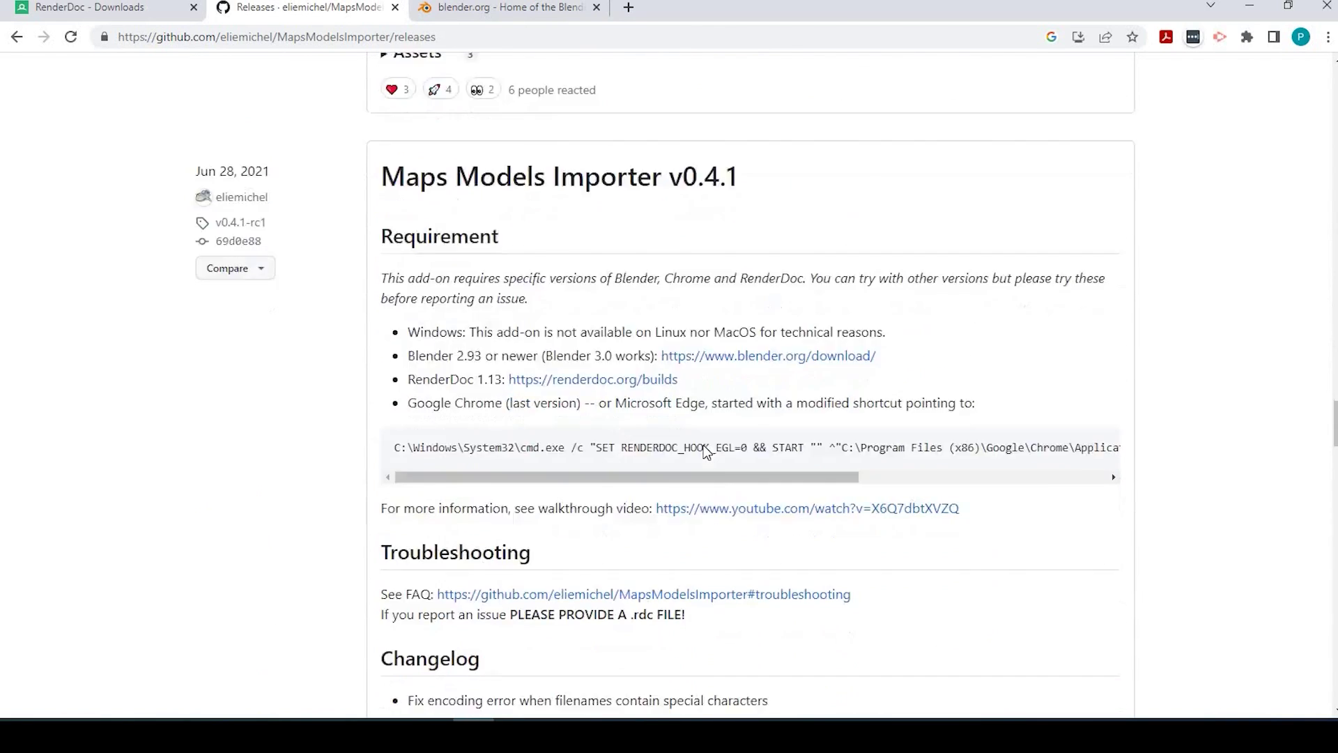
scroll(704, 444, down, 10)
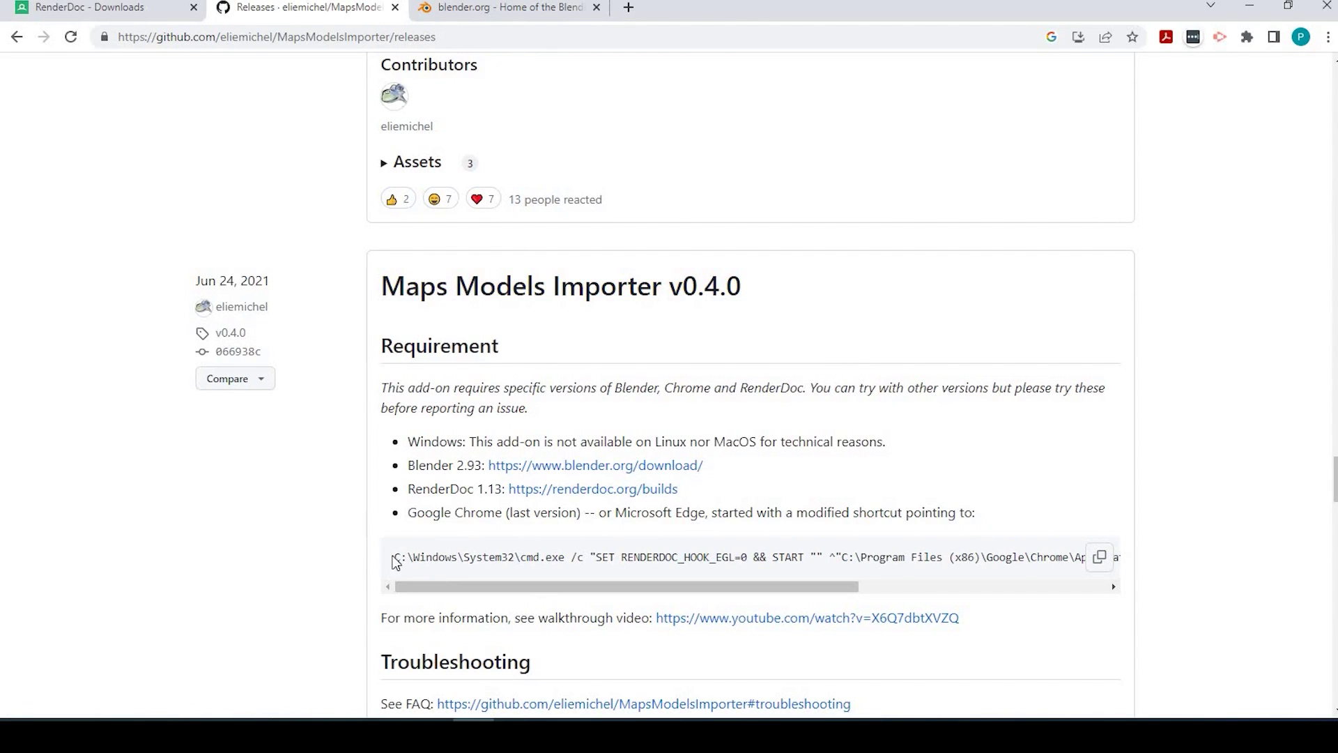
Step: Select the modified Chrome shortcut command in the v0.4.0 requirements, and open that release's own page at its assets
drag(394, 557, 1008, 571)
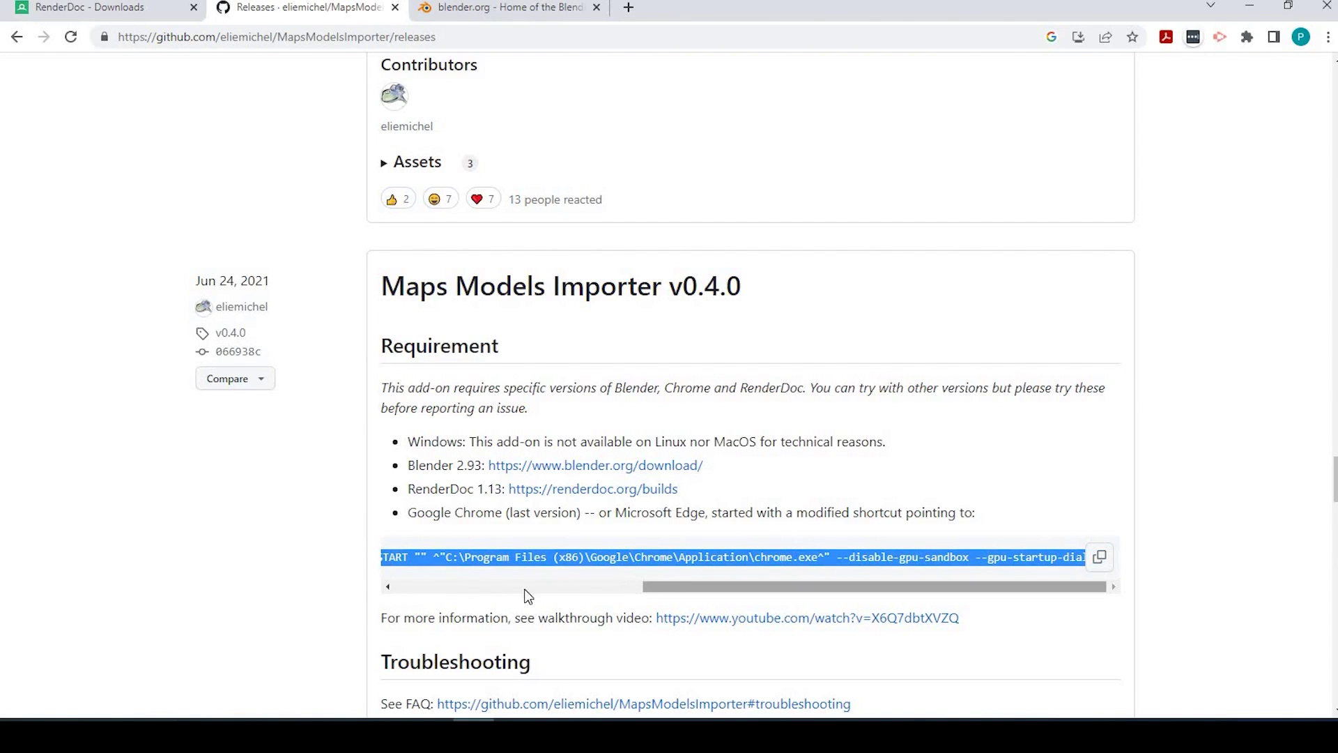
drag(668, 587, 382, 601)
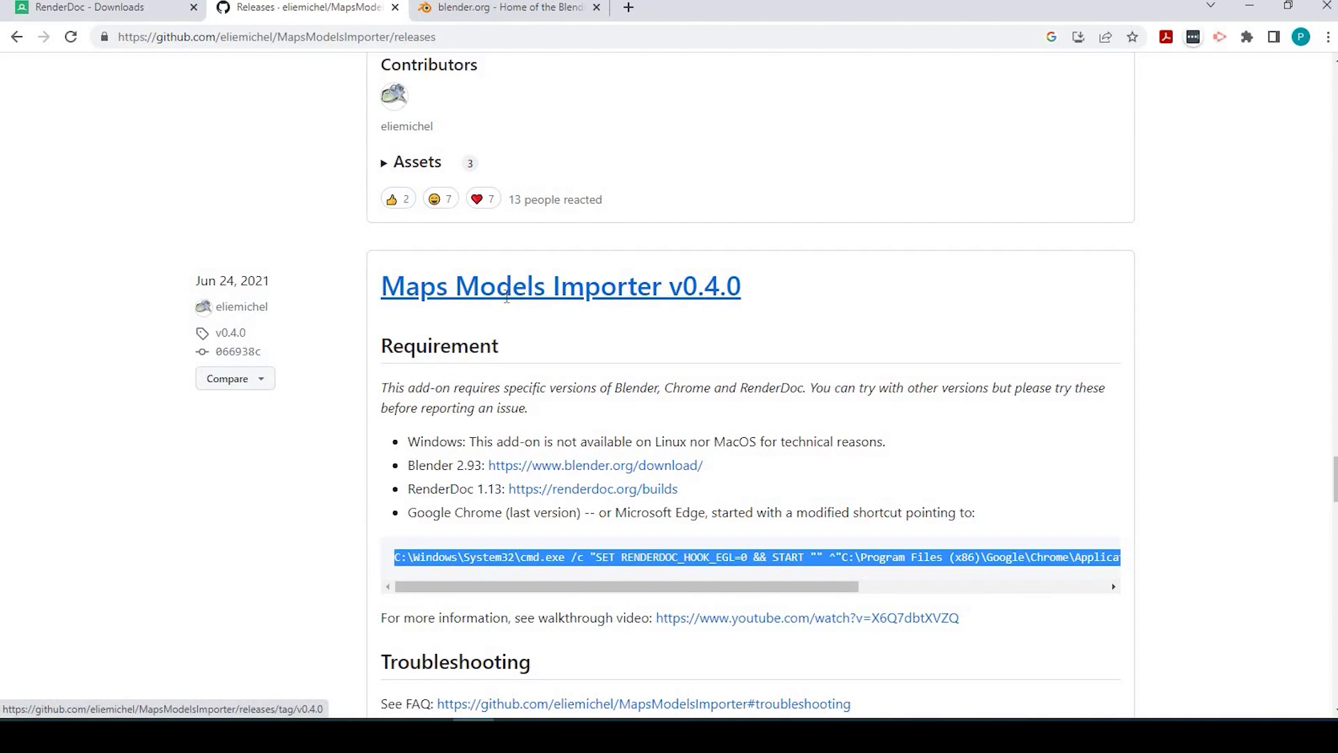
click(507, 295)
scroll(550, 395, down, 1)
scroll(549, 396, down, 6)
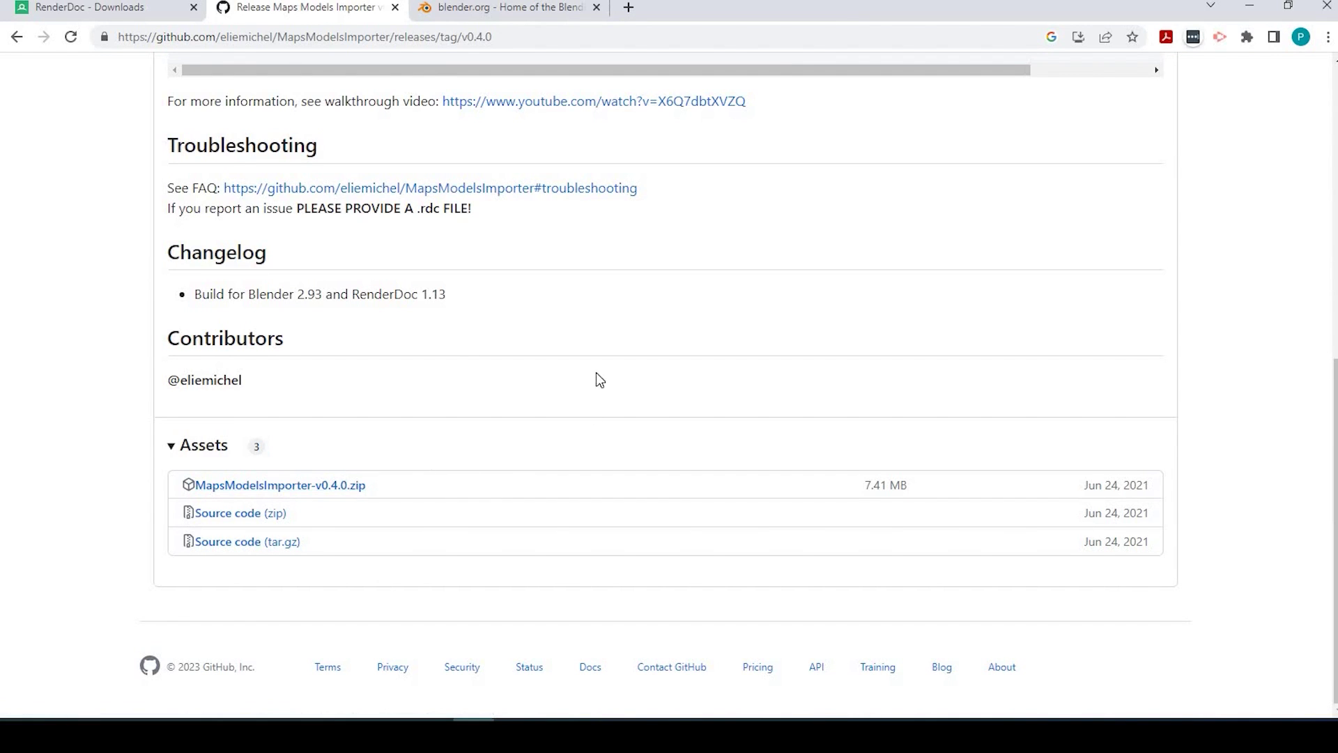
Step: Open the download index of all previous releases on the Blender website
click(430, 16)
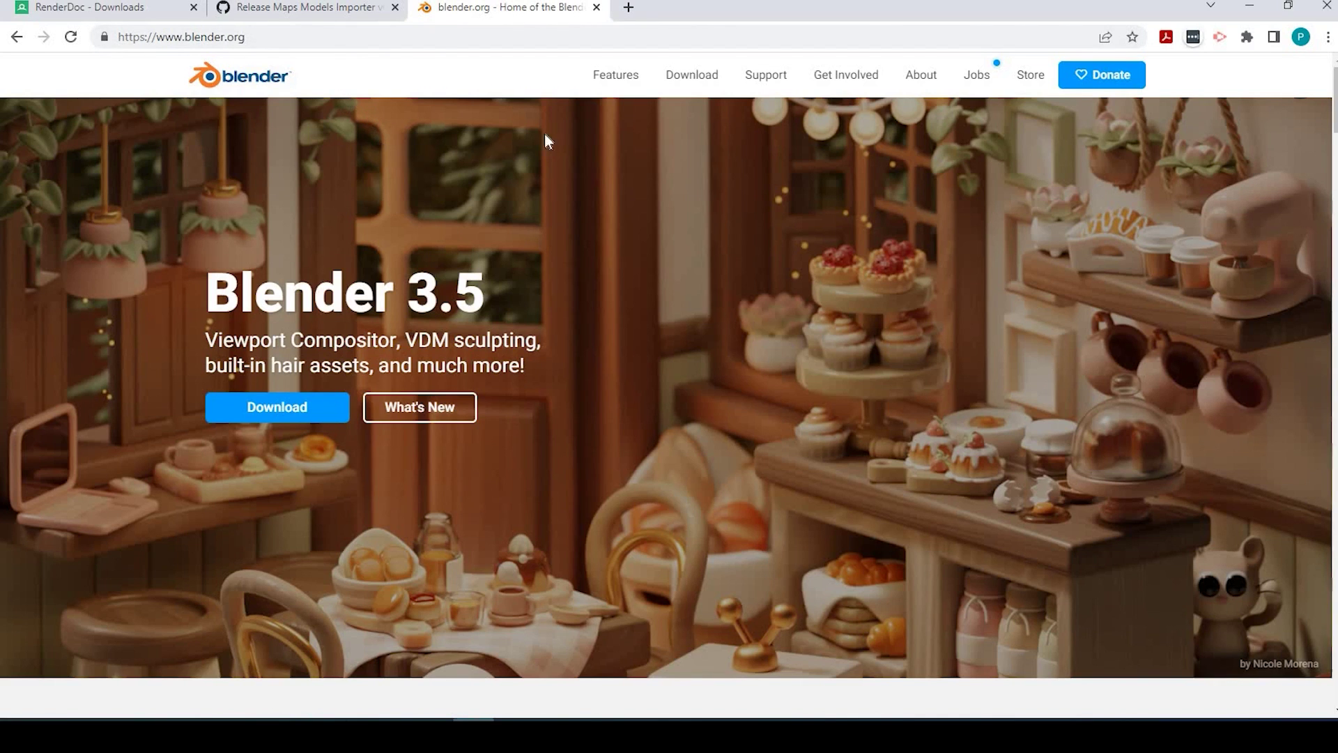
click(703, 78)
click(742, 120)
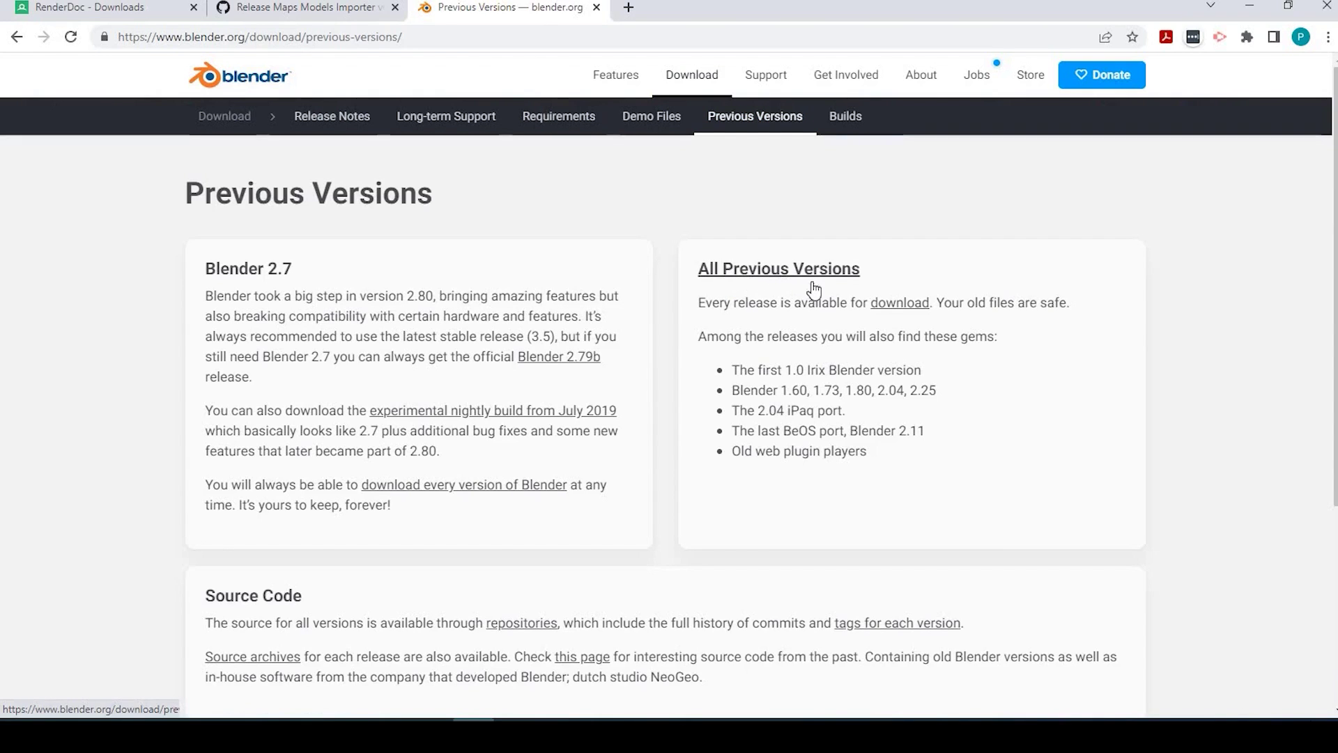
click(893, 306)
Step: Open the Blender2.93 folder in the release index and look through its download files
scroll(184, 311, down, 6)
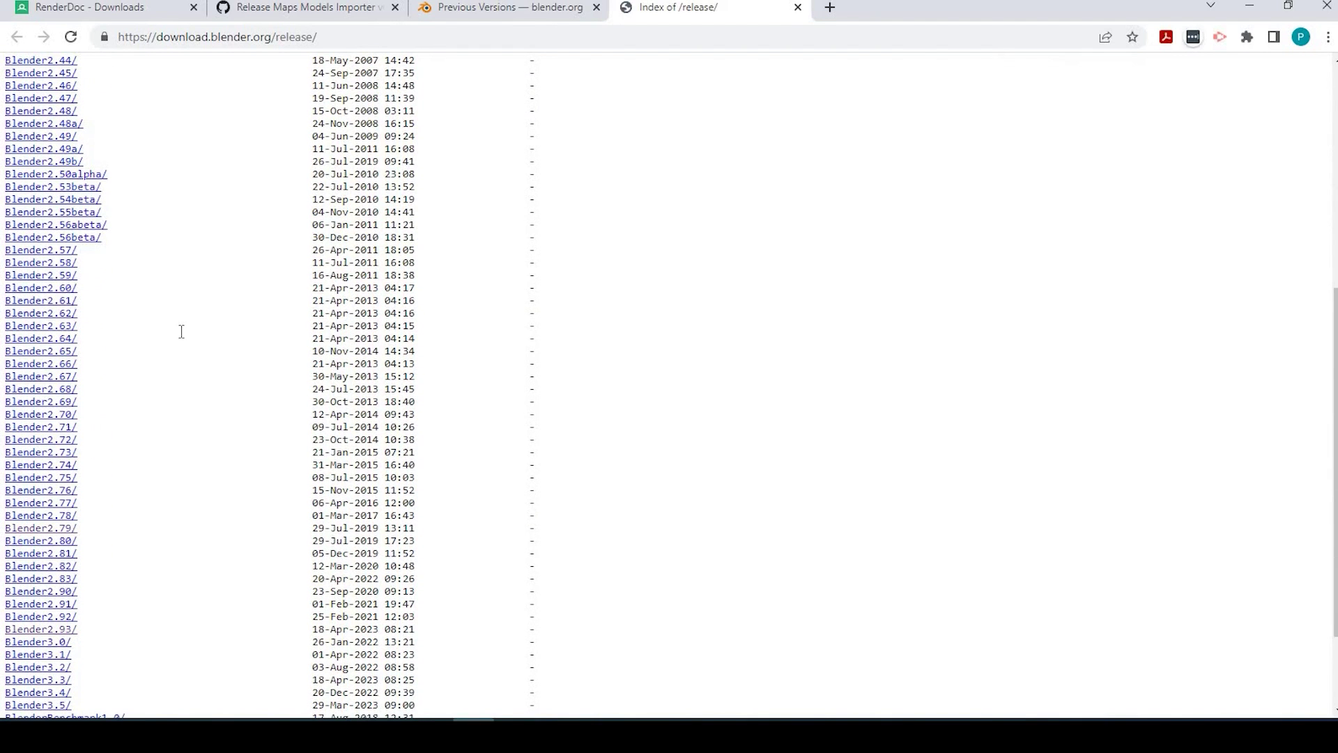
scroll(66, 446, down, 3)
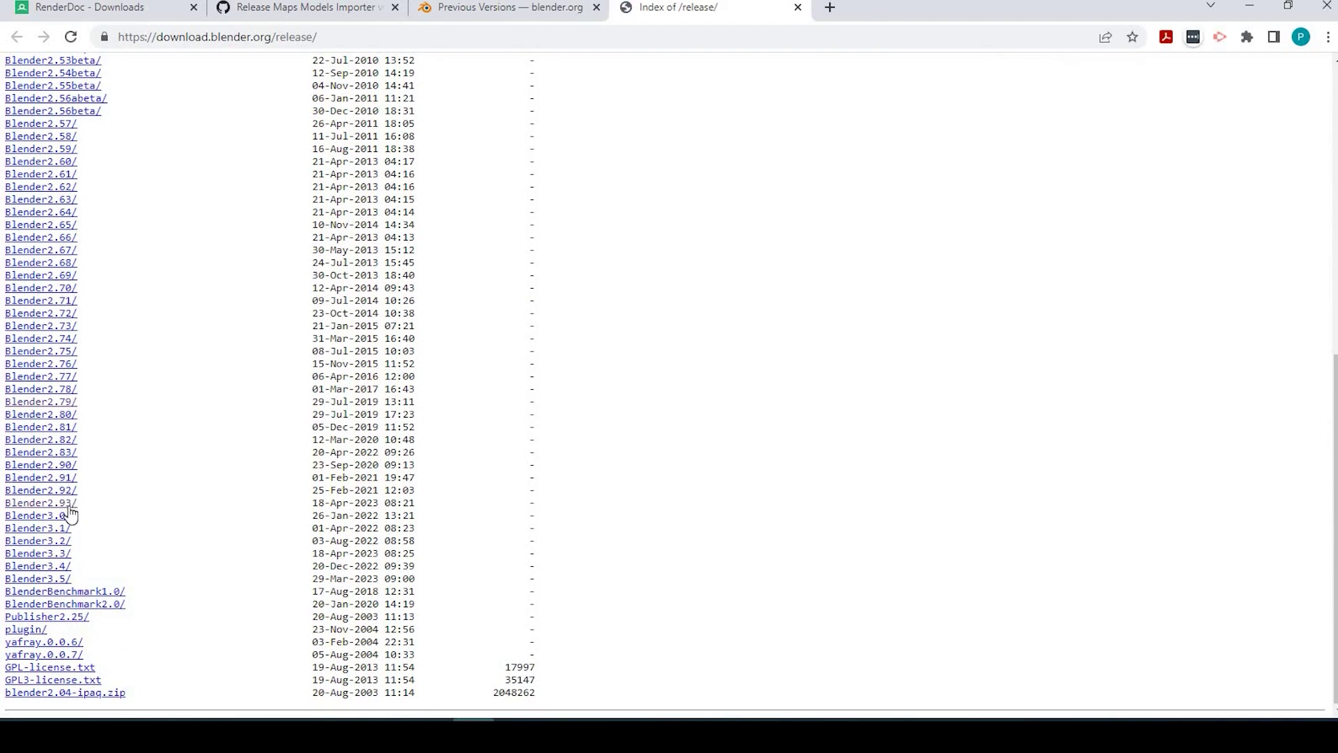
click(50, 505)
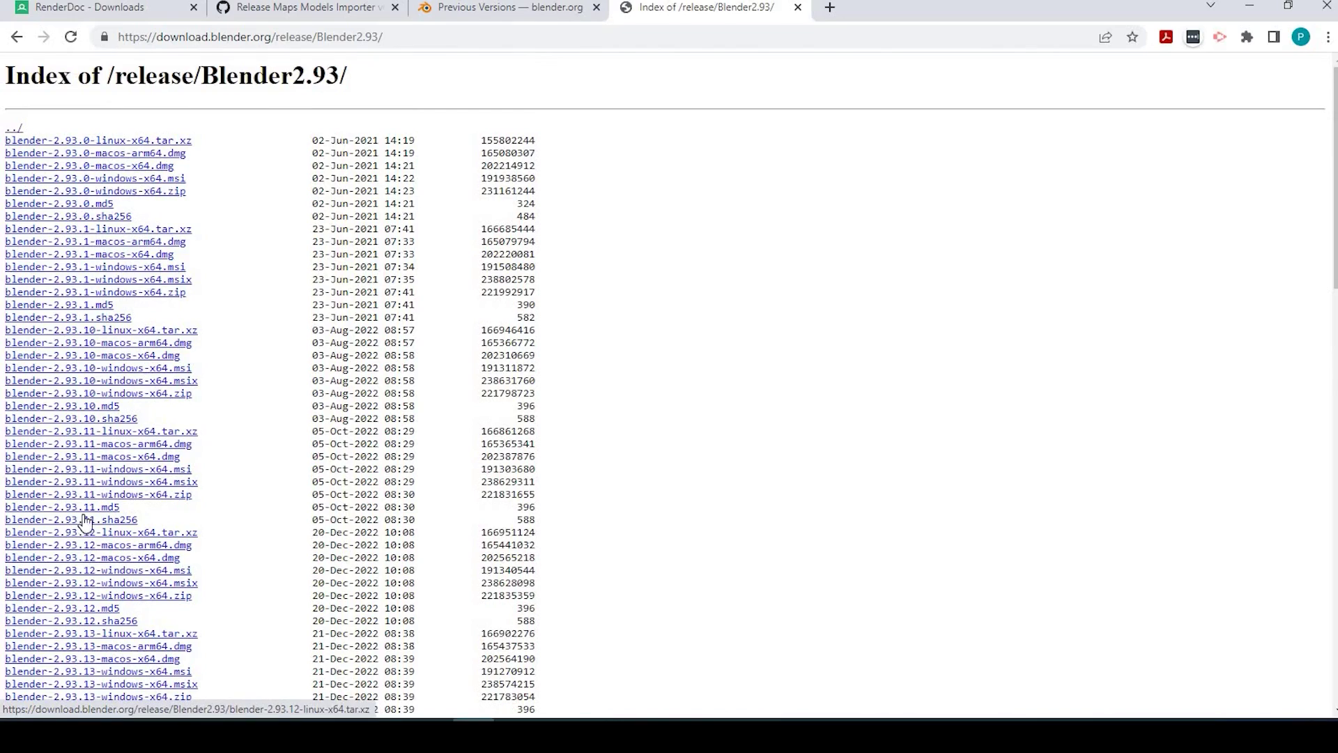
scroll(111, 585, down, 4)
scroll(116, 588, down, 15)
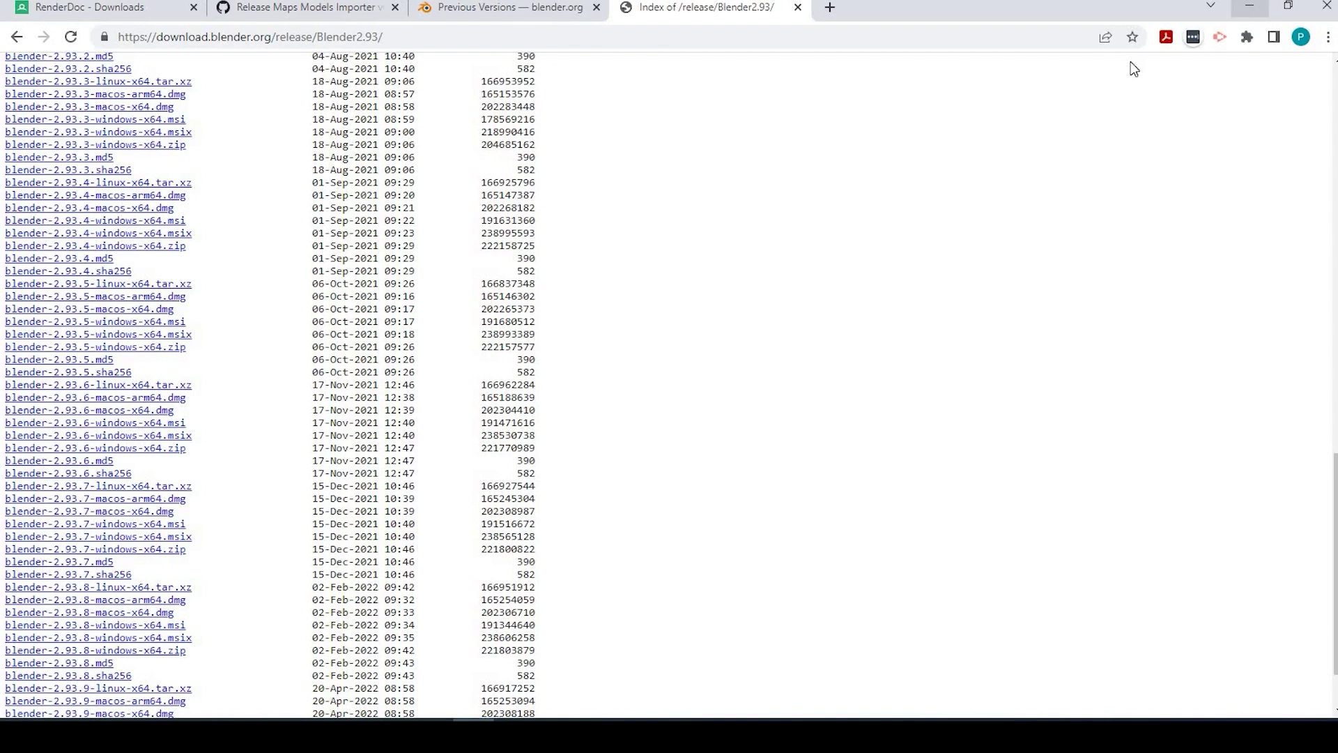
Step: Close the browser window with all its pages
click(1250, 7)
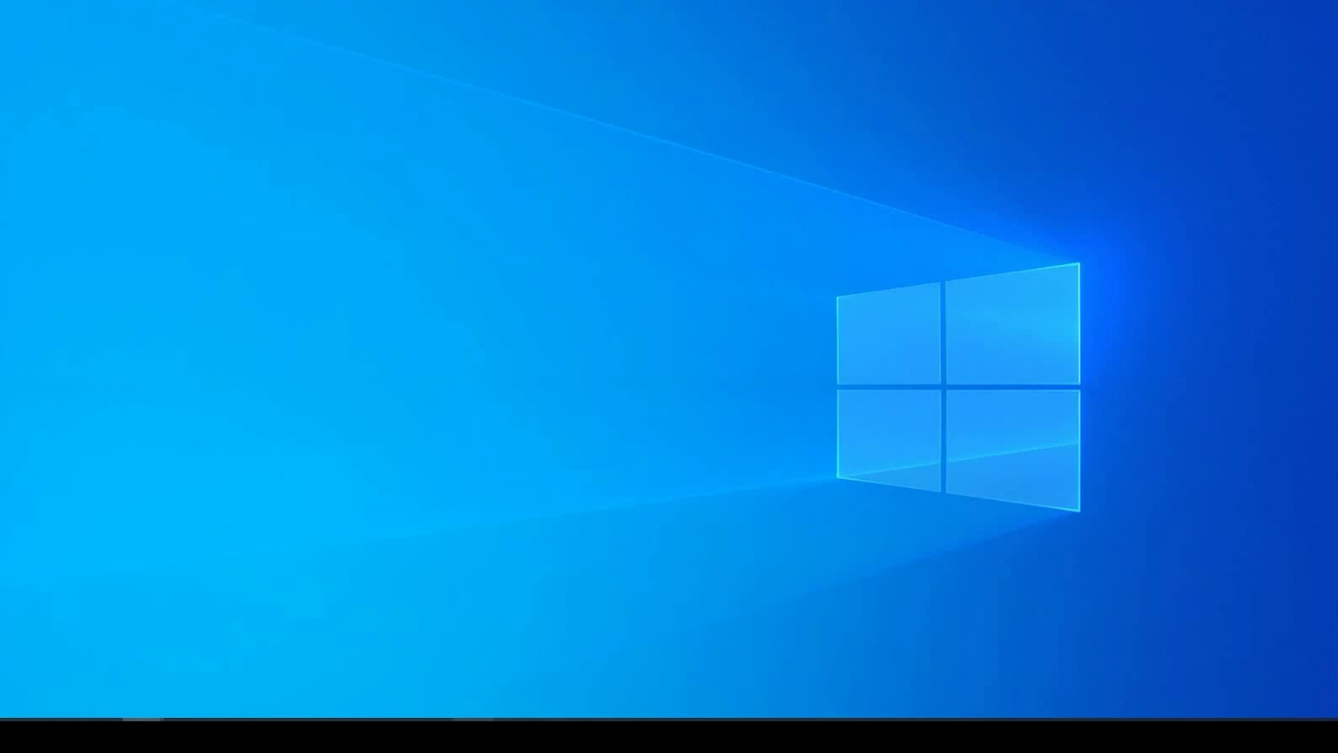
click(474, 736)
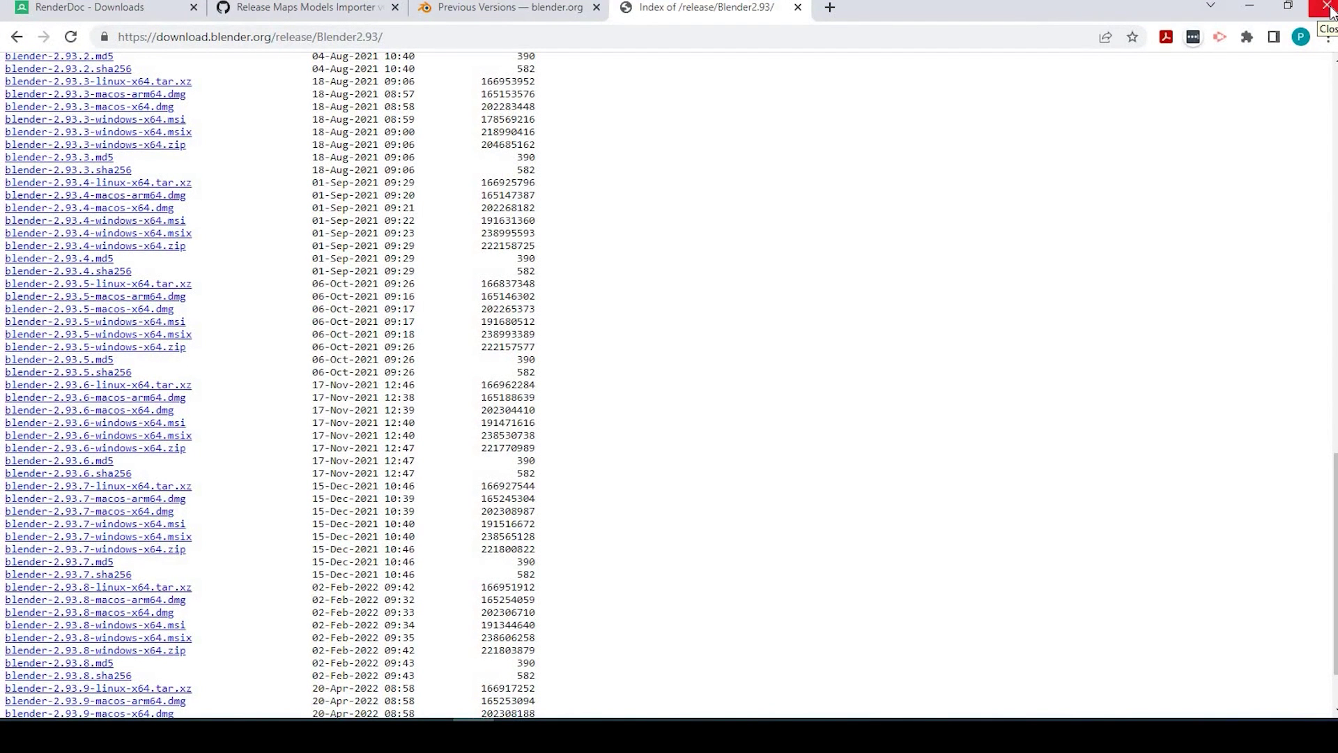
click(1330, 10)
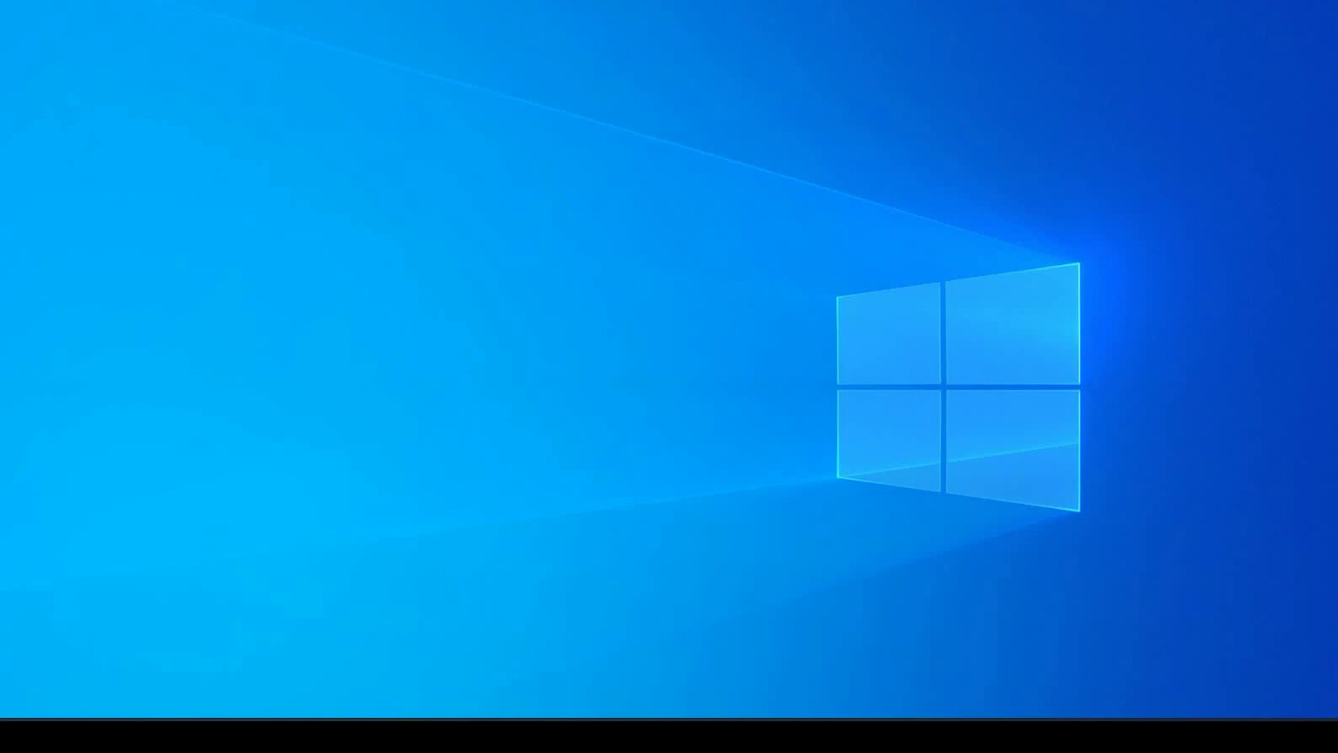
Step: Bring up the Chrome Application folder in File Explorer, show its full path and point out the chrome application file
mouse_move(141, 736)
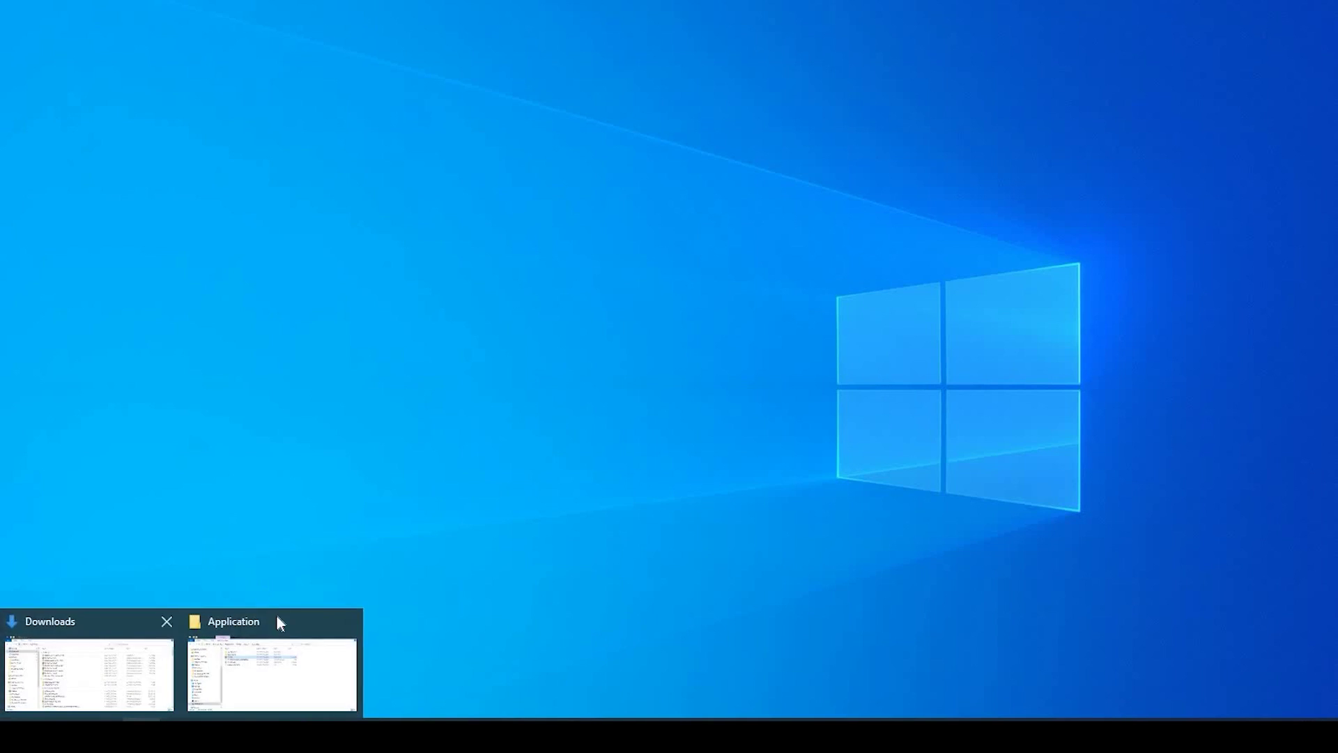
click(276, 613)
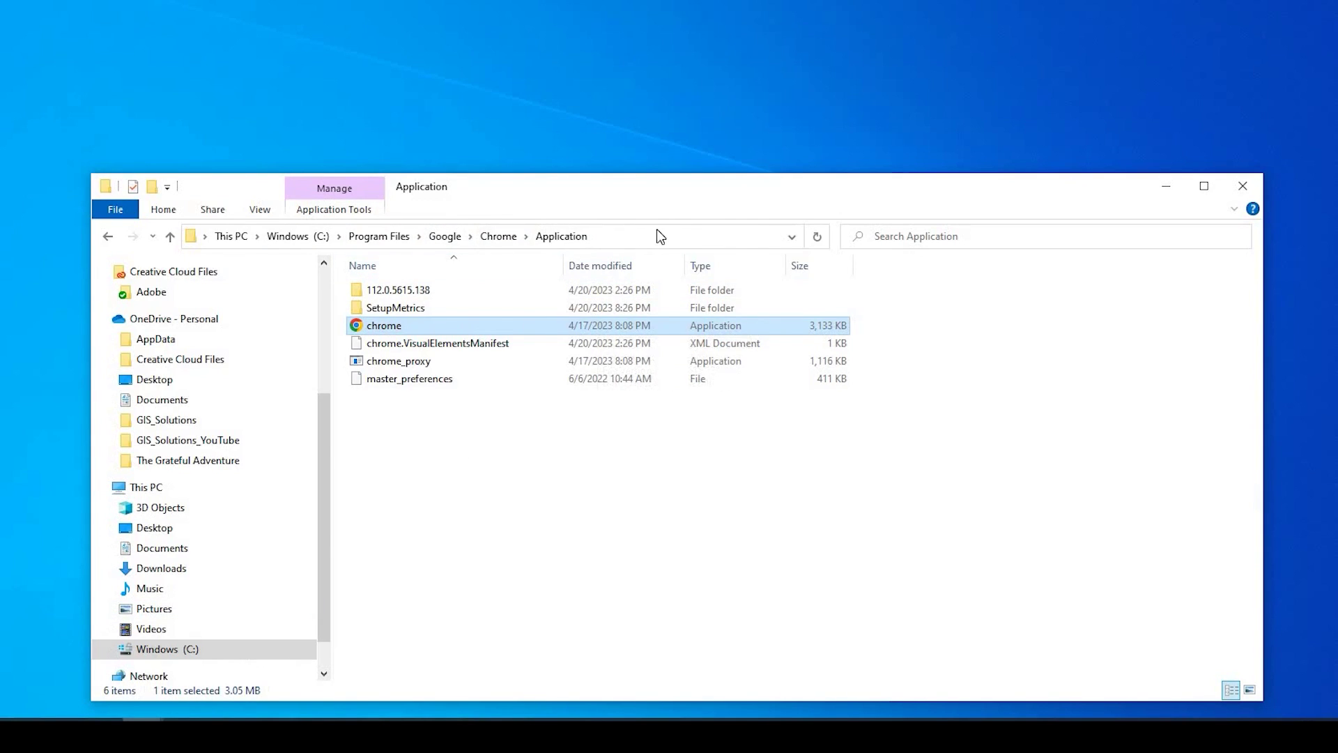
click(193, 236)
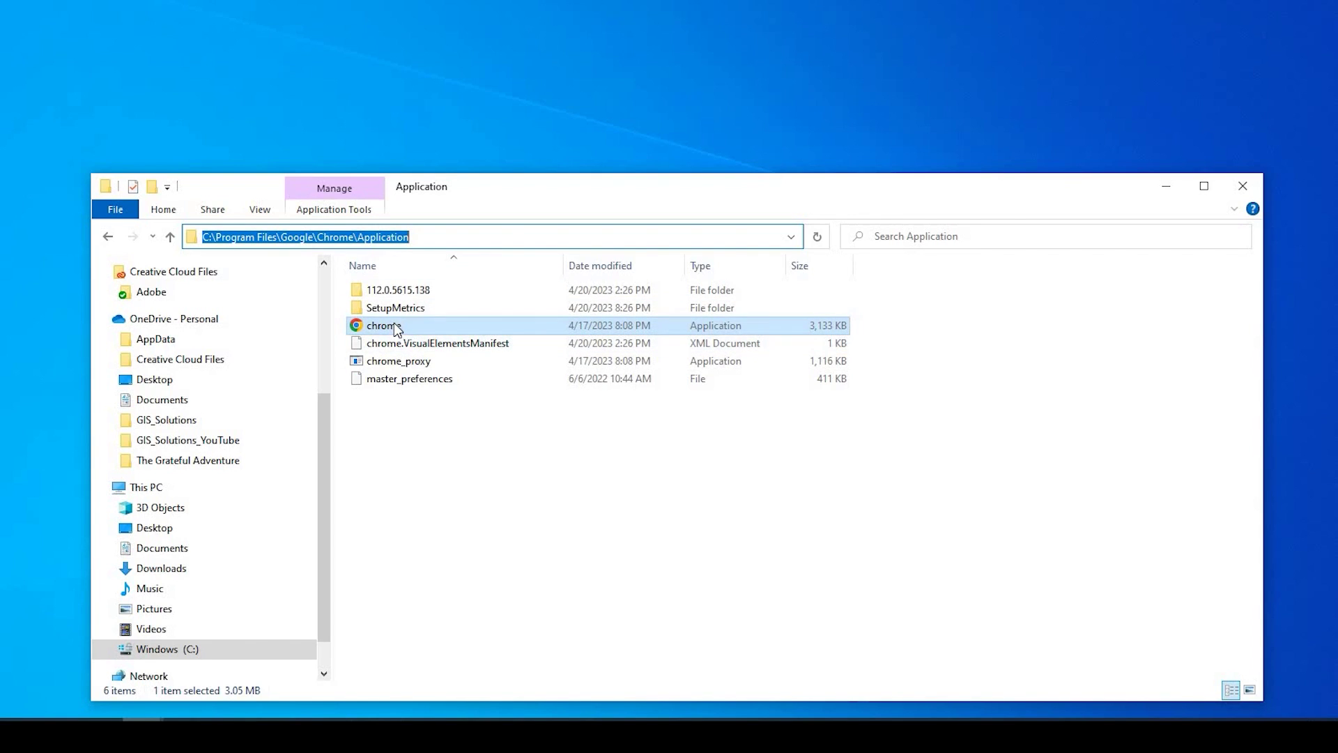
mouse_move(396, 330)
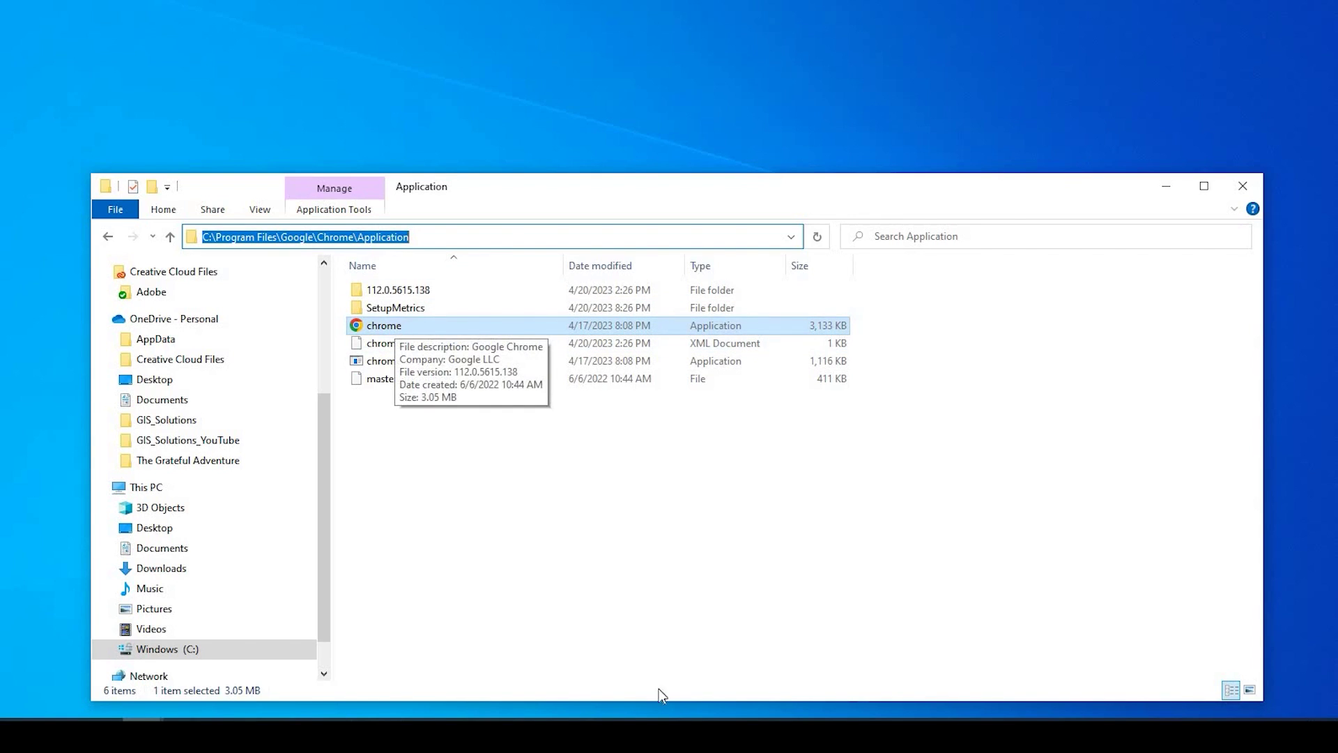
Step: Switch to Notepad and review the full cmd.exe launch command that sets RENDERDOC_HOOK_EGL=0
click(680, 735)
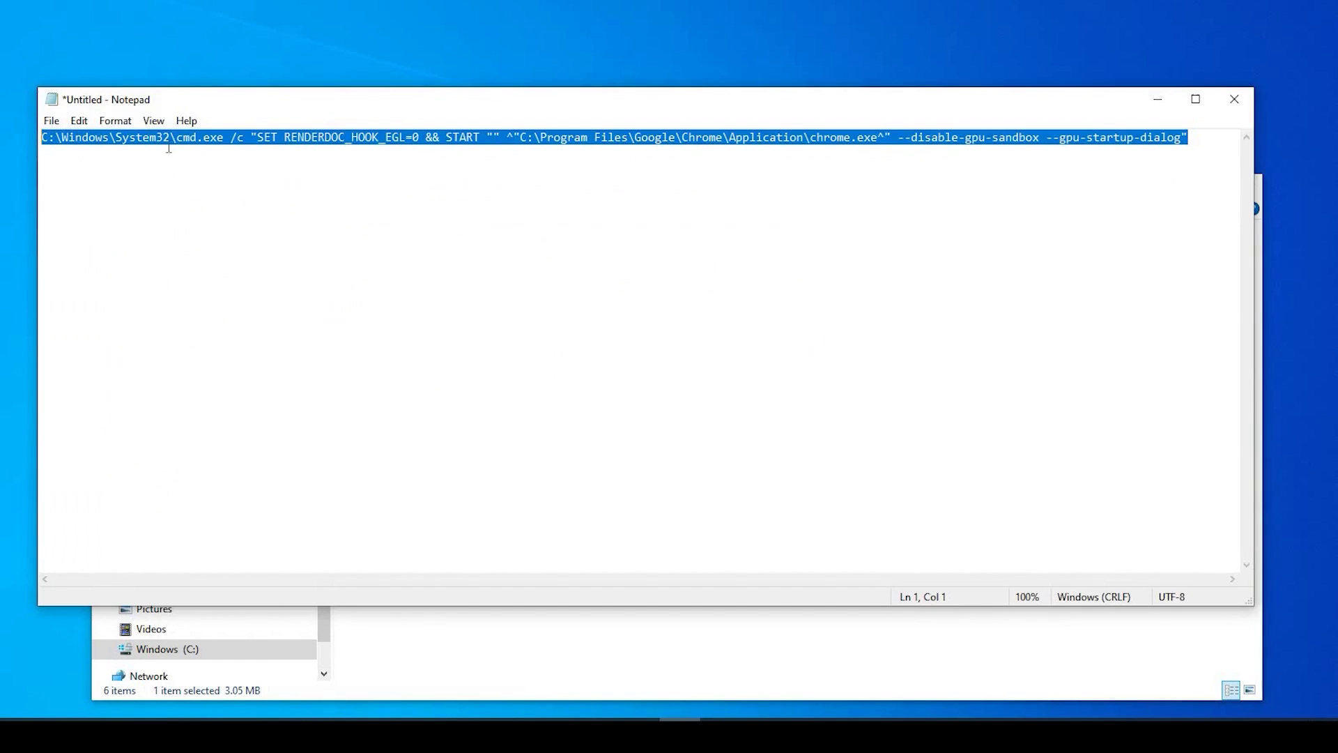
click(170, 139)
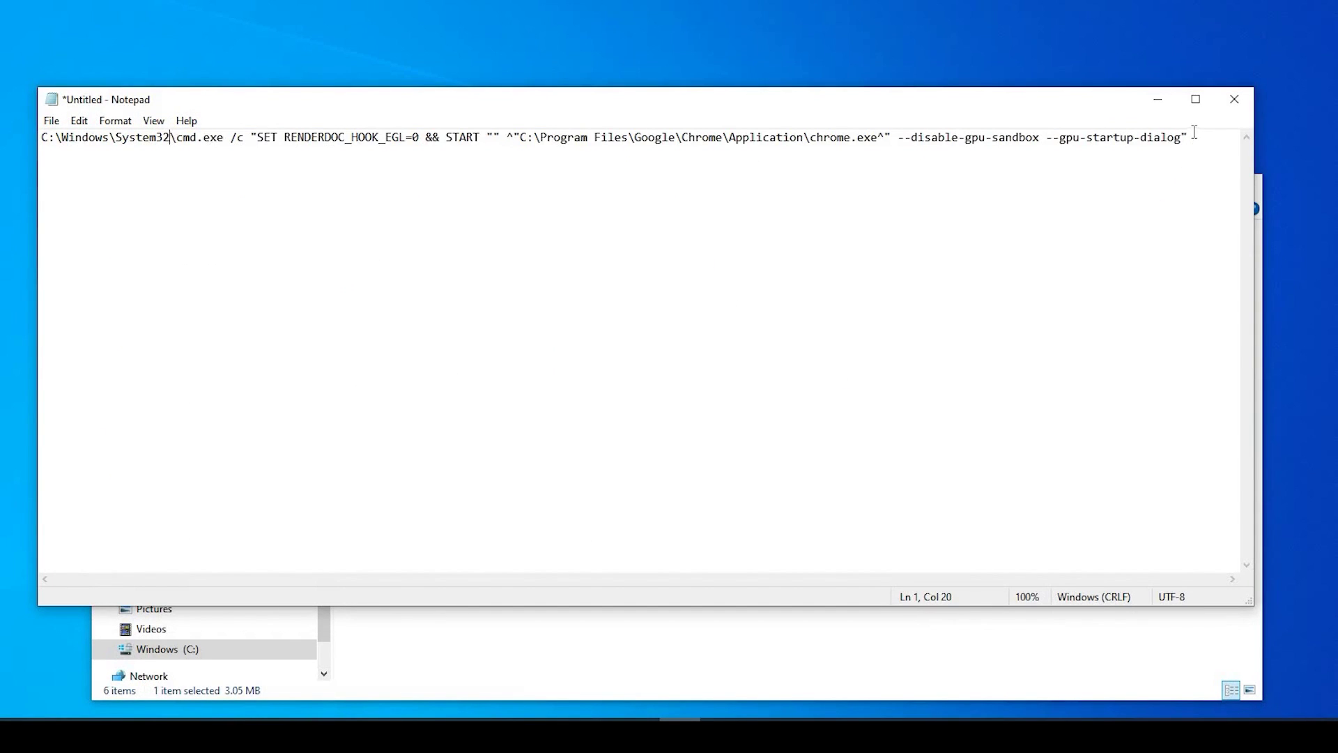
drag(1189, 138, 40, 209)
drag(386, 137, 393, 138)
Step: Select the path C:\Program Files\Google\Chrome\Application\chrome.exe inside the Notepad command to check it
drag(523, 133, 859, 132)
key(shift+Right)
key(shift+Right)
key(shift+Right)
key(shift+Right)
key(shift+Right)
key(shift+Right)
key(shift+Right)
key(shift+Right)
key(shift+Right)
key(shift+Right)
key(shift+Right)
key(shift+Right)
key(shift+Right)
key(shift+Right)
key(shift+Right)
key(shift+Right)
key(shift+Right)
key(shift+Right)
key(shift+Right)
key(shift+Right)
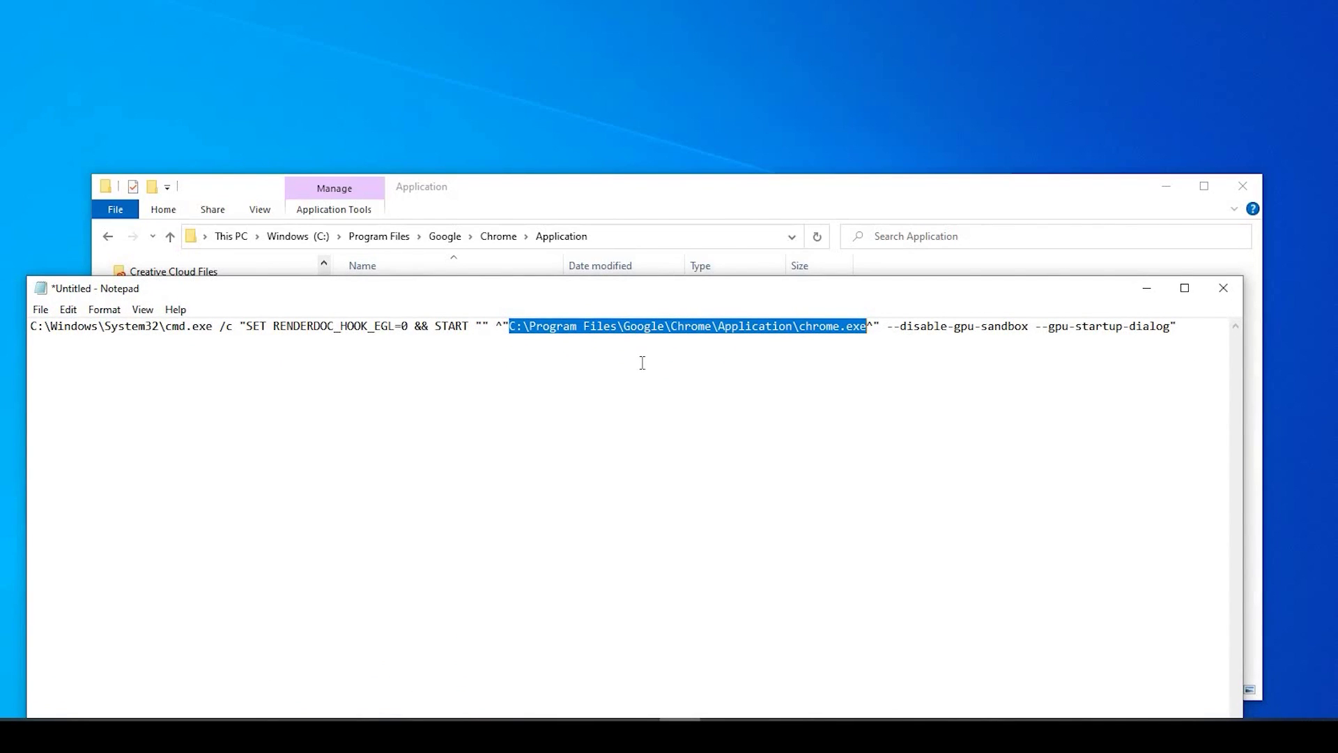
Step: Create a desktop shortcut to the chrome application, move it to the clear desktop area above the windows and minimize File Explorer
click(647, 326)
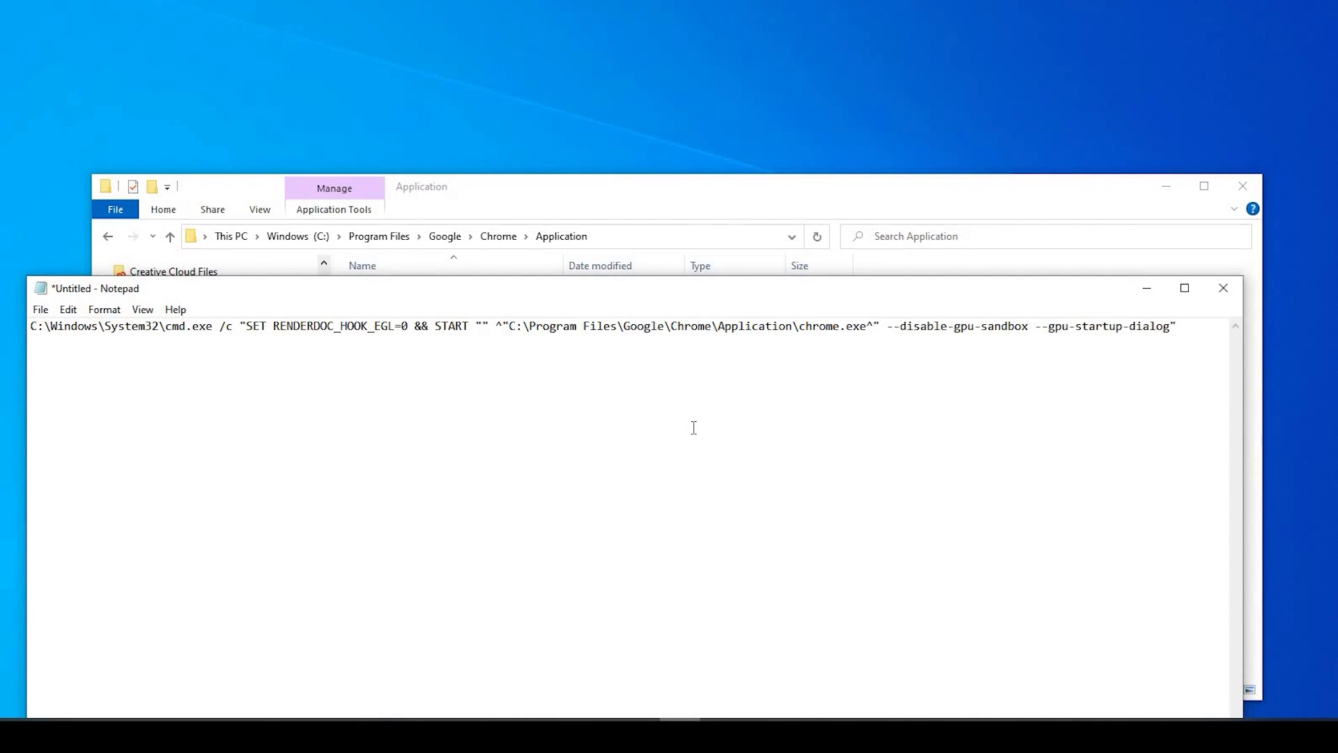
click(141, 733)
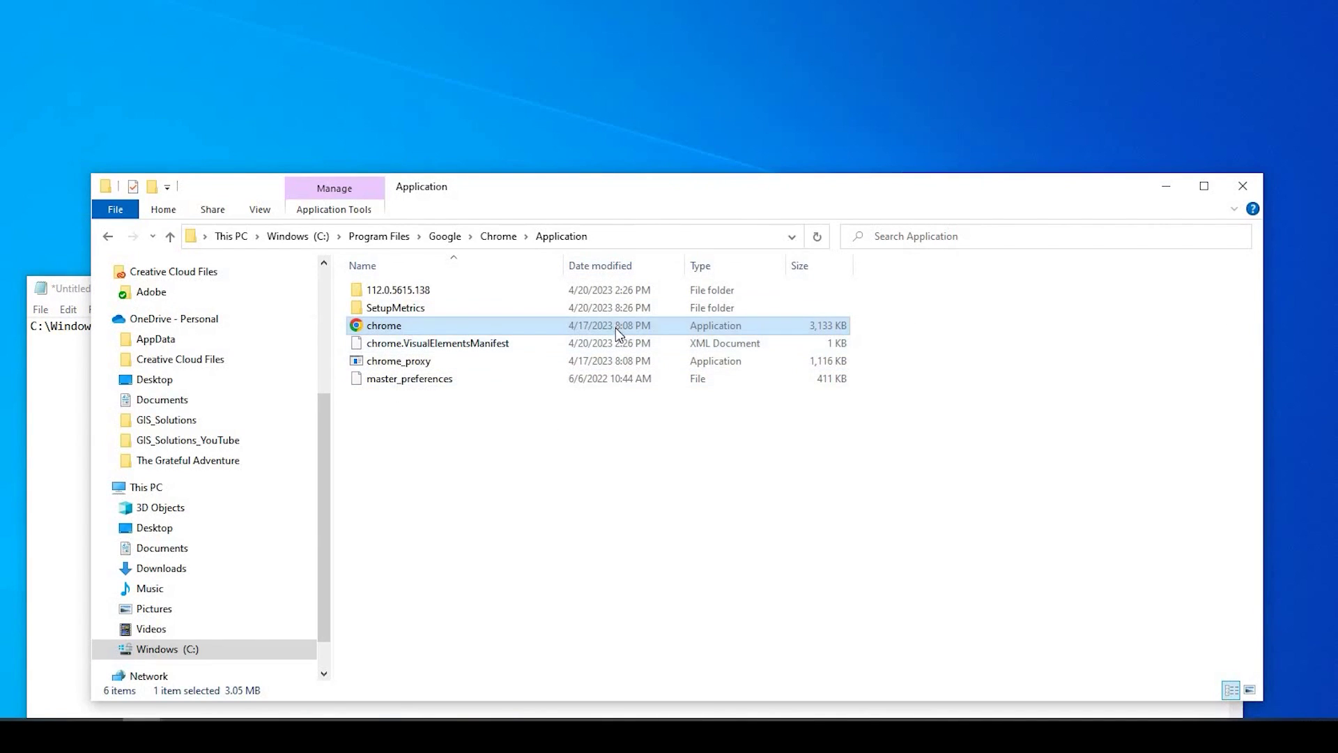
click(388, 326)
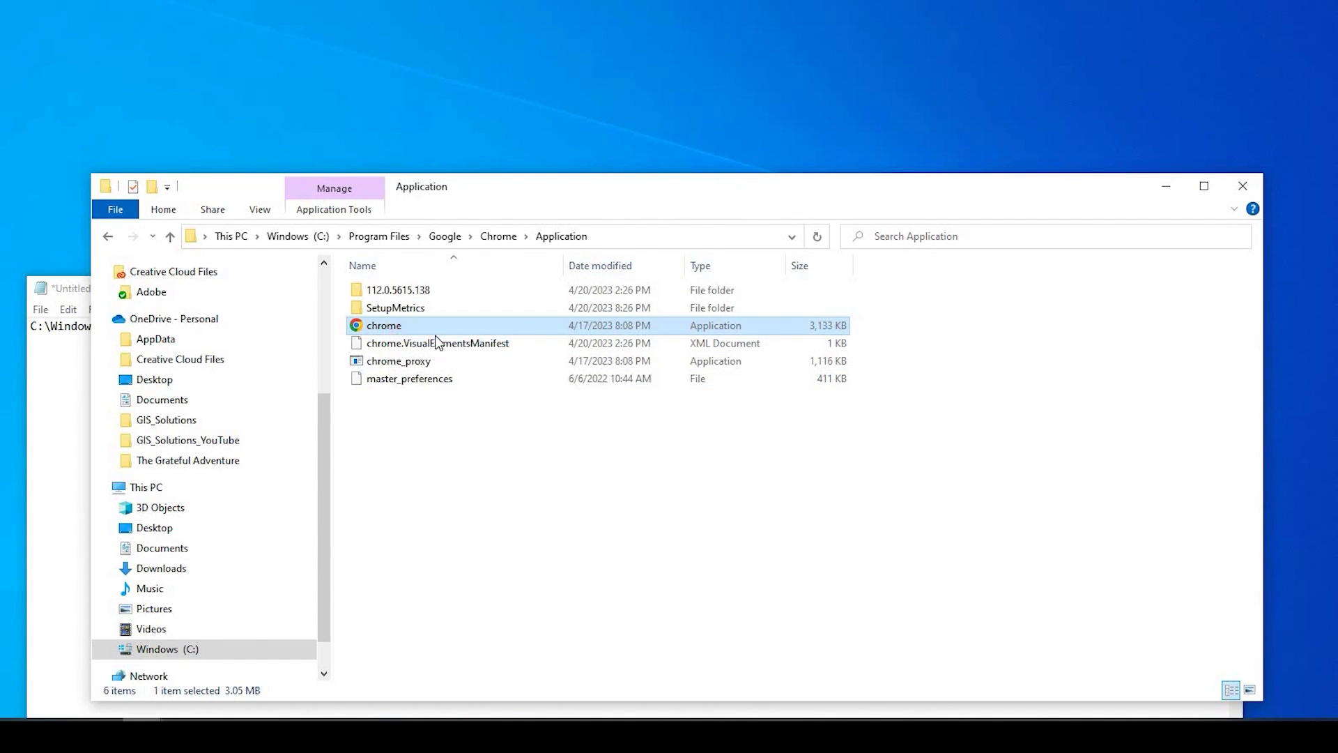
right_click(388, 325)
click(480, 642)
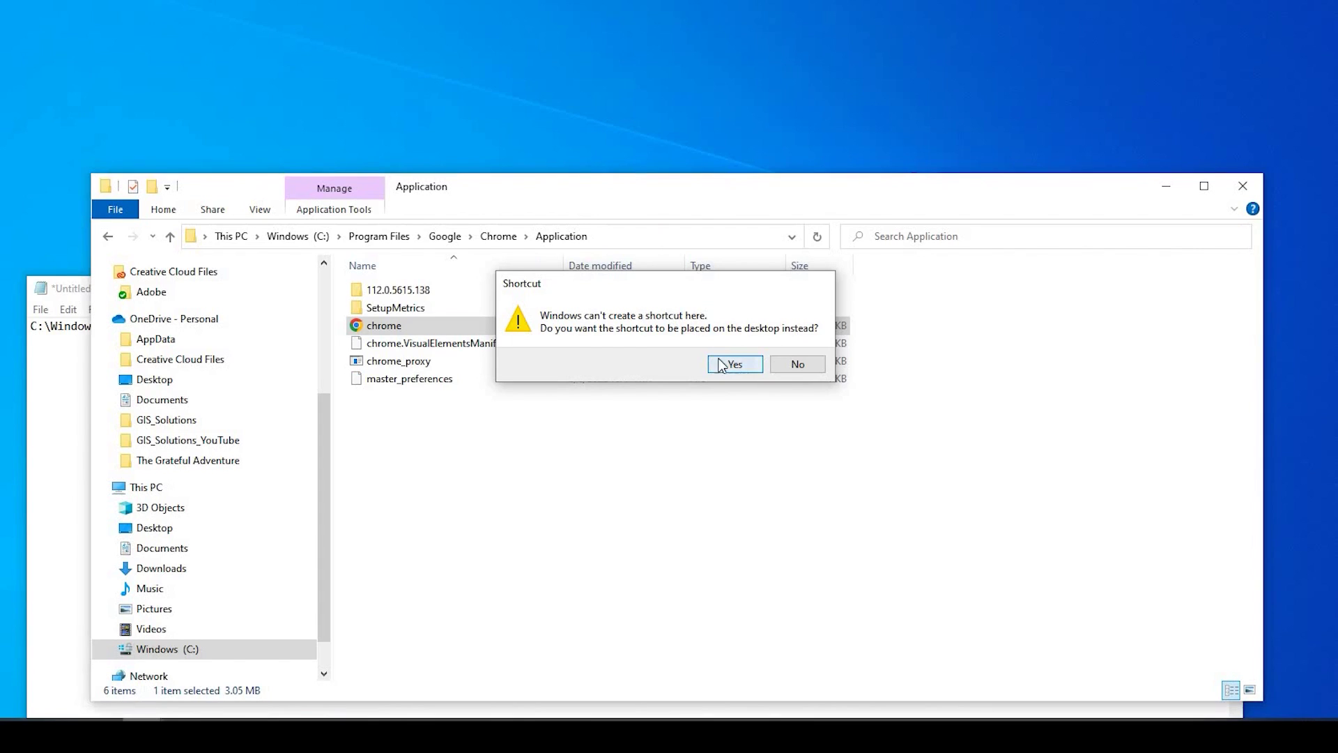
click(739, 370)
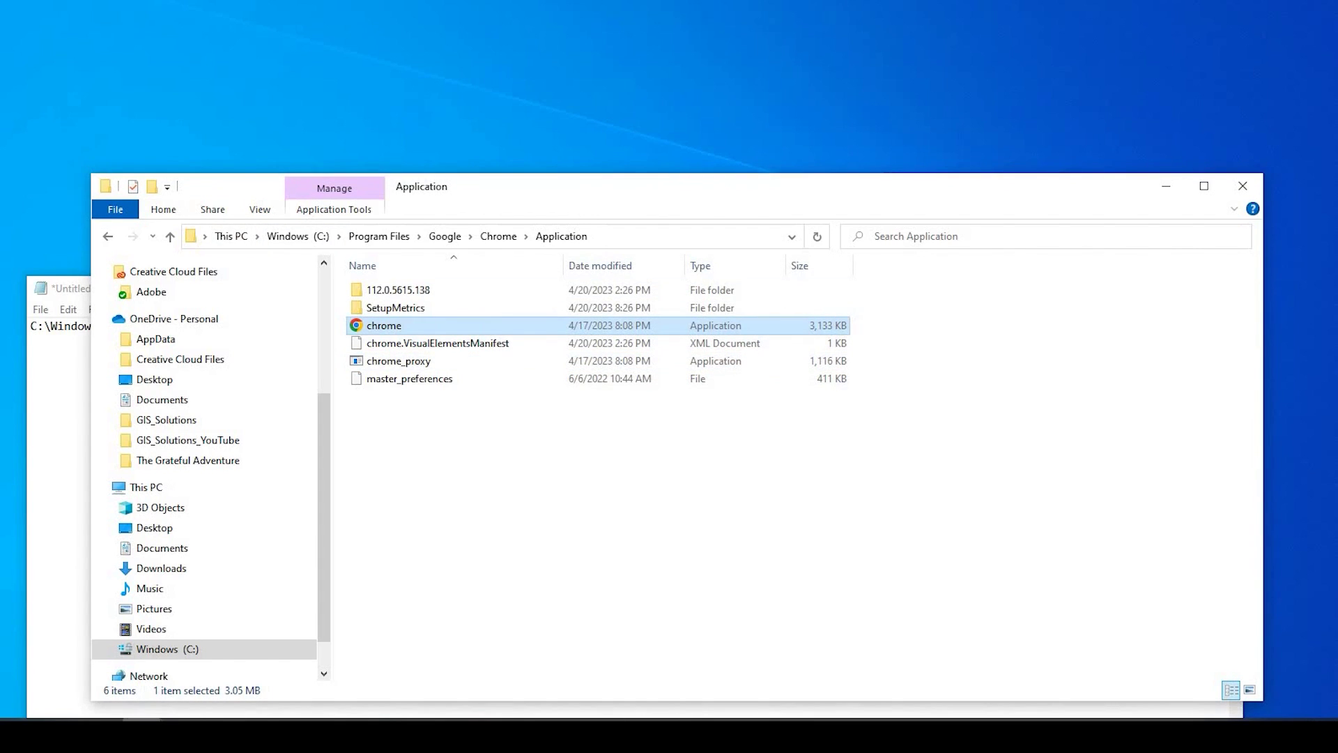
drag(43, 84, 615, 99)
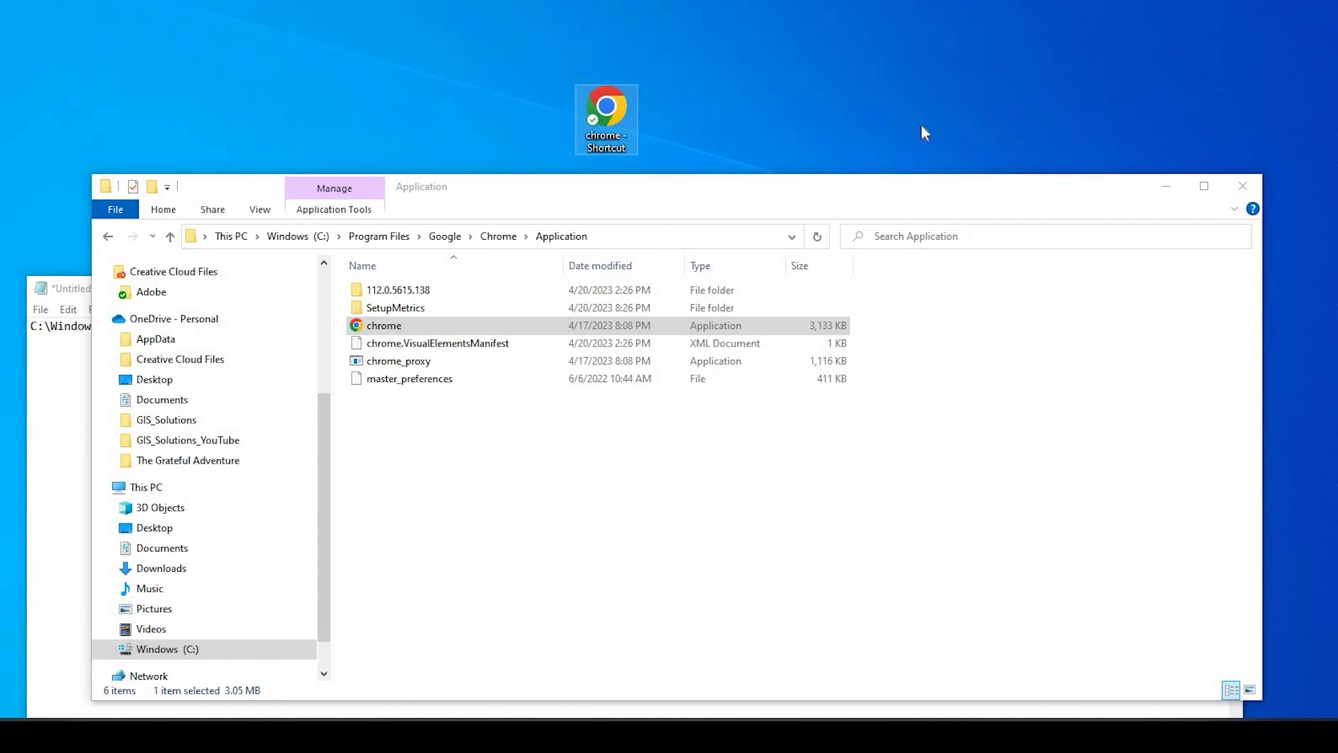
click(1175, 184)
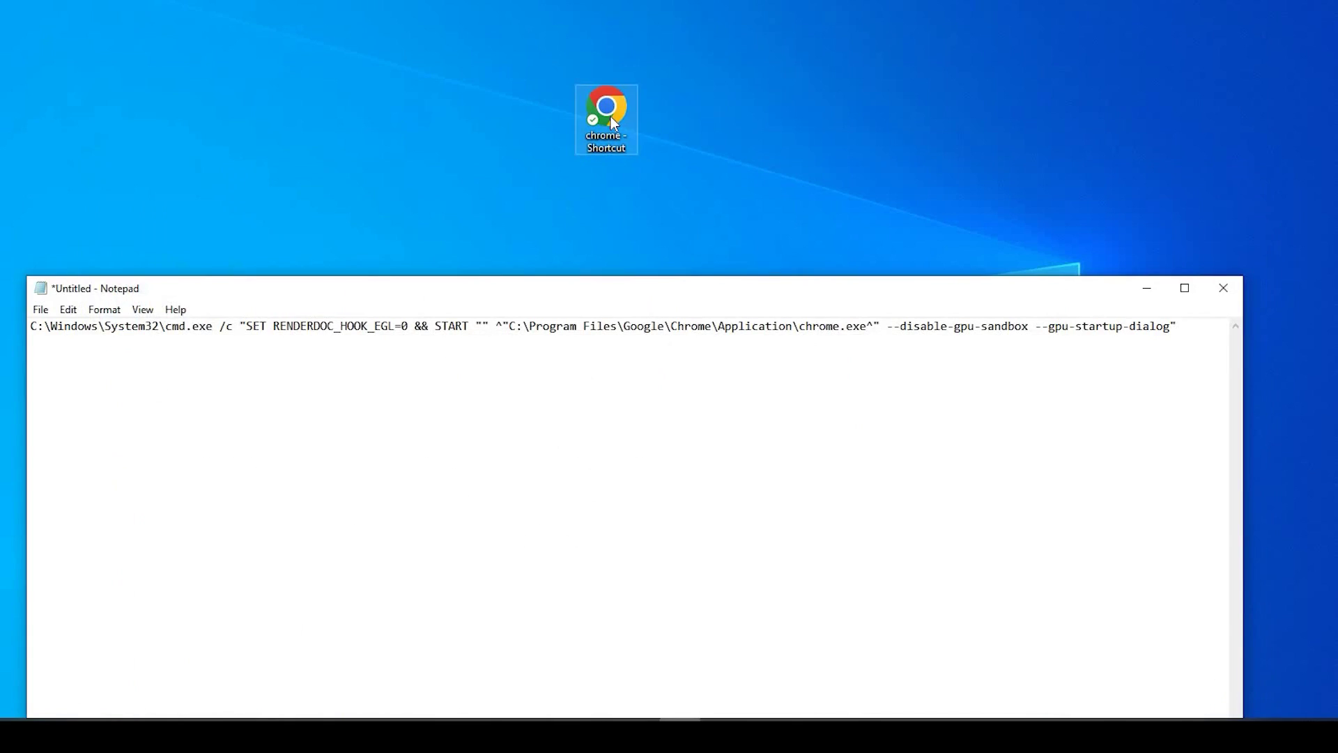
Step: Open the properties of the chrome desktop shortcut and clear its whole Target value
right_click(611, 117)
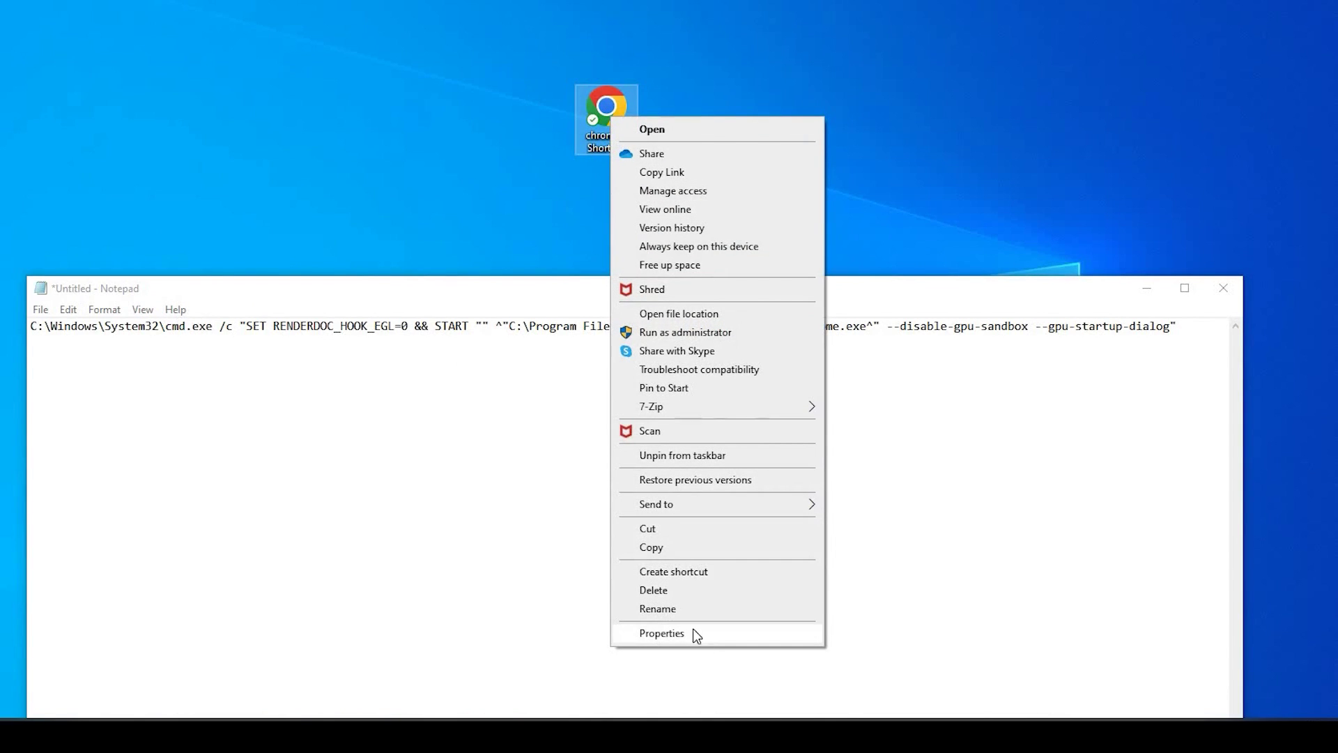
key(Return)
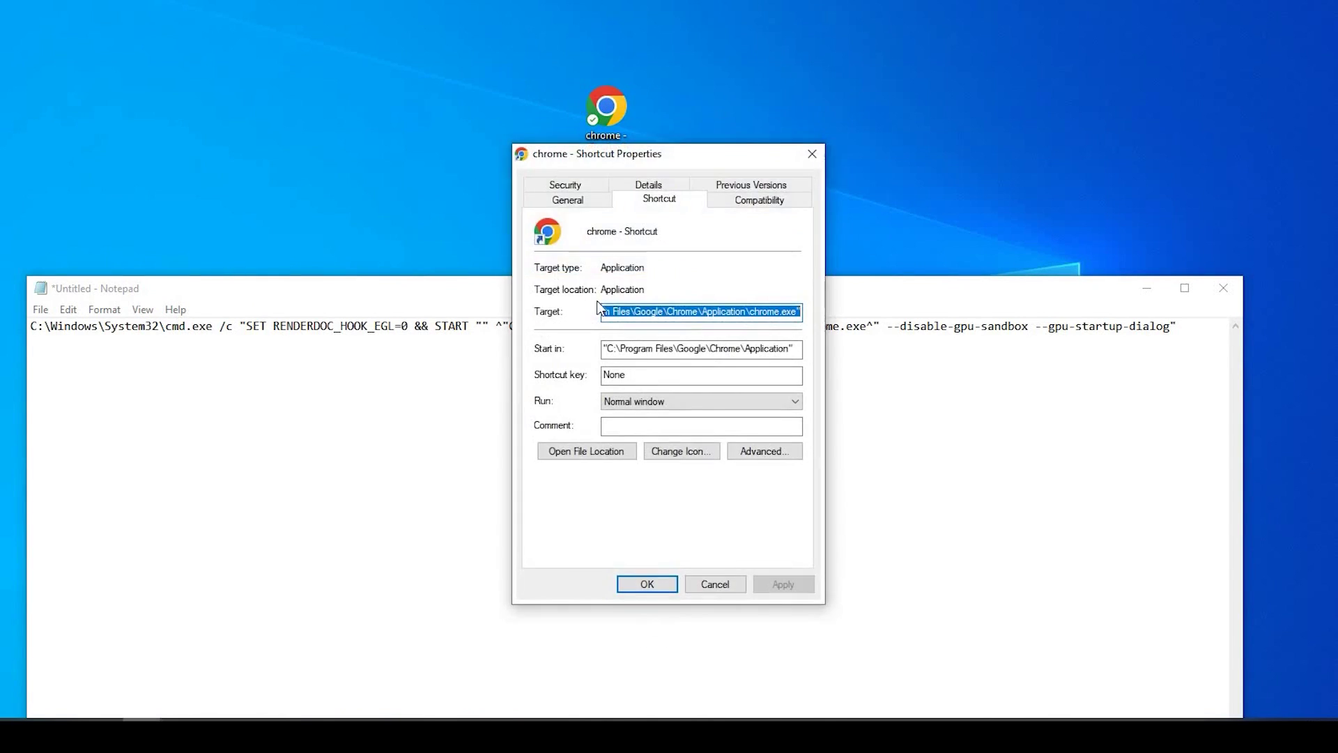
click(697, 311)
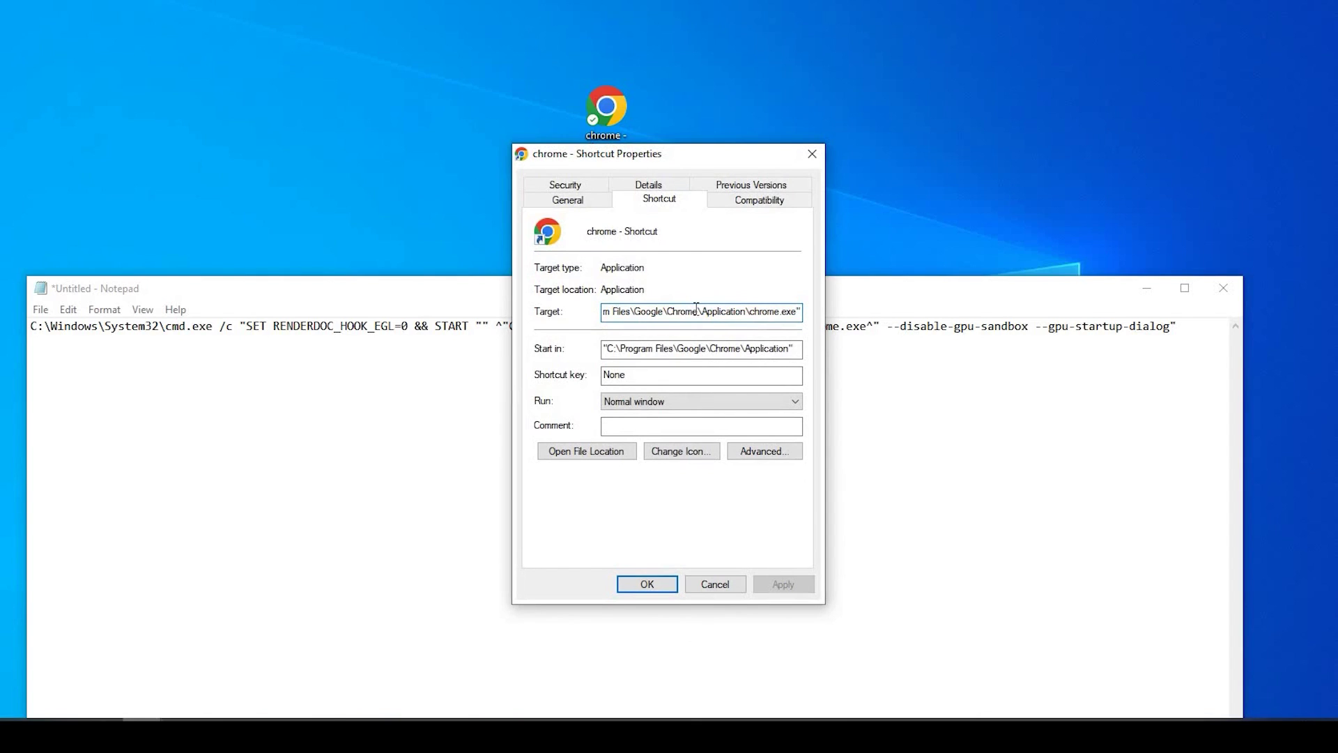
text(a)
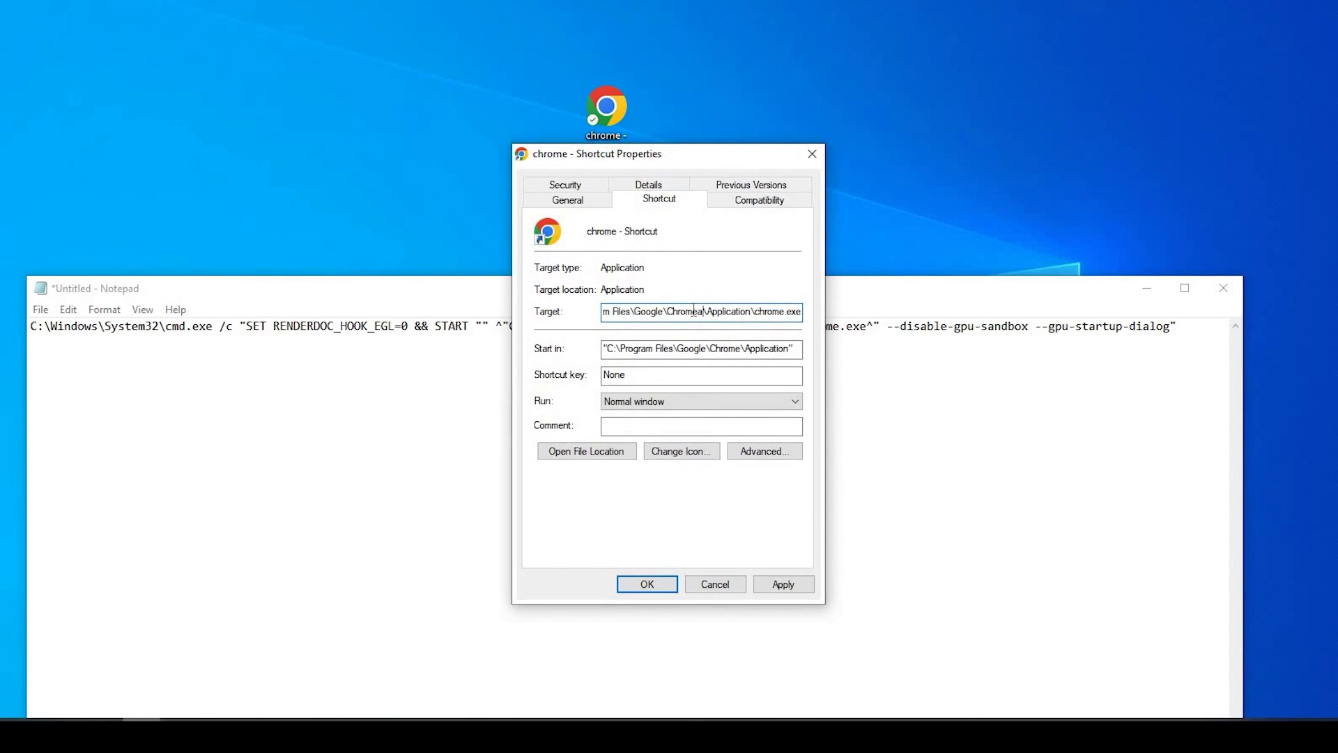
key(ctrl+a)
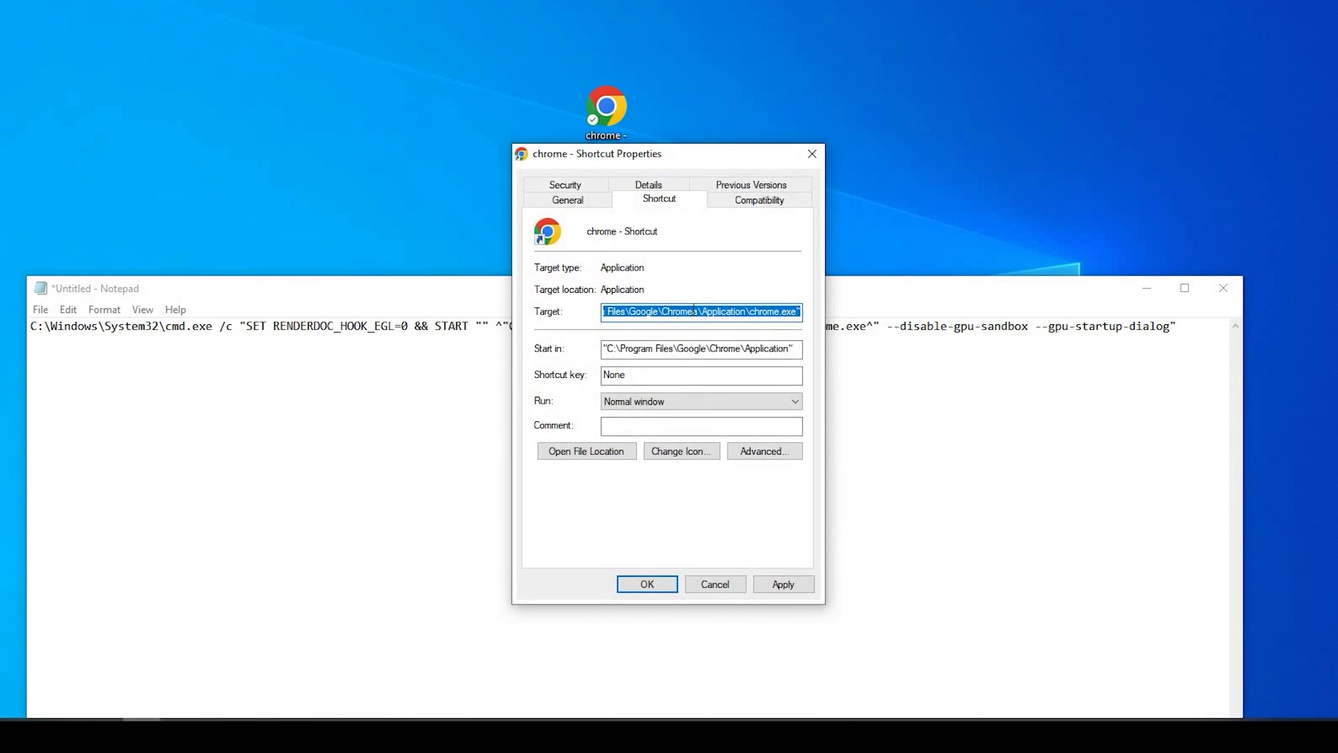
key(BackSpace)
Step: Copy the full cmd.exe launch command from Notepad into the chrome shortcut's Target, then apply the change and close the properties
click(1186, 333)
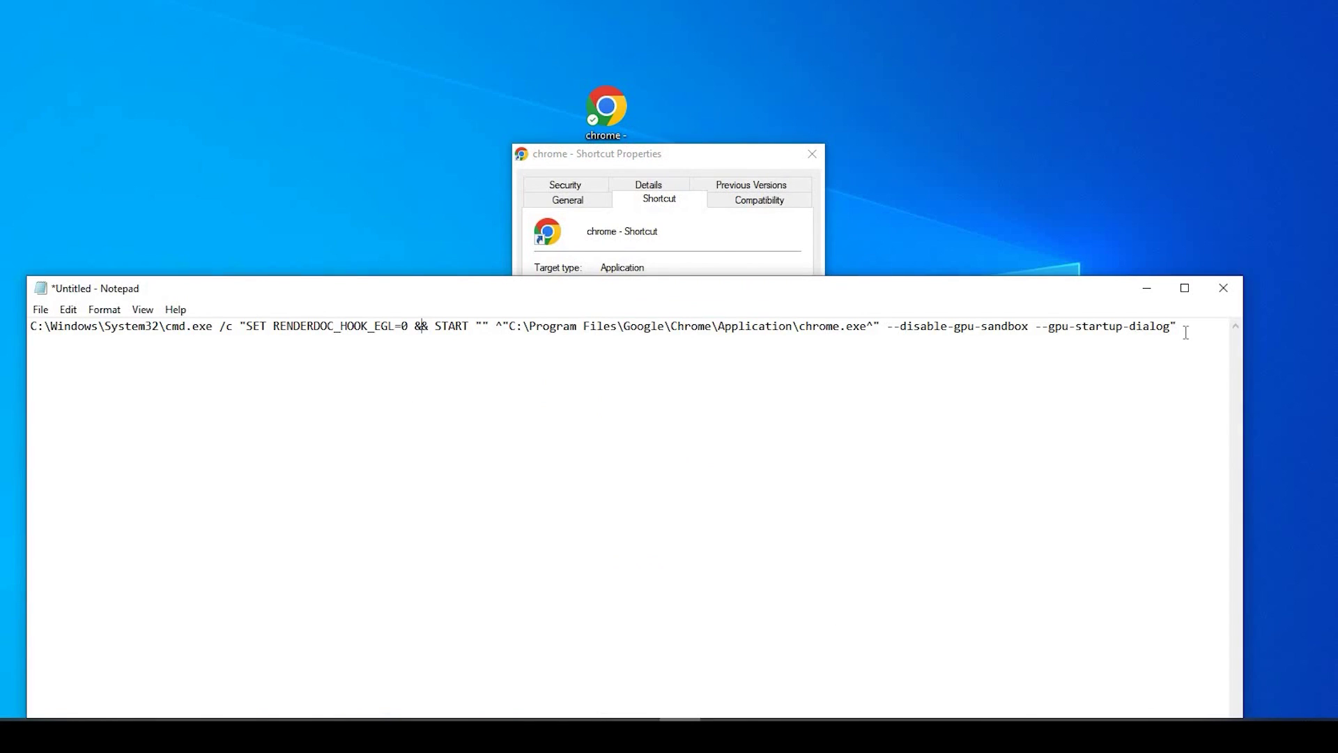
drag(1178, 325, 29, 326)
key(ctrl+c)
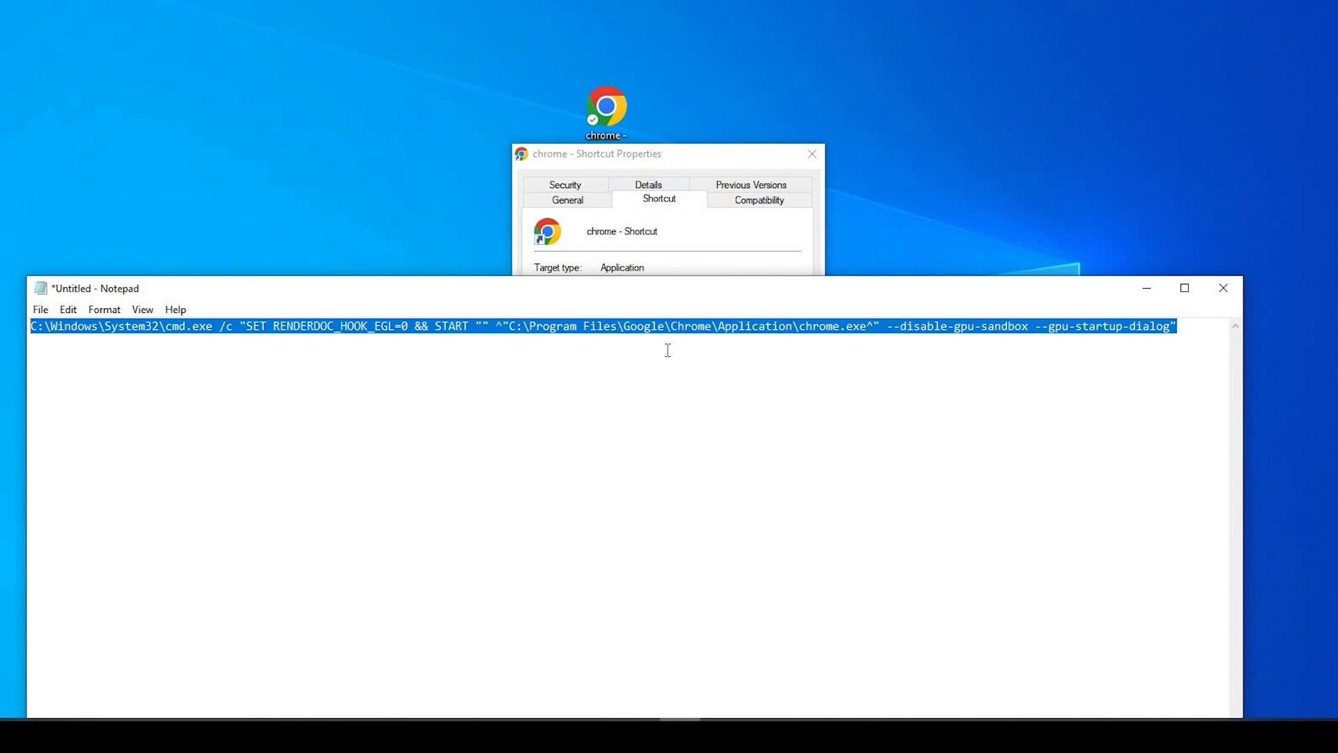
key(alt+Tab)
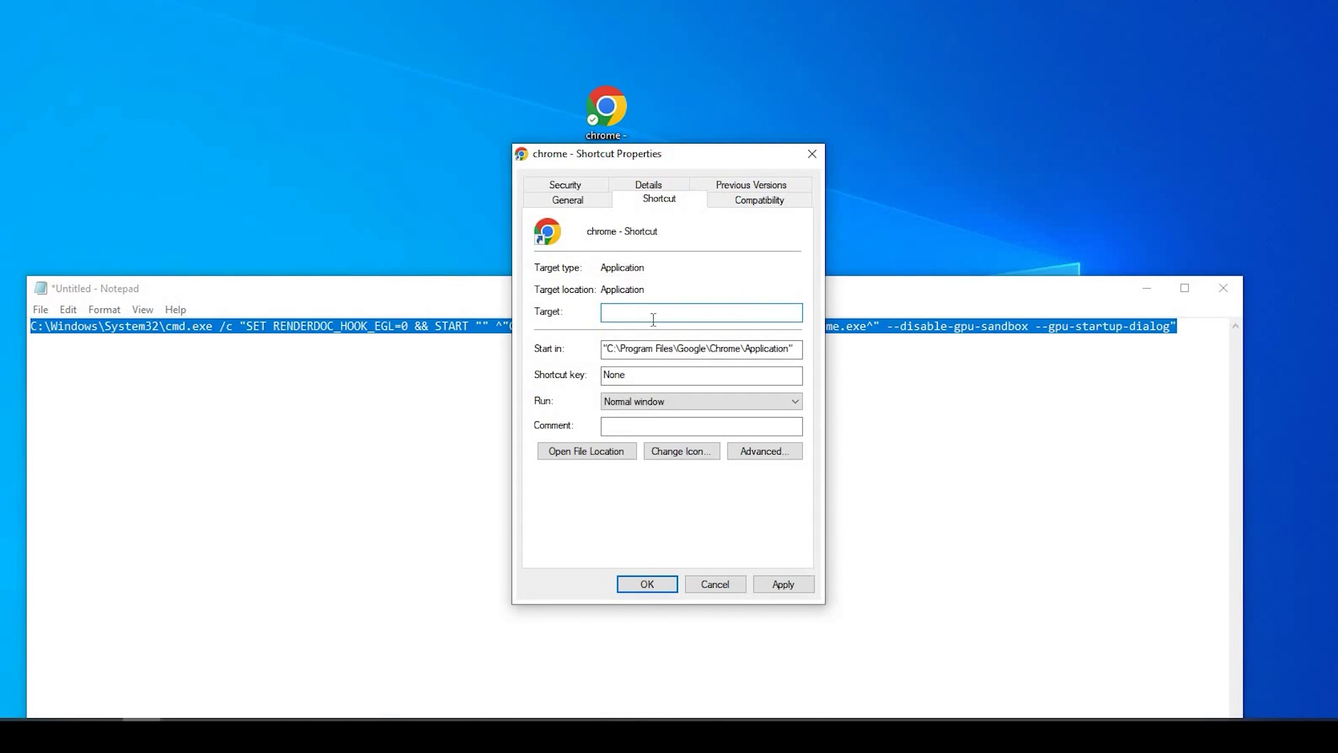
key(ctrl+v)
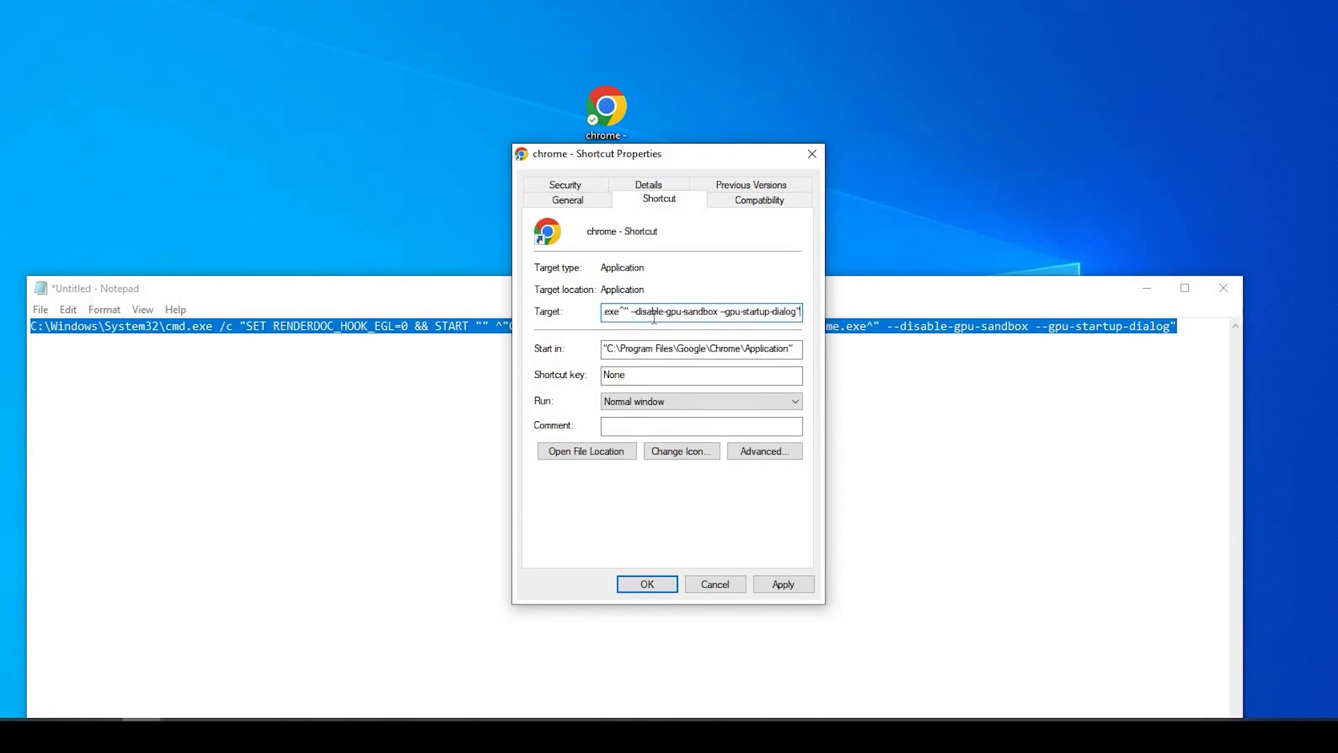
click(788, 586)
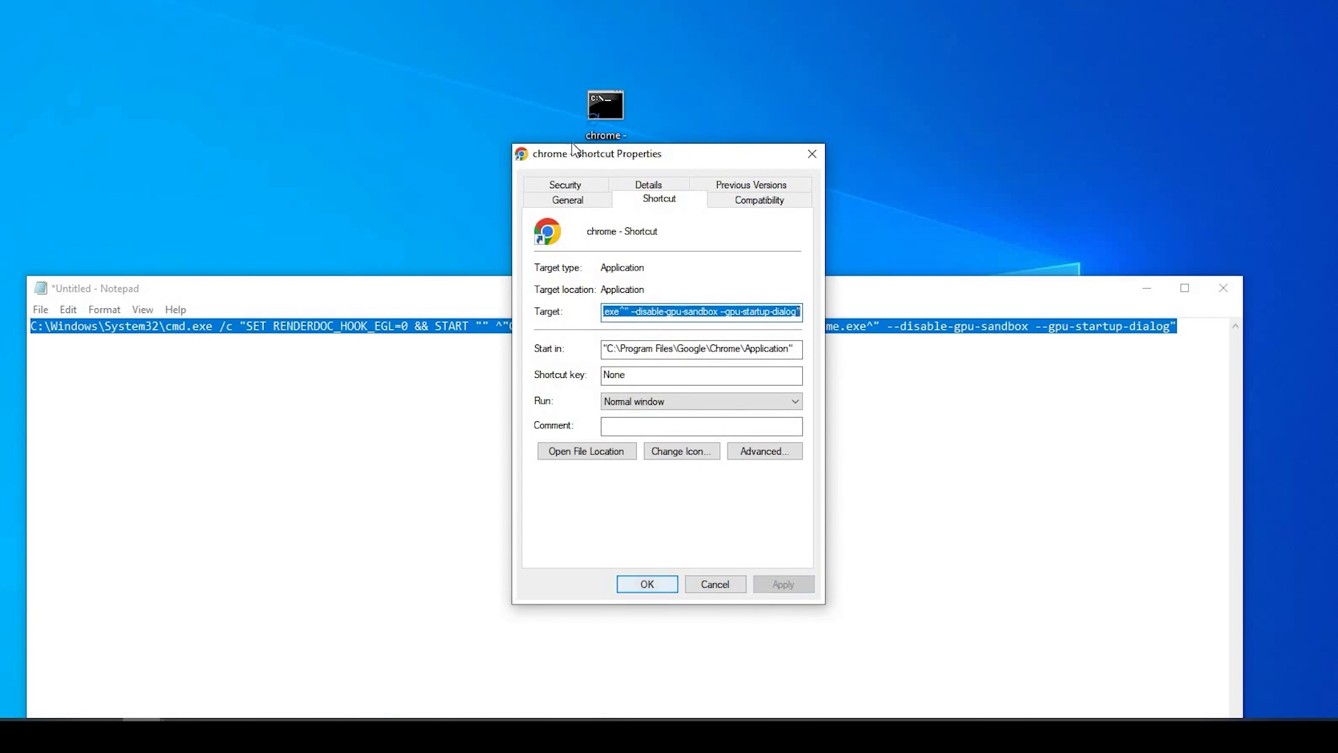
key(Return)
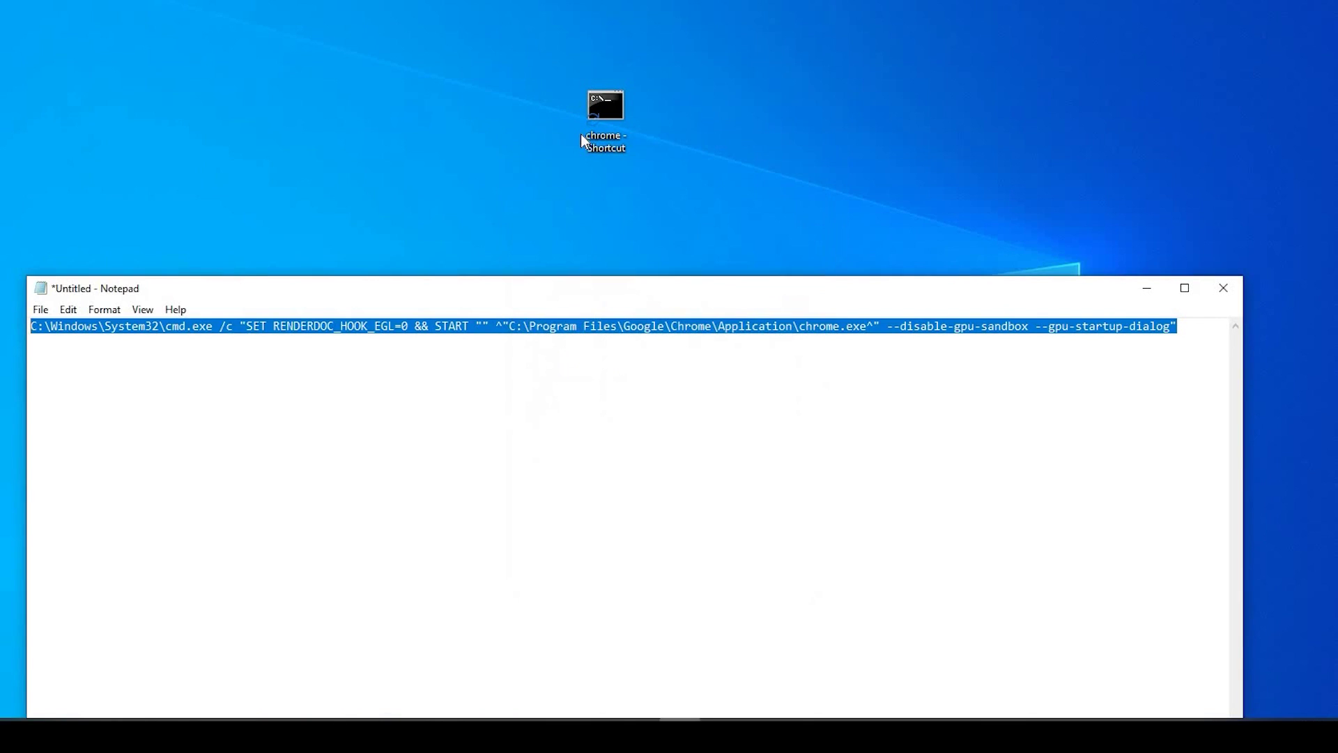
Step: Start Chrome from the modified desktop shortcut and bring the Google Chrome Gpu dialog with its process ID to the front
double_click(613, 110)
click(702, 411)
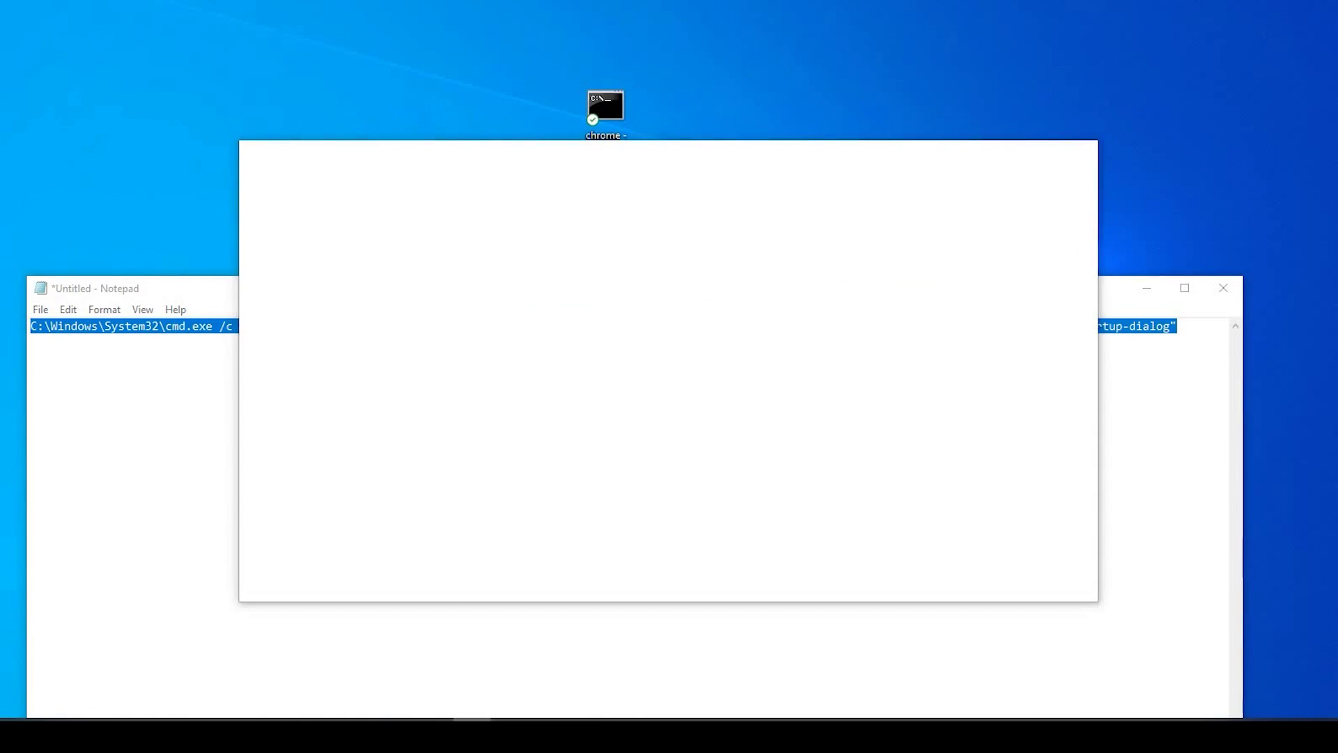
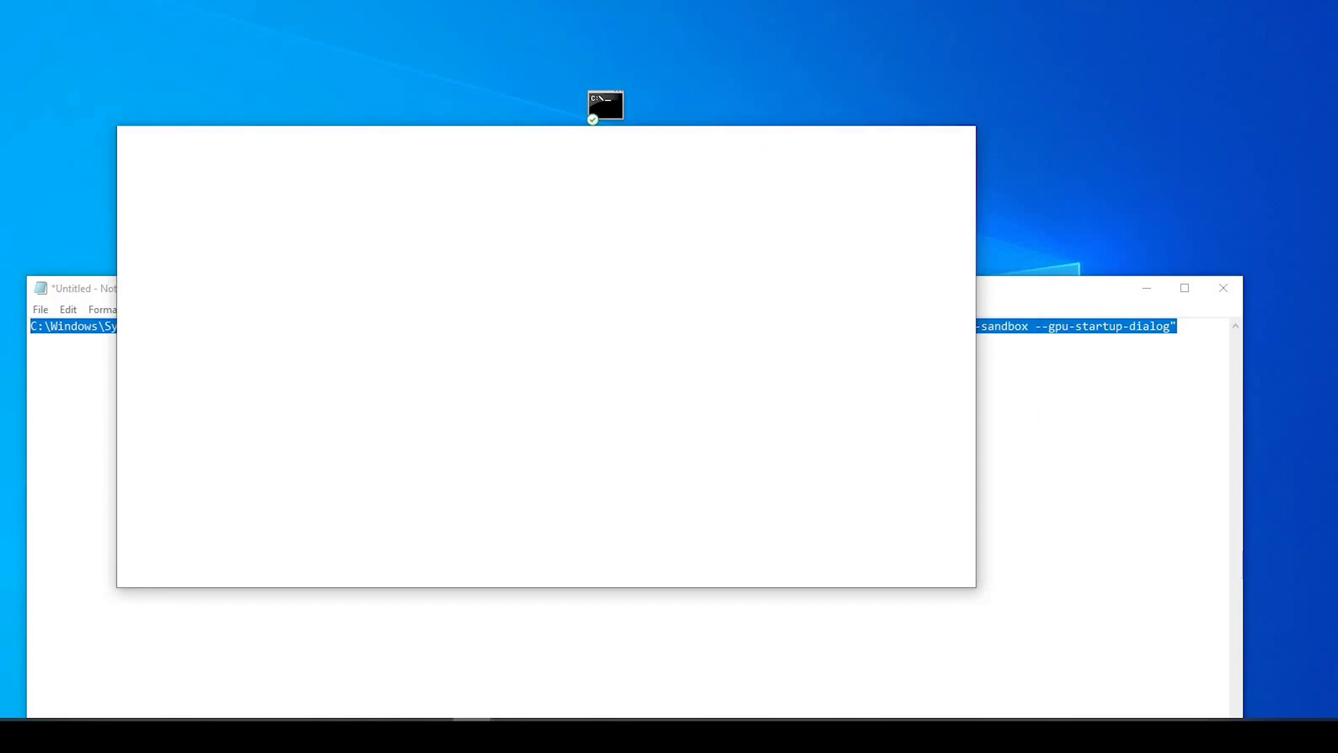
click(474, 735)
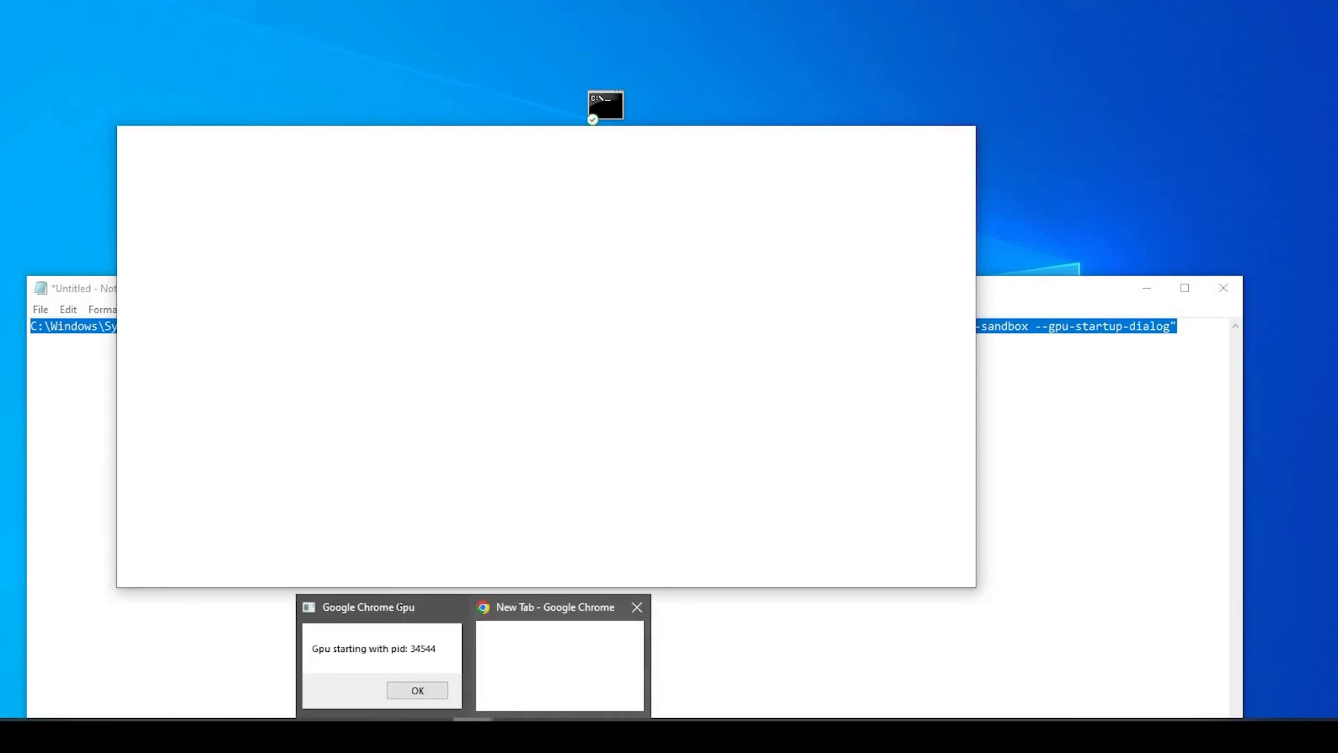
click(623, 419)
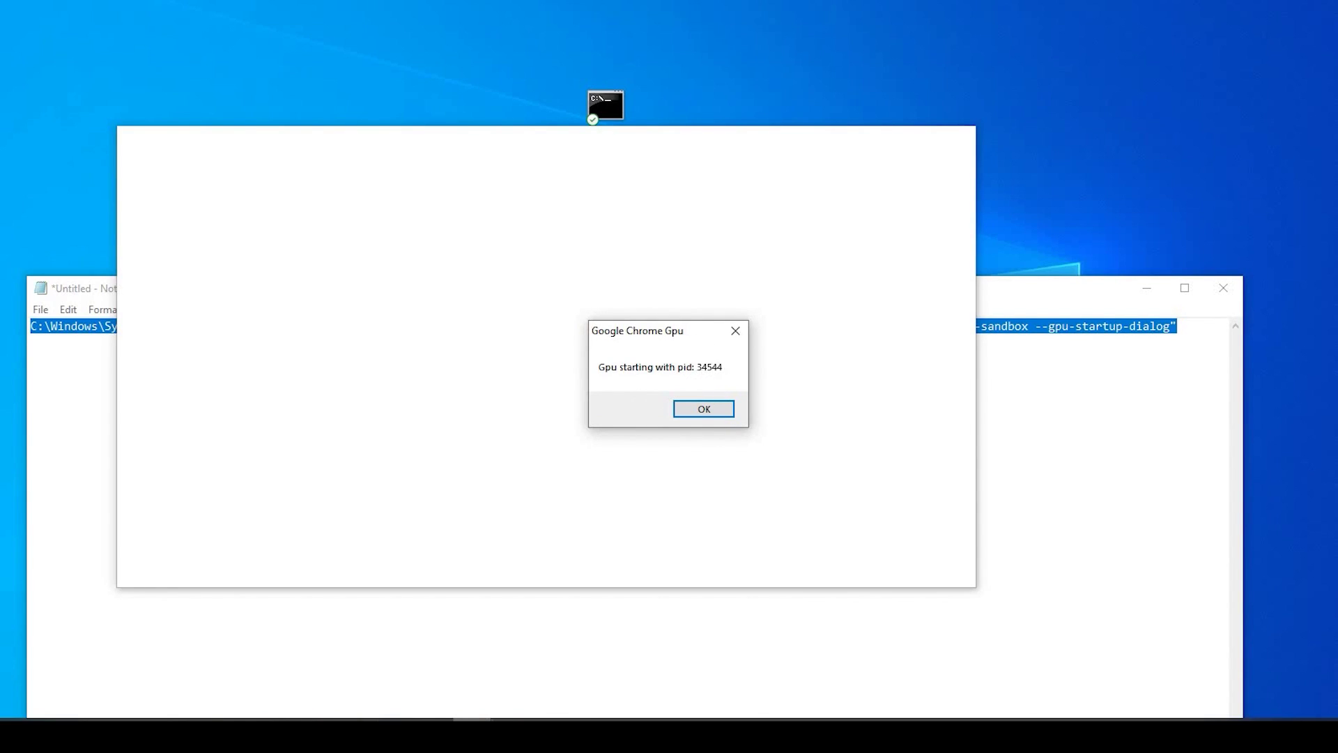
Step: Launch RenderDoc and open its settings
click(19, 735)
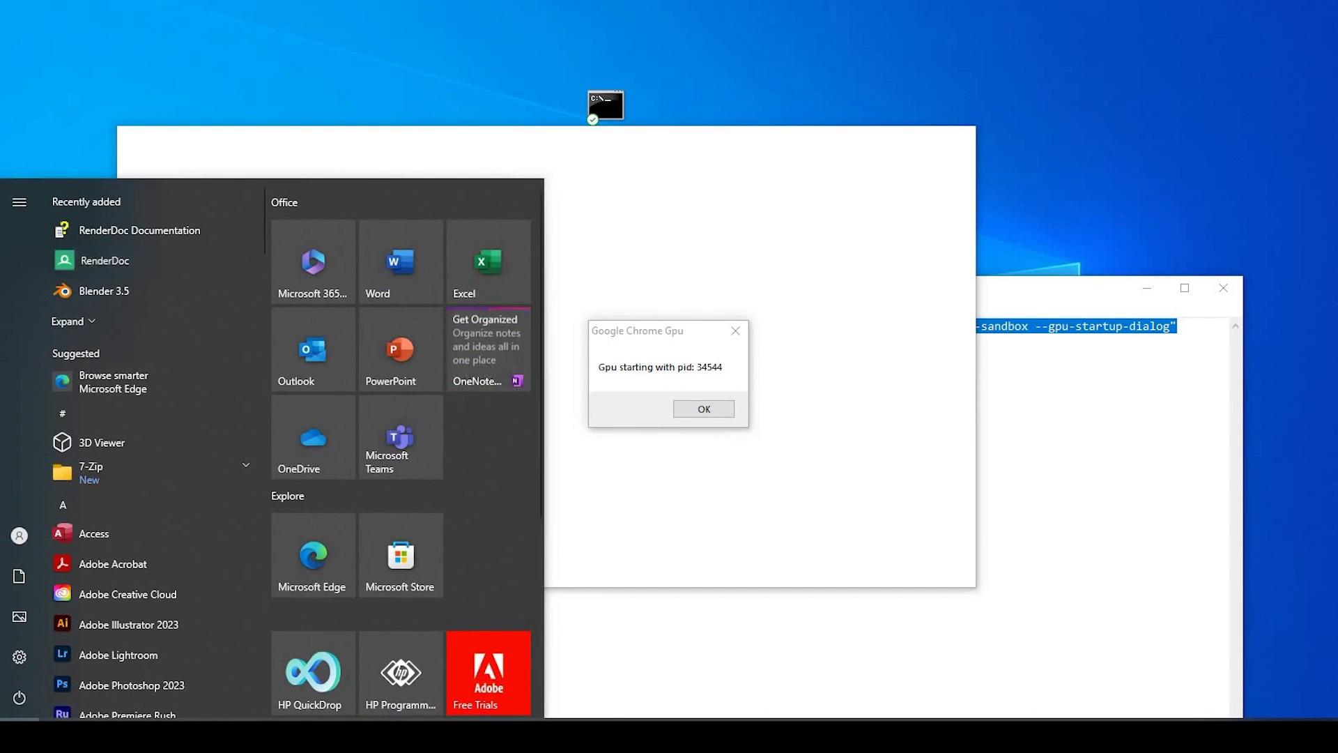
click(124, 259)
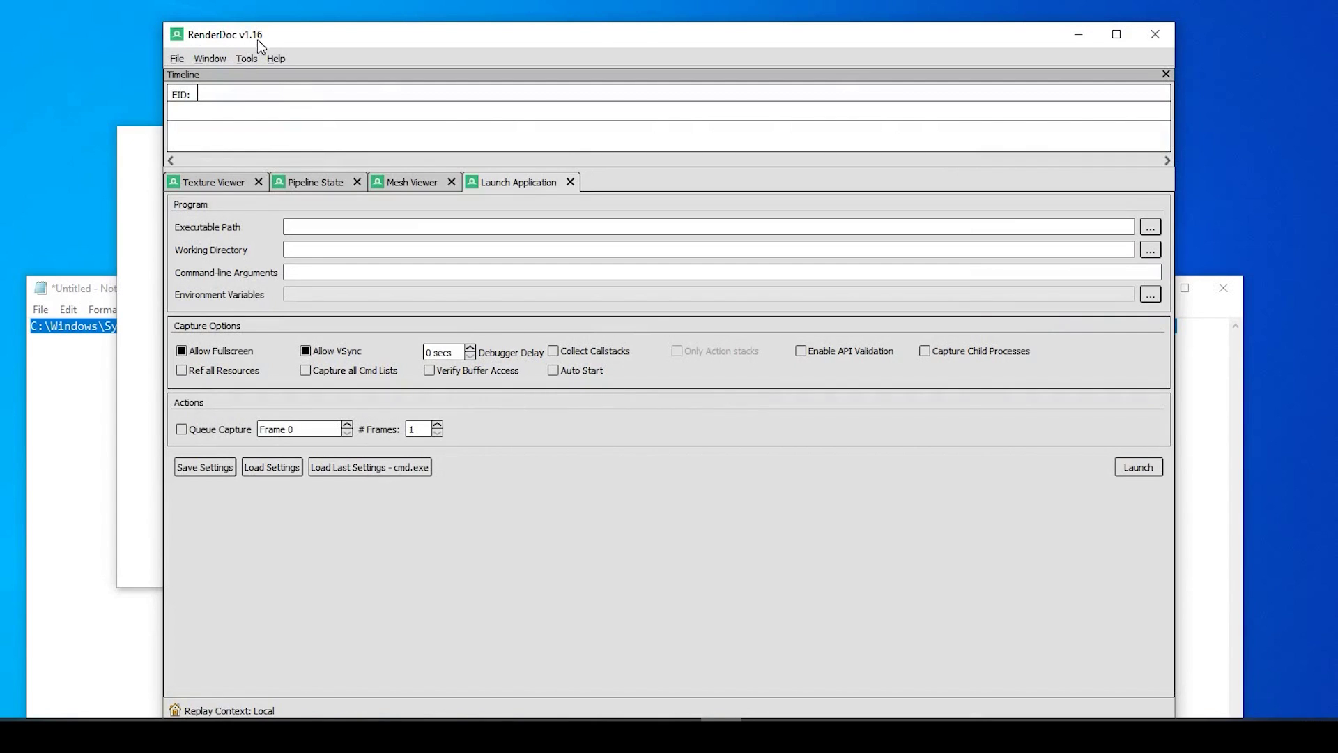
click(178, 59)
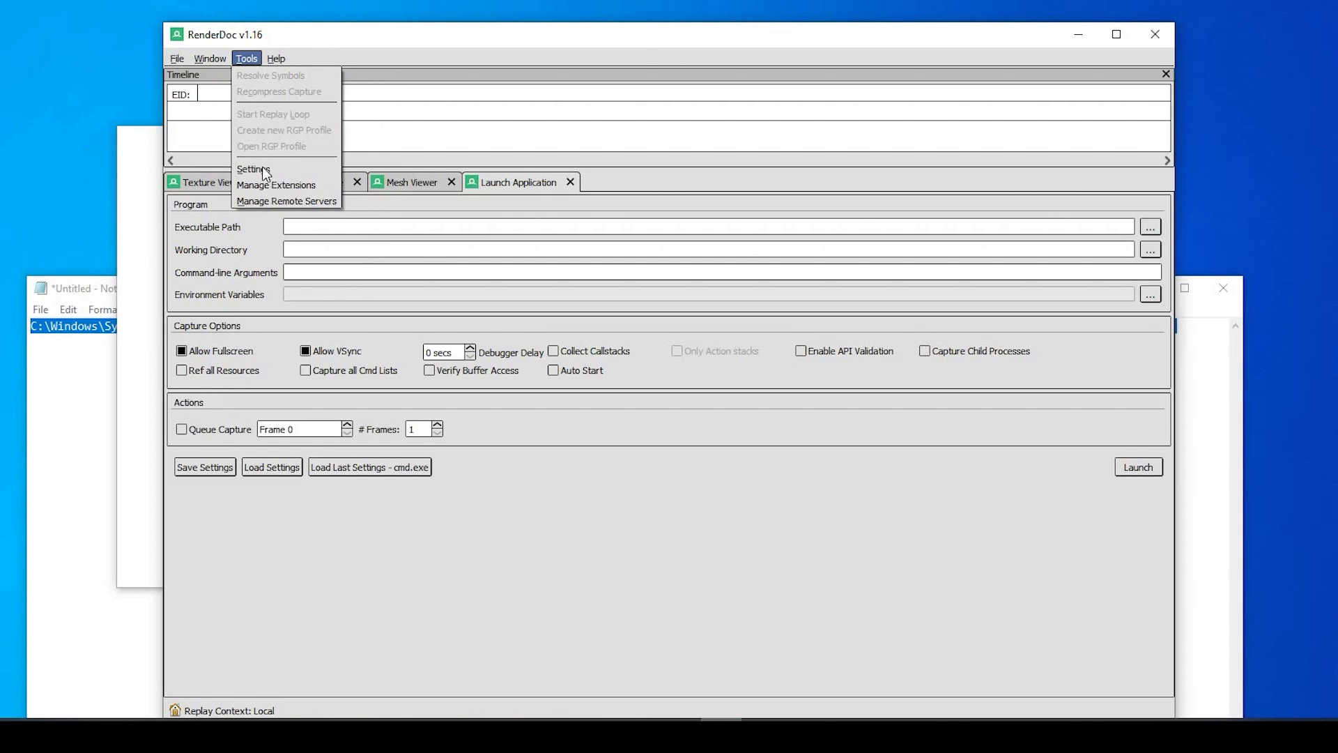
click(263, 169)
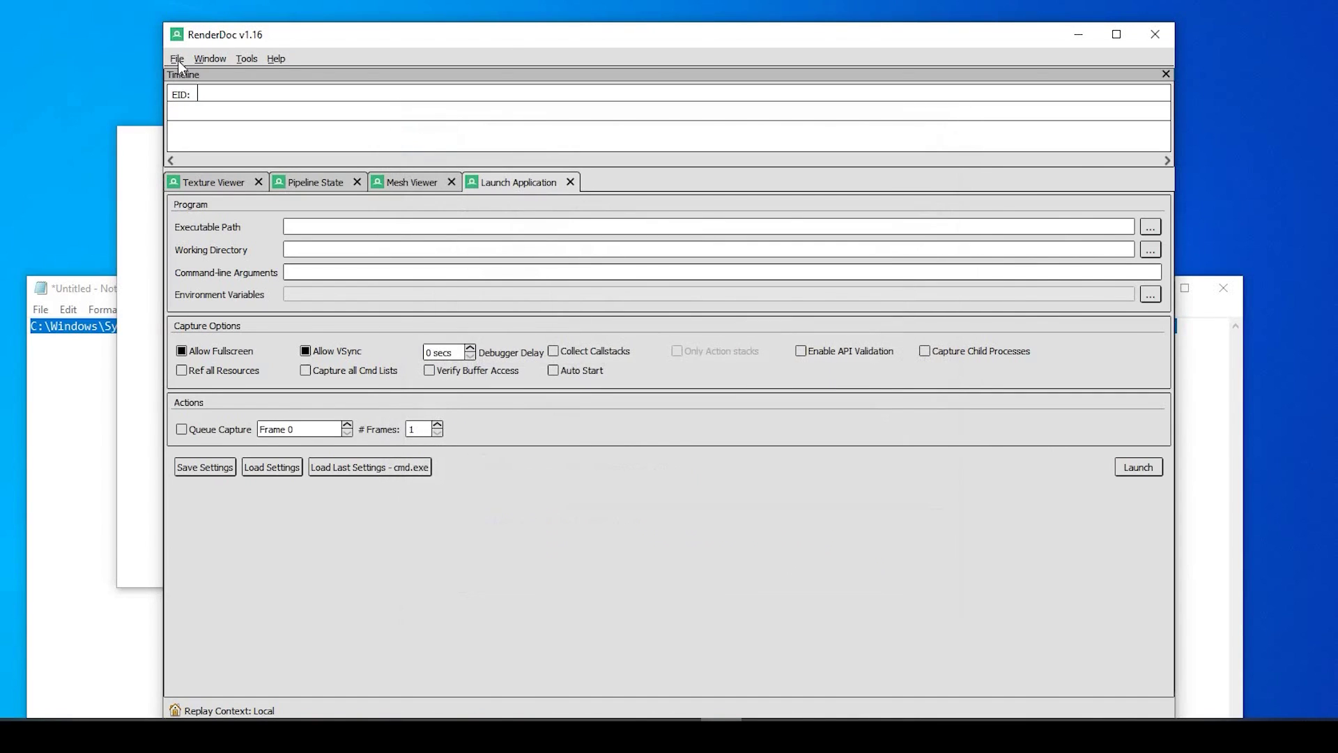
Step: Filter RenderDoc's Inject into Process list by PID 34544 and inject into the matching chrome.exe process
click(178, 60)
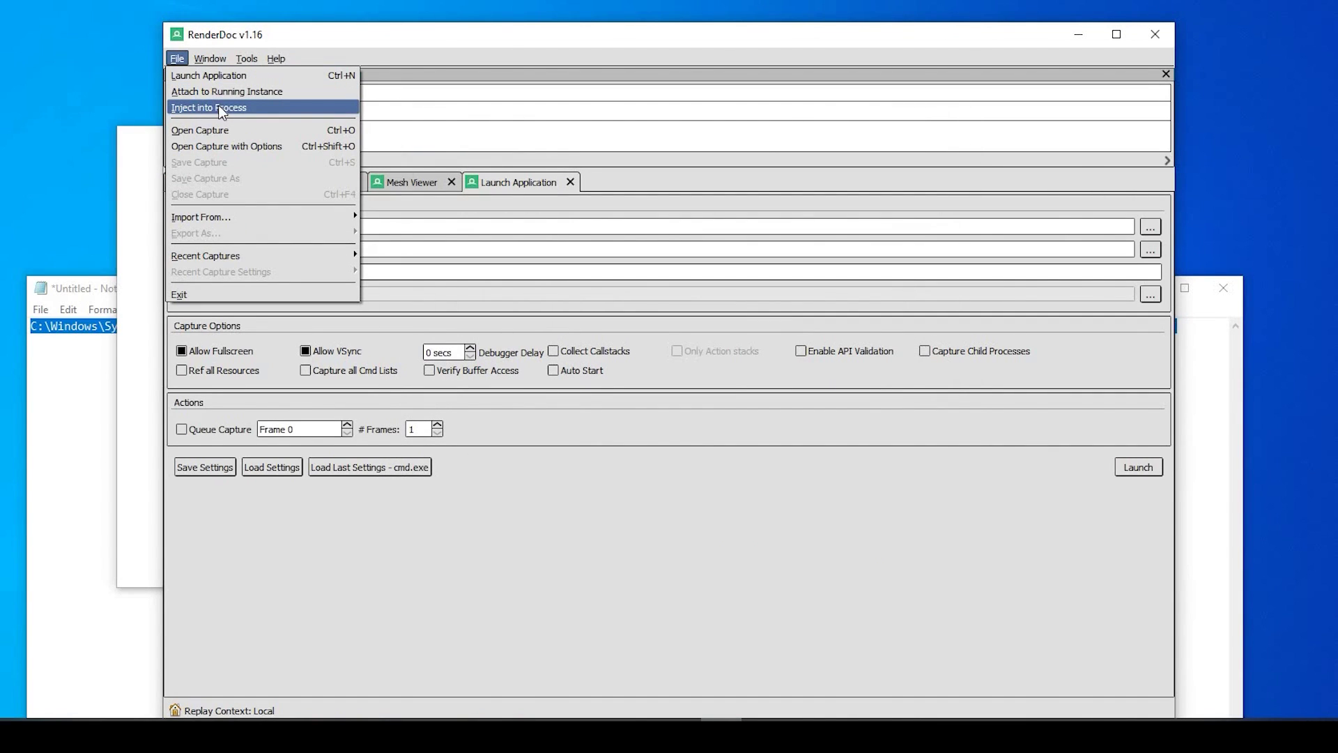
click(219, 108)
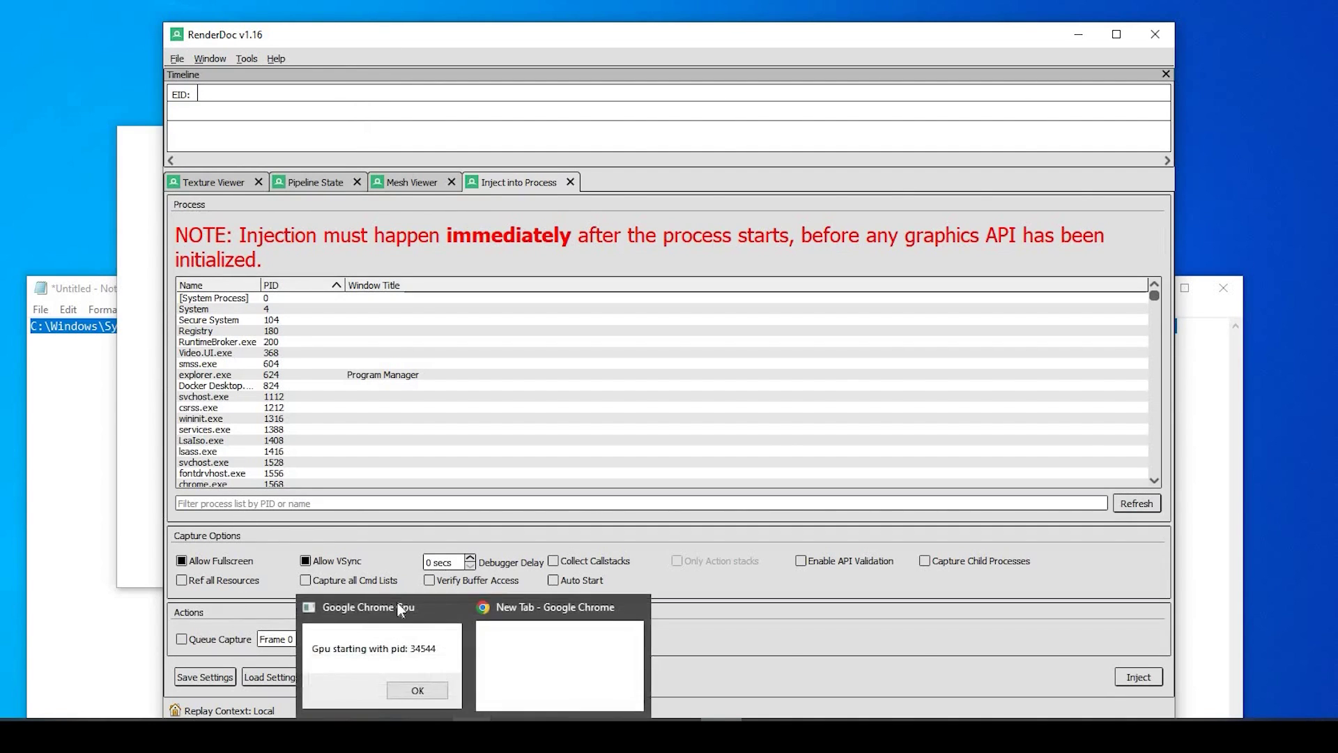
mouse_move(398, 626)
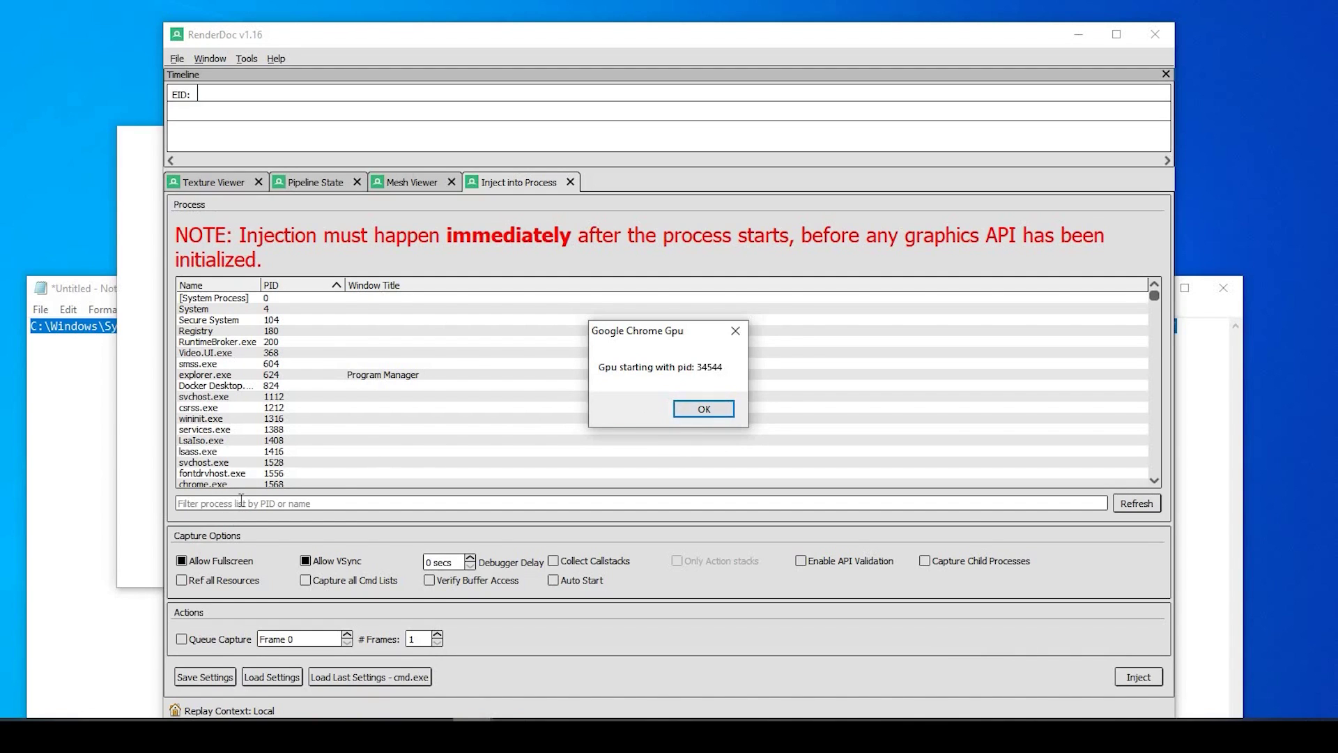
key(Return)
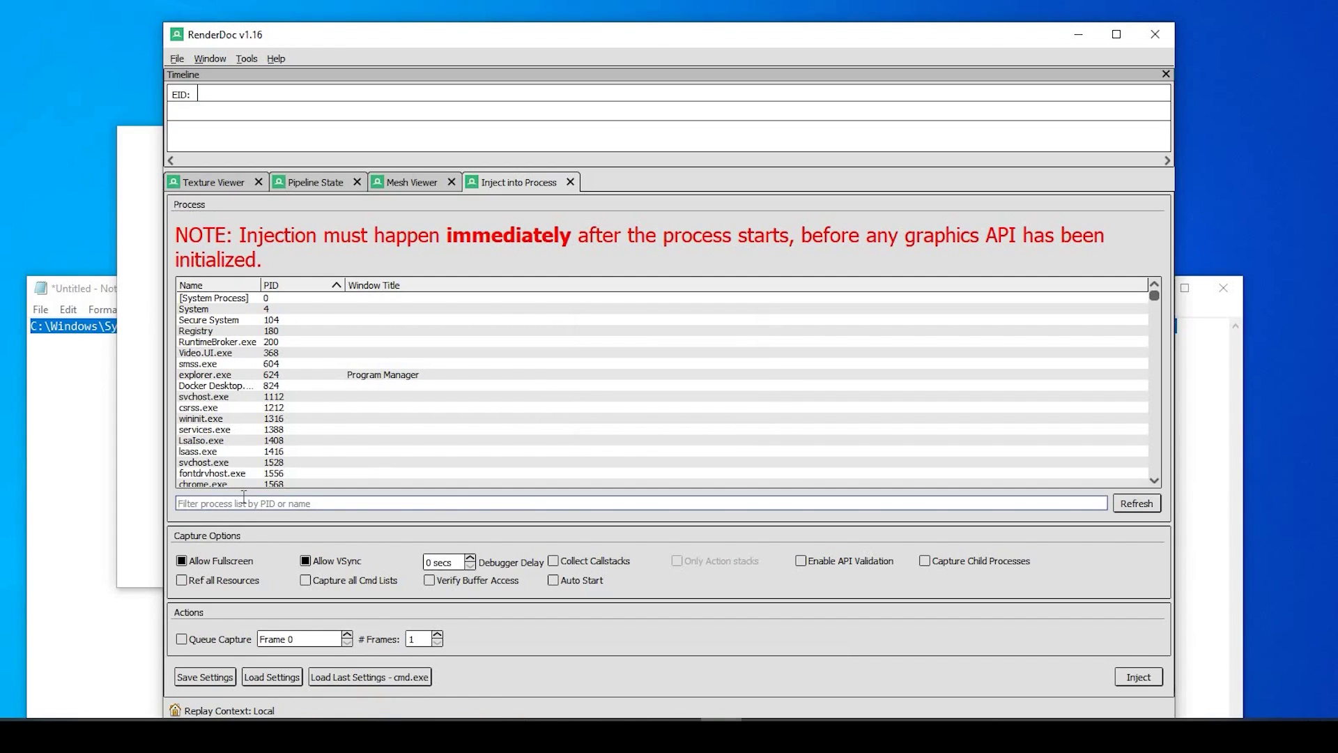
text(34544)
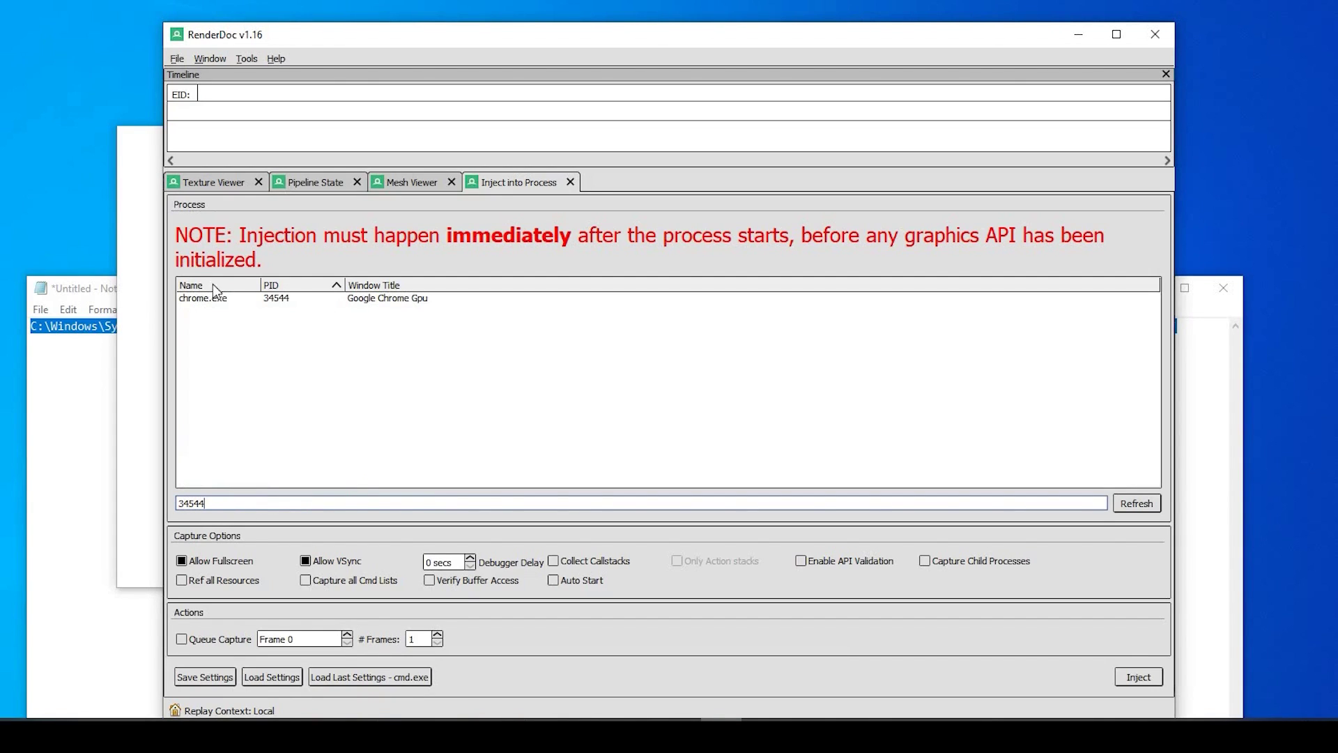
click(283, 298)
double_click(282, 298)
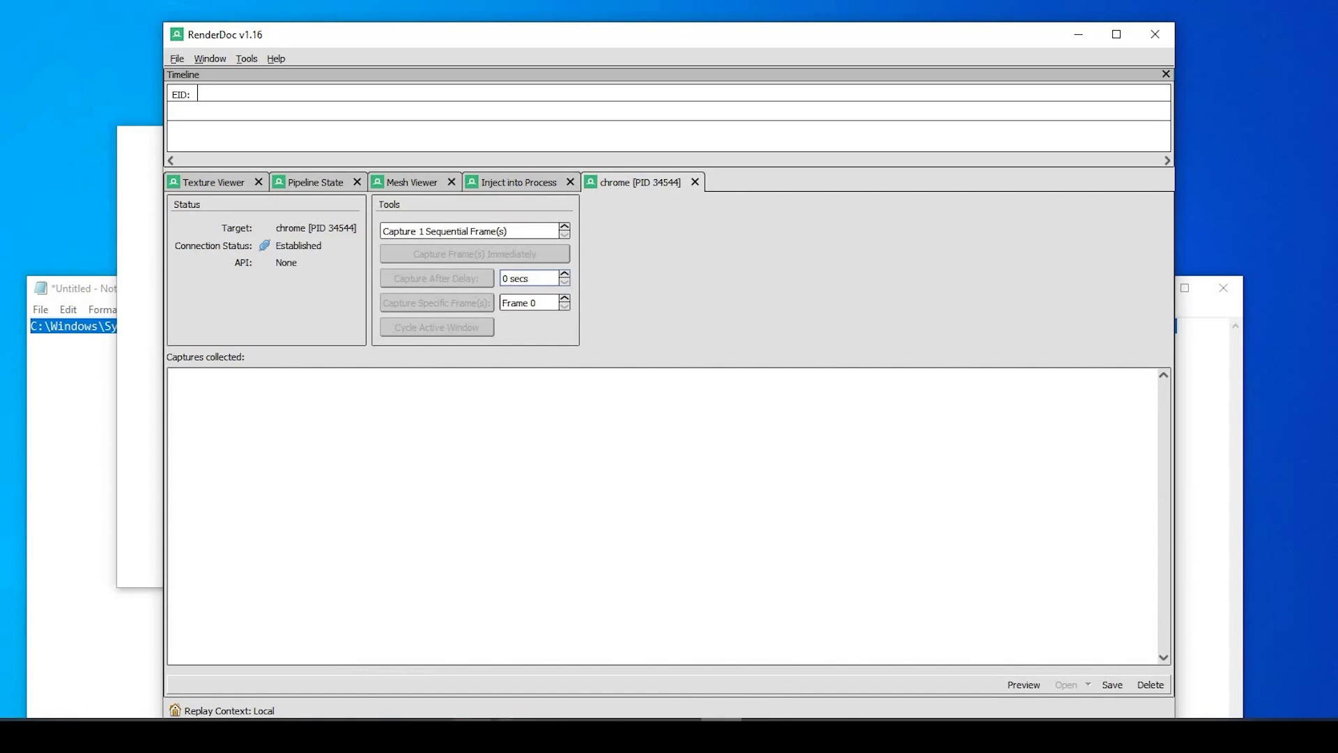
Step: Return to the Google Chrome Gpu dialog, accept it so Chrome continues loading, and maximize the browser window
click(405, 604)
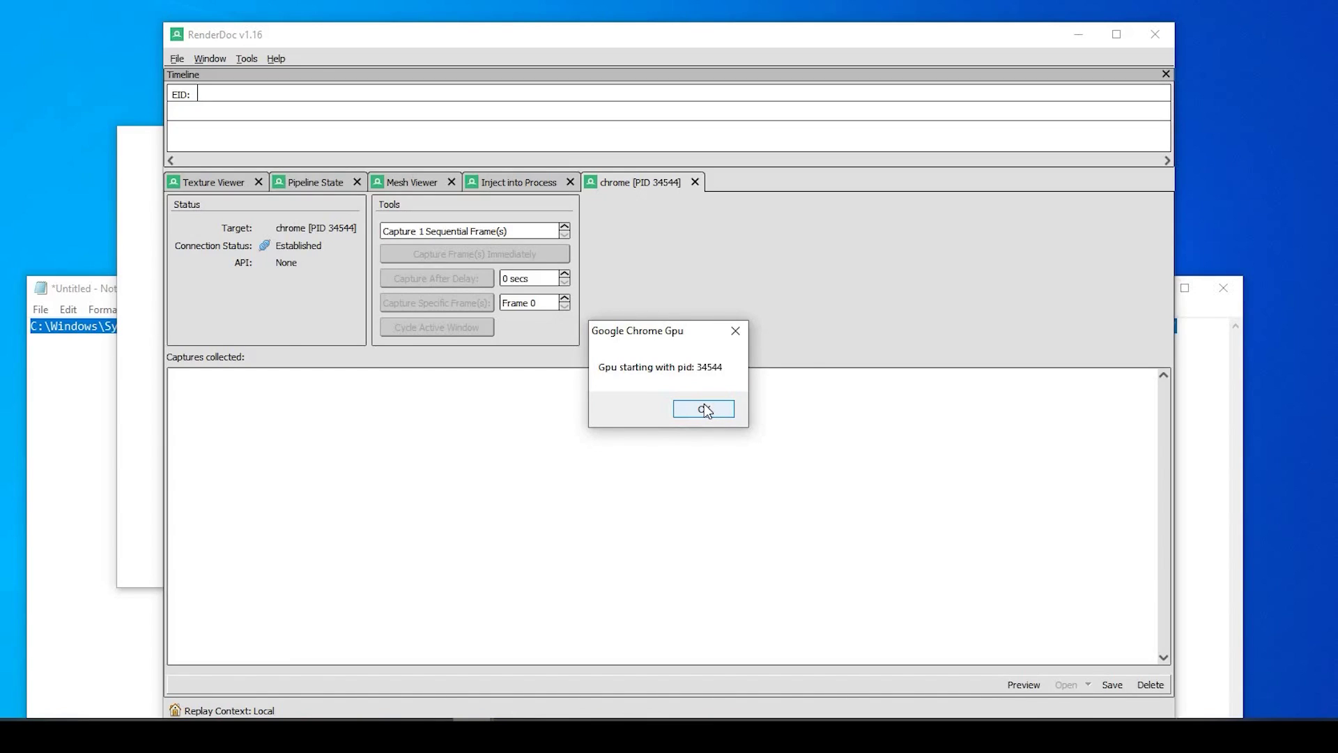
click(704, 410)
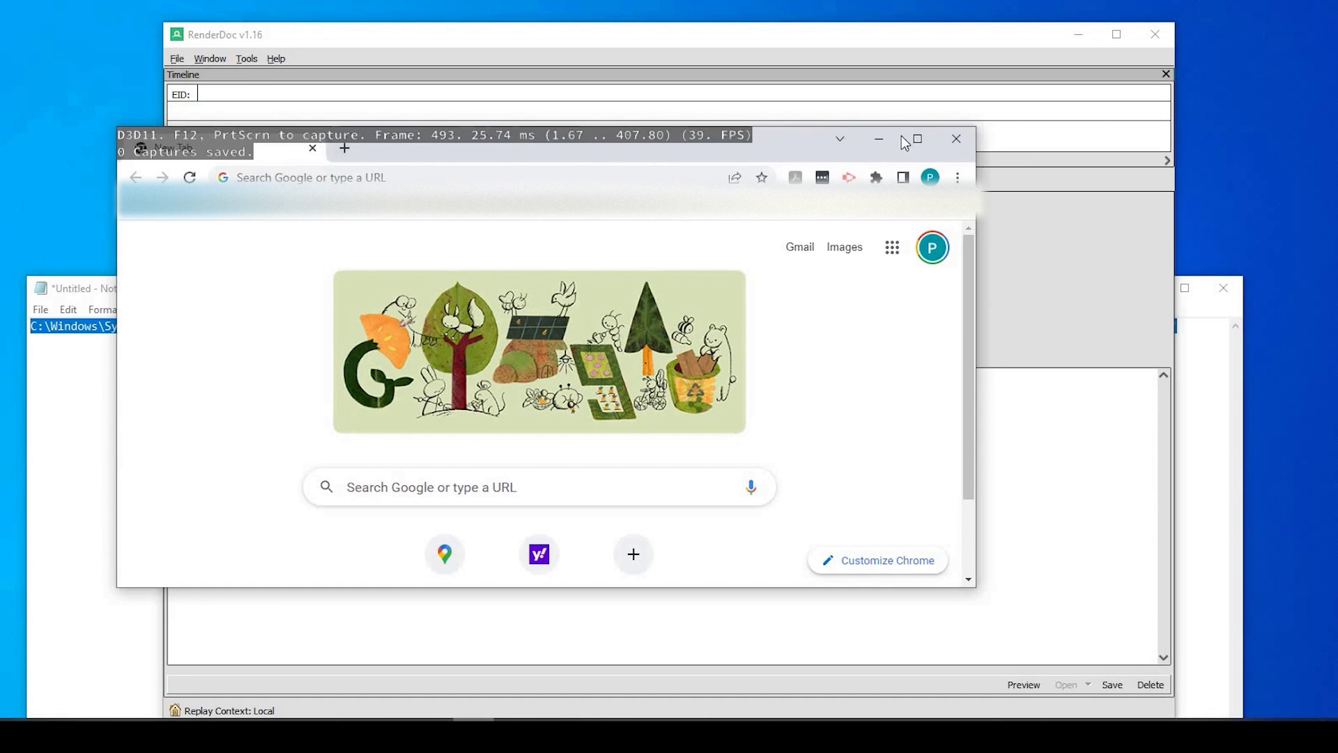
double_click(468, 157)
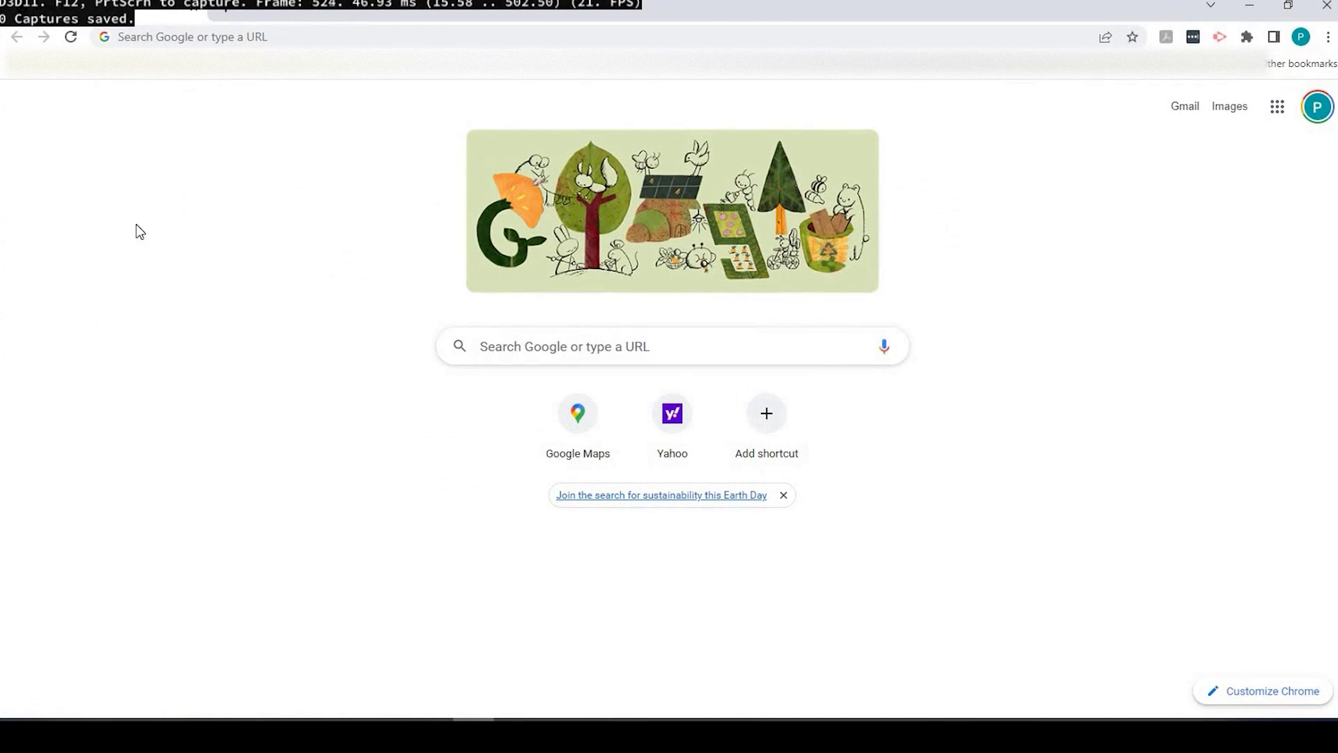
Step: Open Google Maps, switch the map type to Satellite with Globe view and Labels on, and close the map details
click(565, 432)
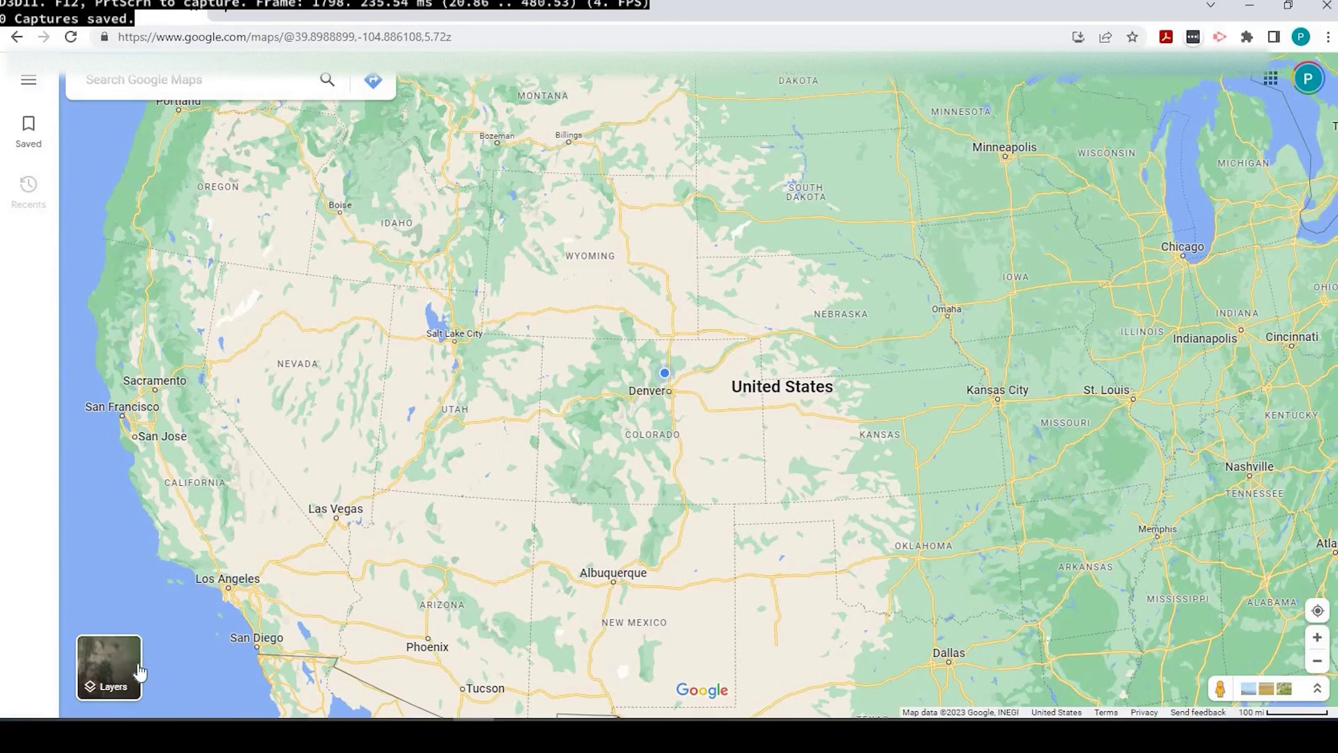
click(135, 669)
click(385, 664)
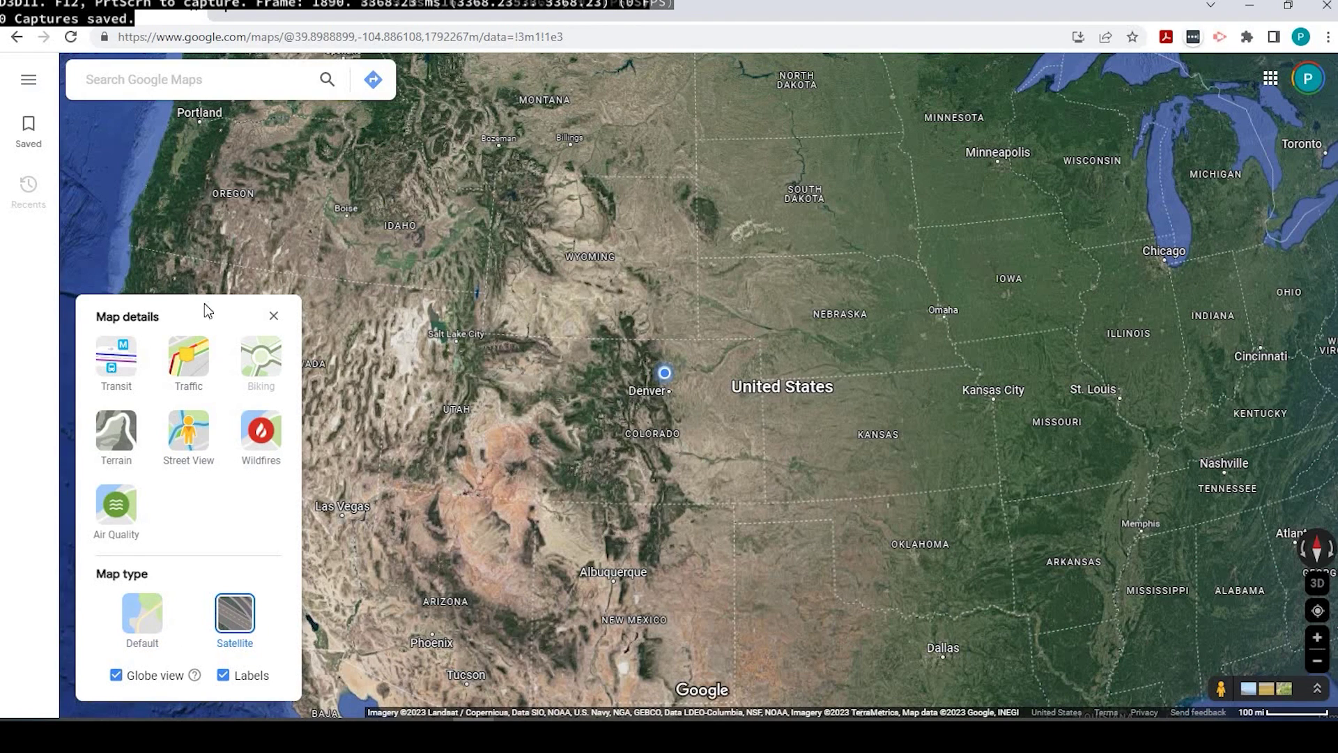
click(670, 453)
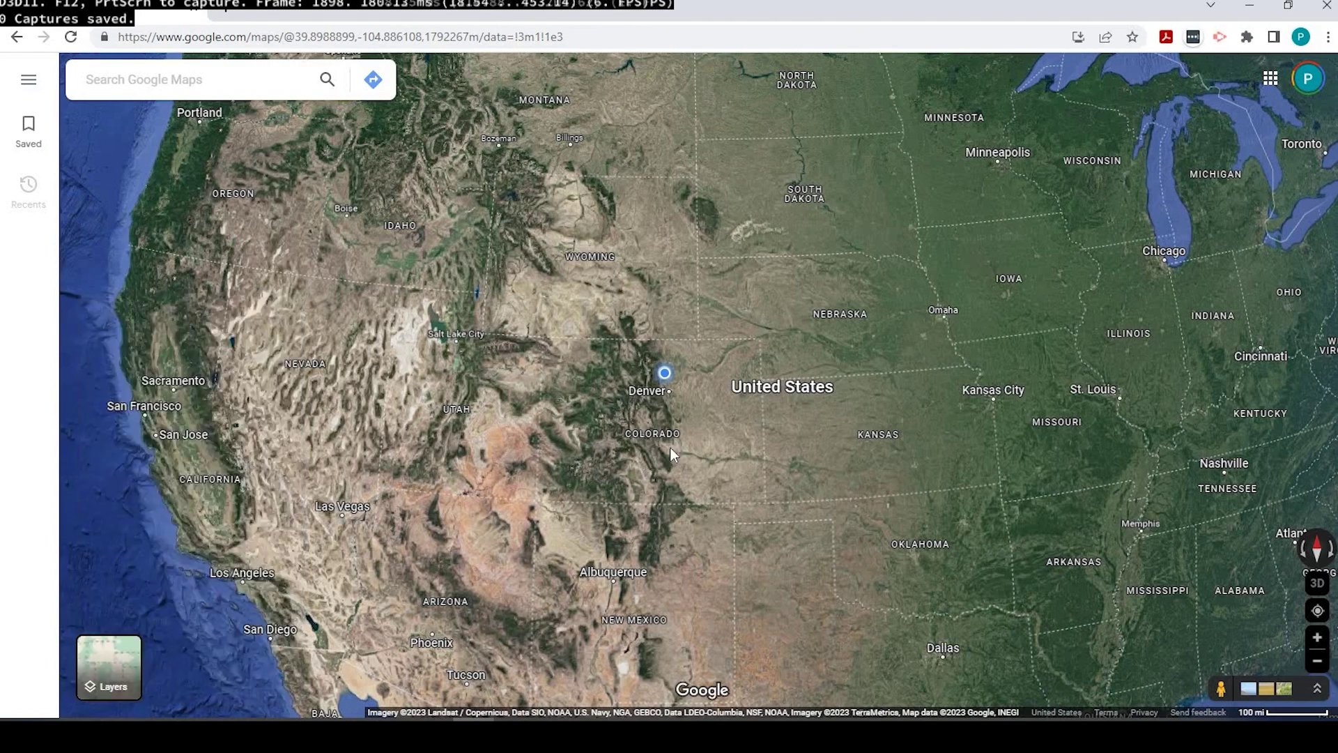
Step: Bring the satellite map from the whole United States to the Denver area
scroll(671, 447, up, 5)
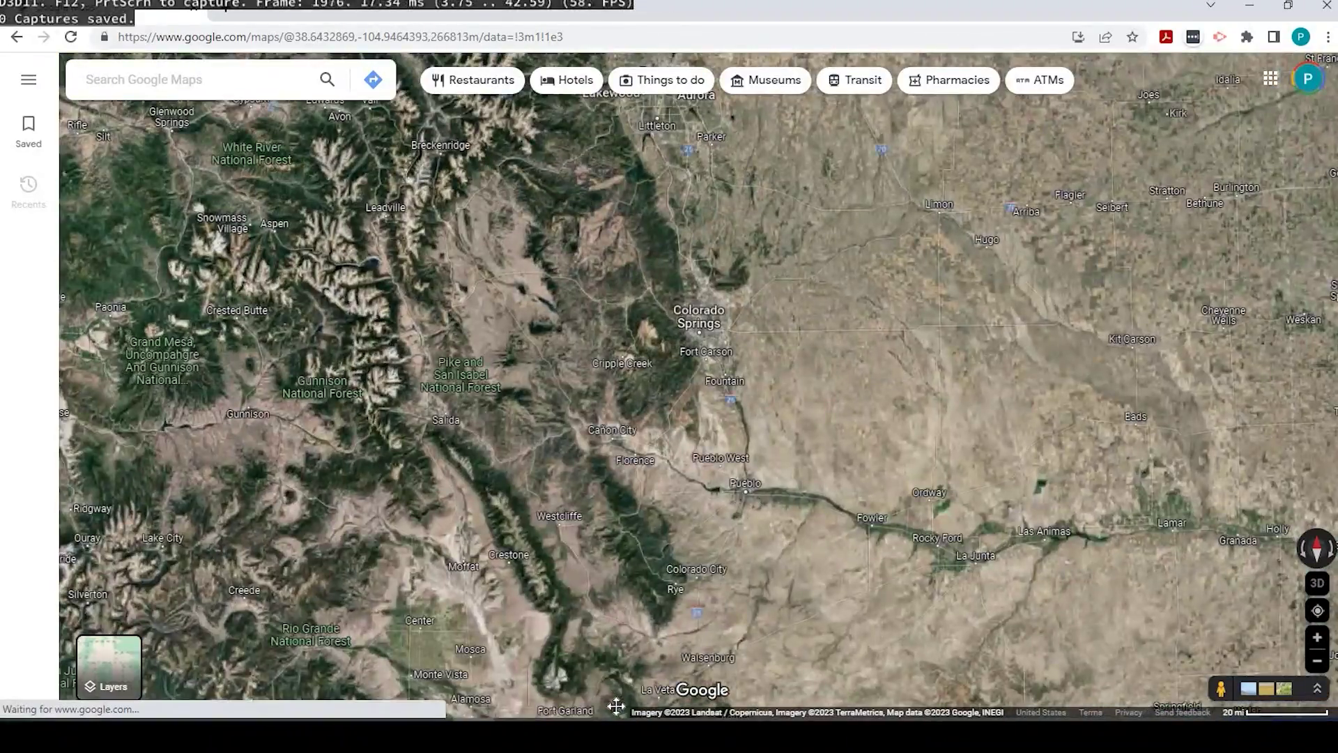
scroll(620, 349, up, 1)
drag(624, 237, 641, 648)
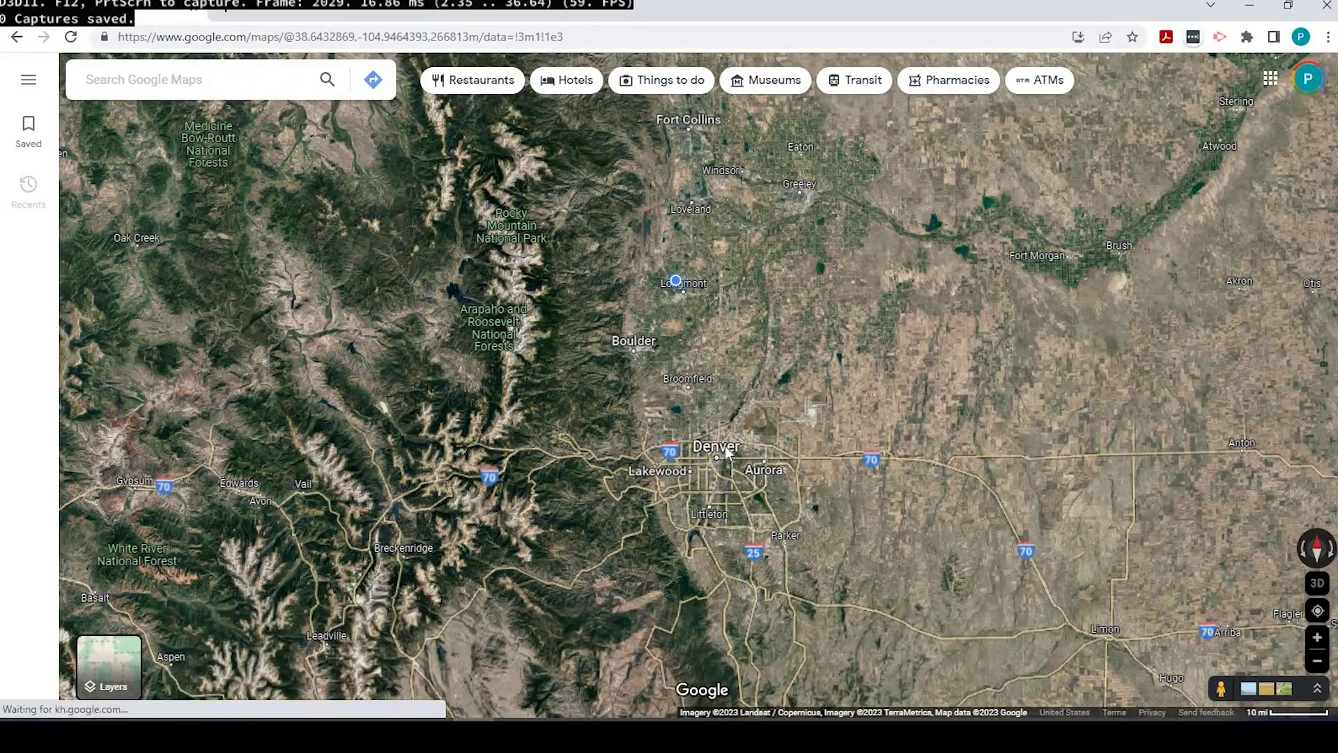
scroll(730, 448, up, 3)
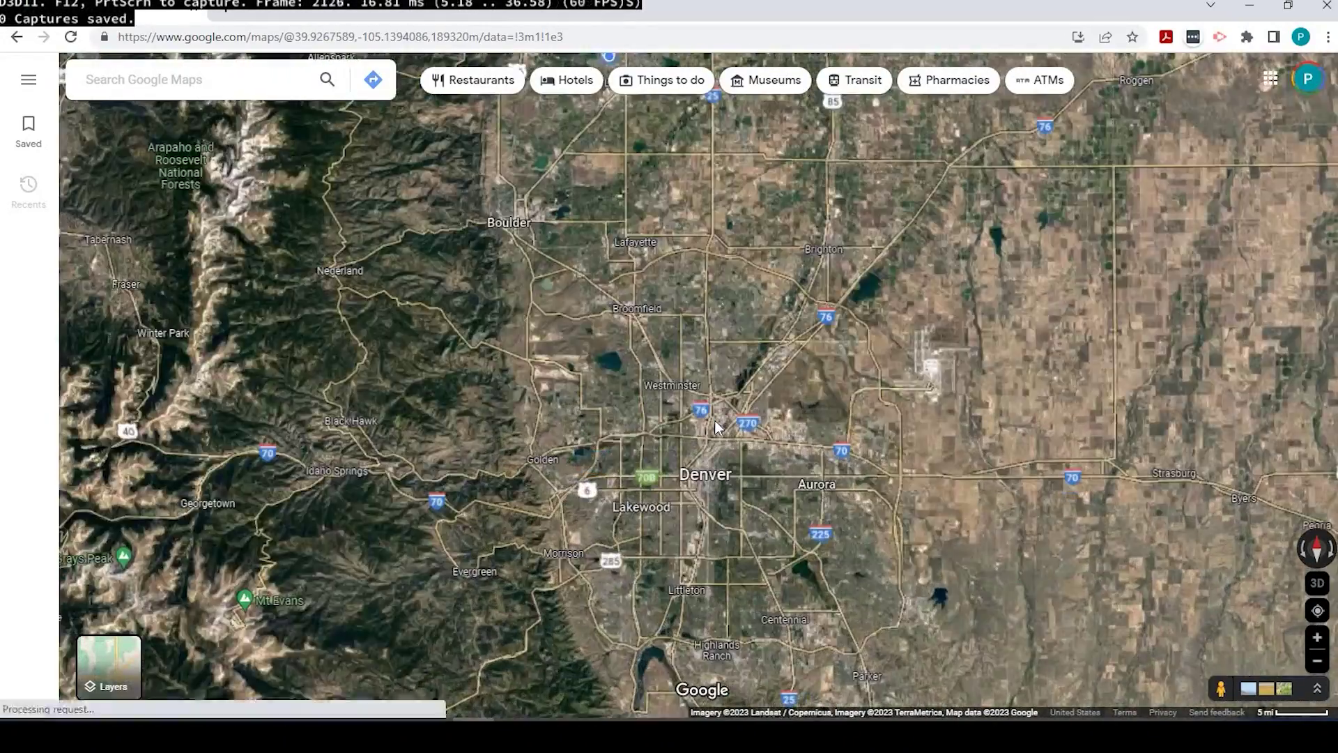
scroll(692, 392, up, 5)
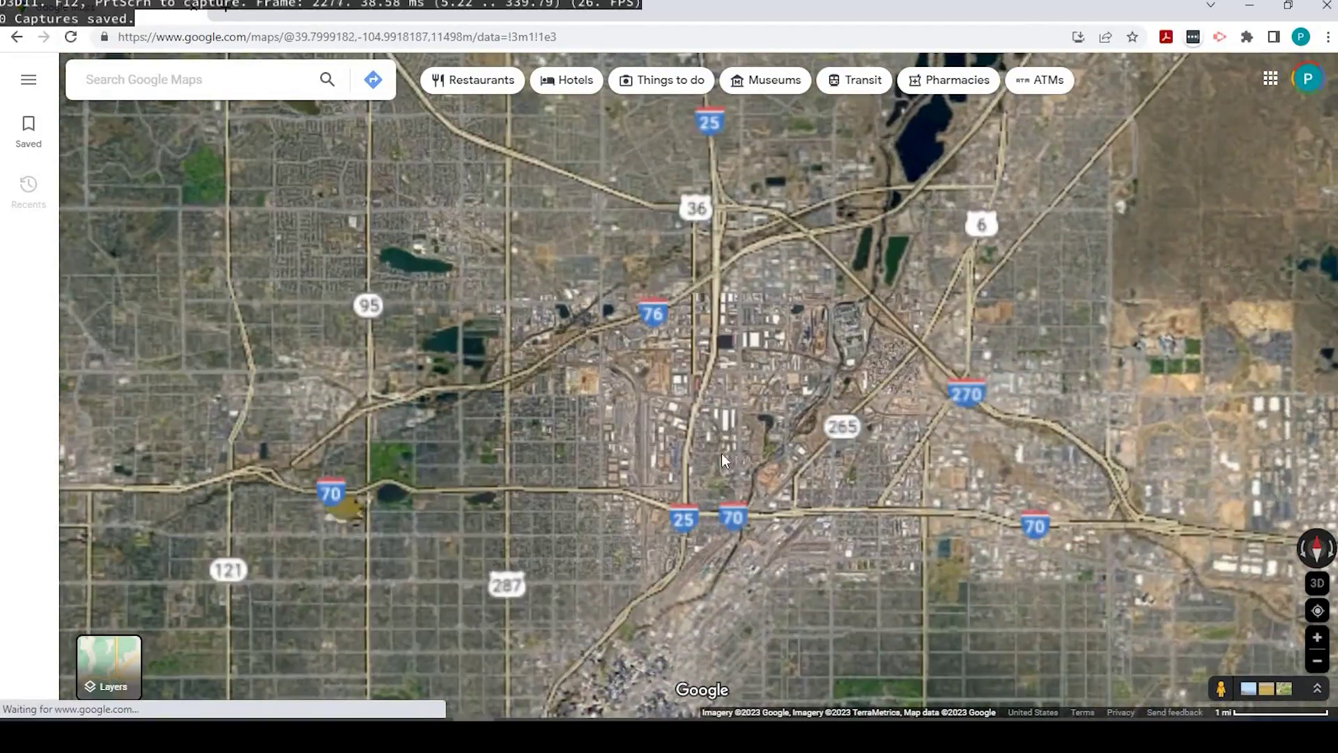
Step: Centre the map on Coors Field in Denver, close enough for the stadium and adjacent blocks to fill the view
drag(731, 291, 721, 247)
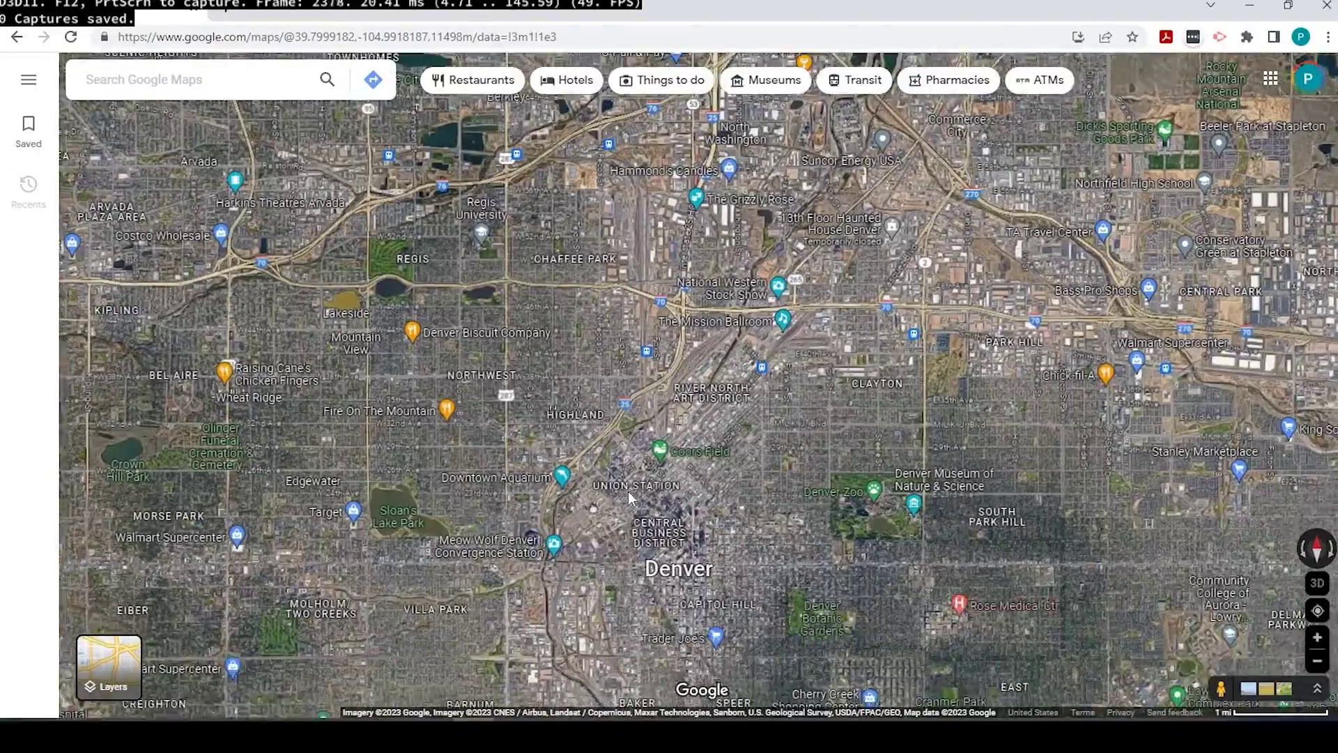
scroll(681, 454, up, 3)
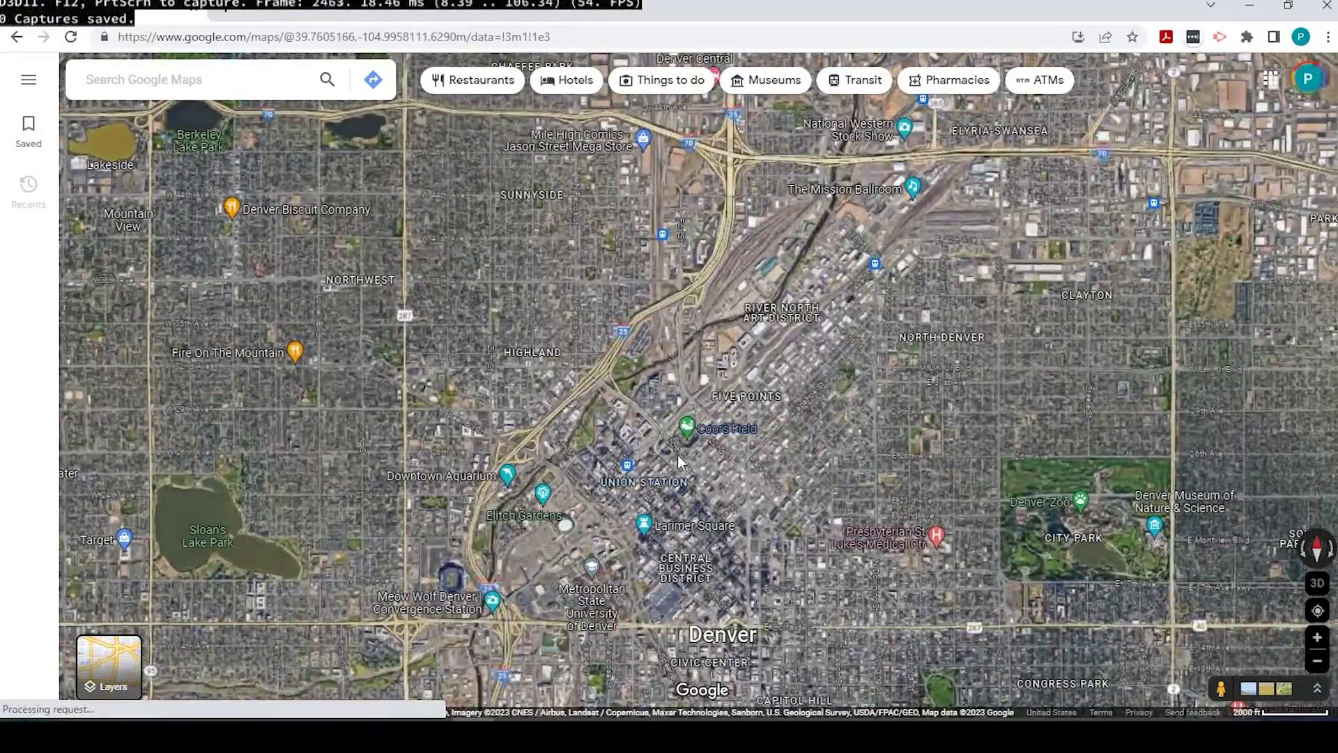
scroll(676, 455, up, 3)
scroll(676, 455, up, 5)
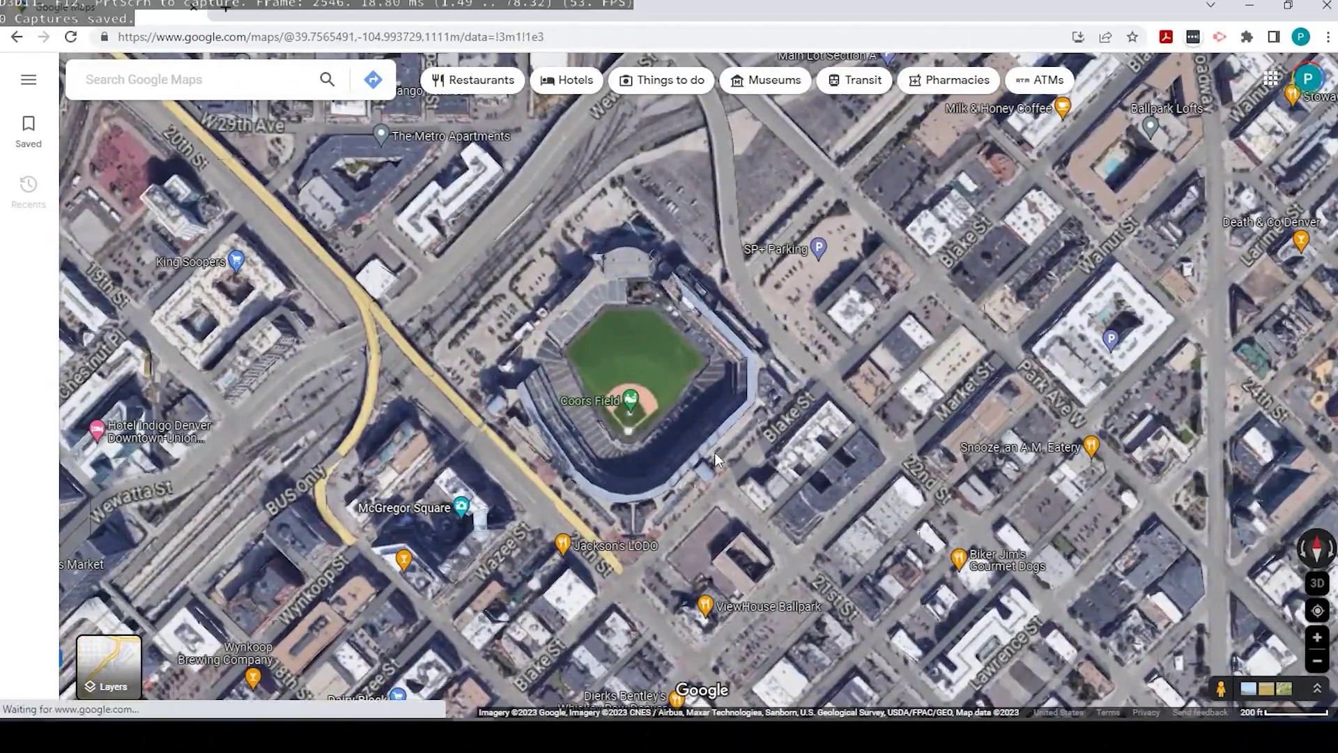
drag(736, 453, 738, 470)
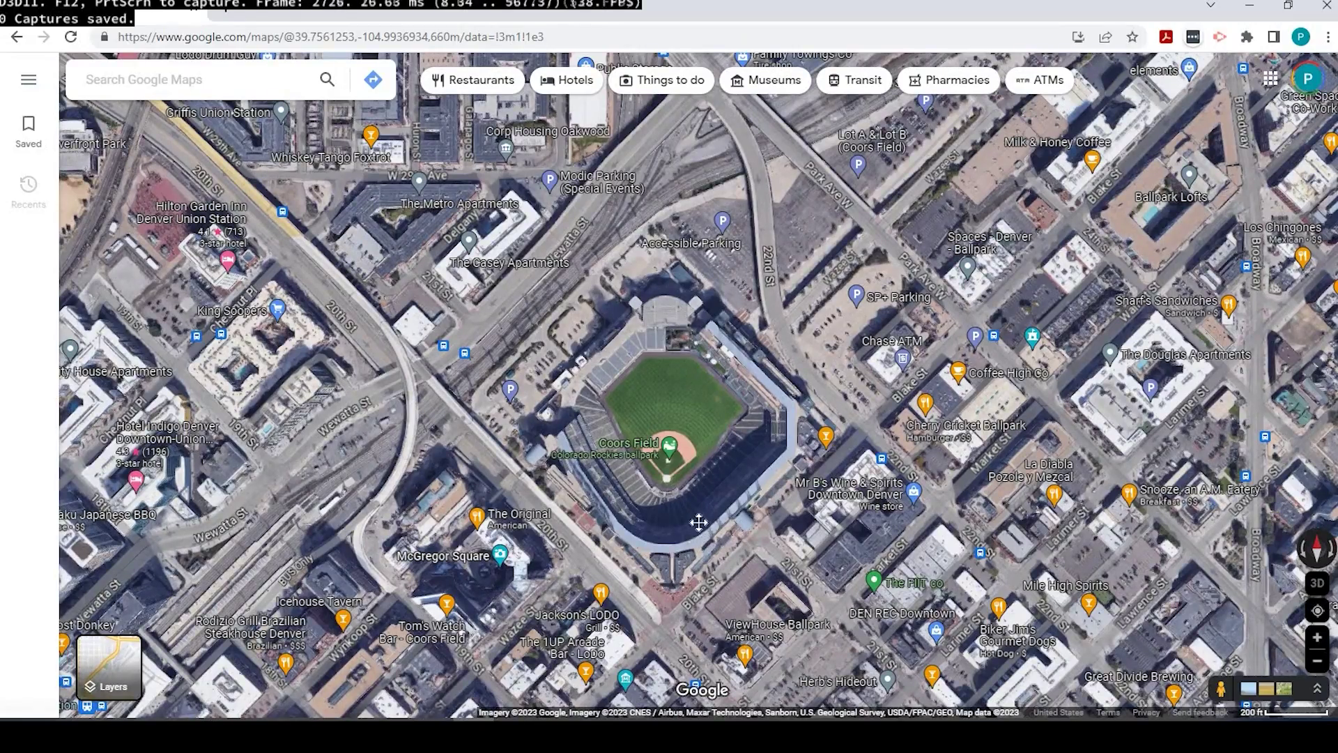
scroll(700, 524, up, 2)
drag(699, 467, 717, 433)
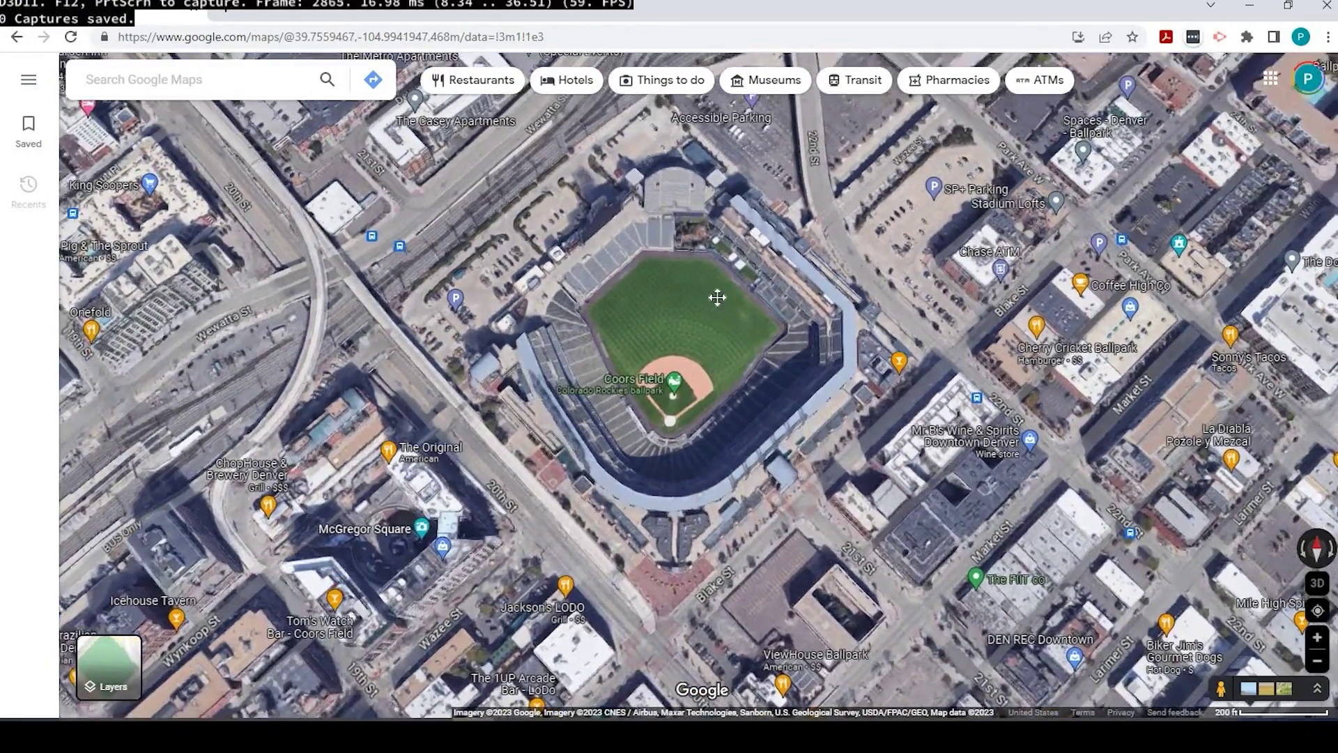
Step: Tilt the map into a 3D perspective and look at Coors Field from the Blake St and 21st St side
ctrl+drag(717, 298, 594, 442)
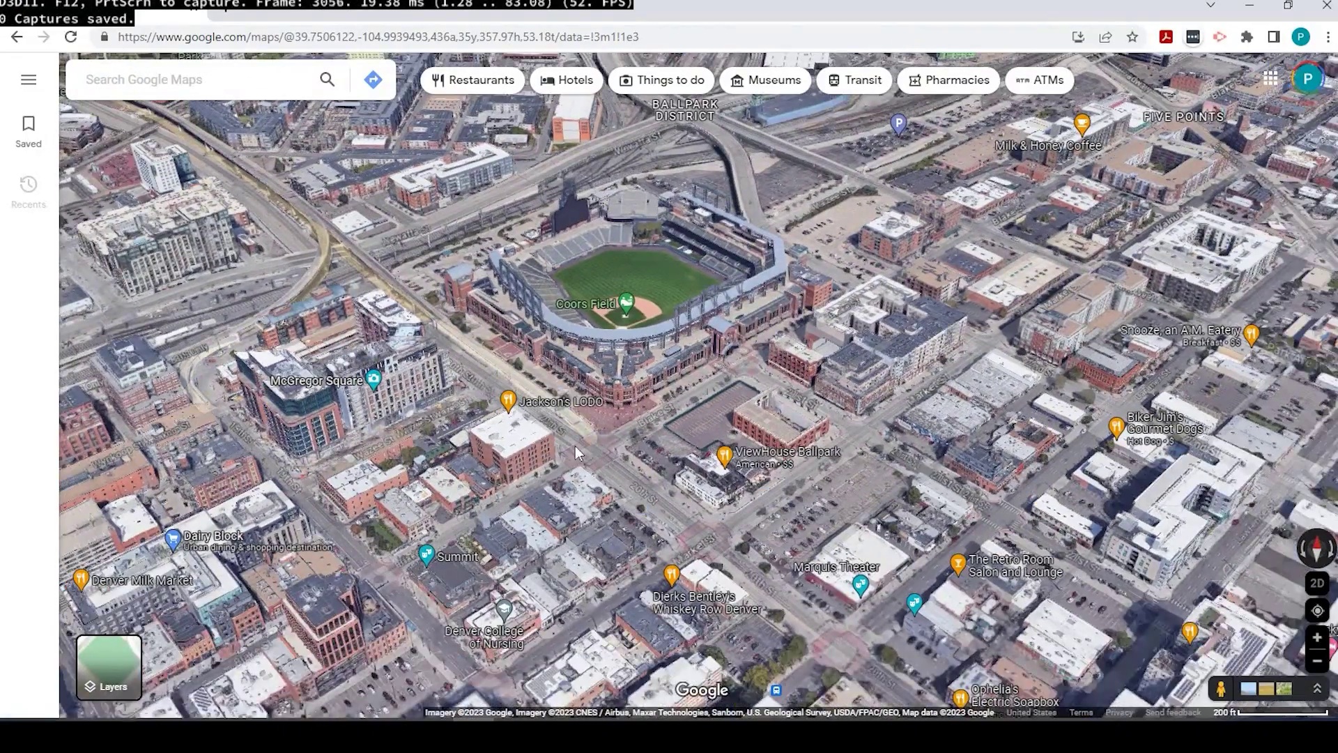
scroll(575, 446, up, 1)
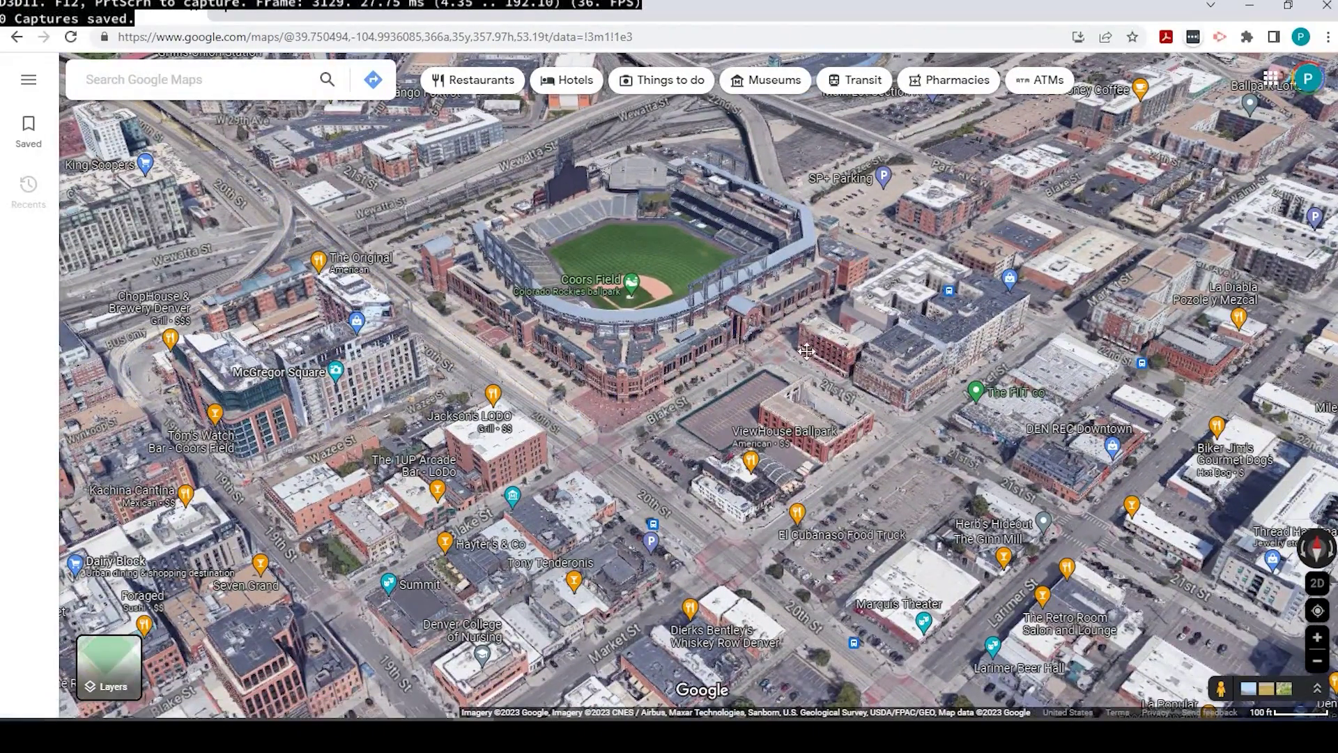
drag(756, 357, 850, 410)
scroll(851, 407, up, 3)
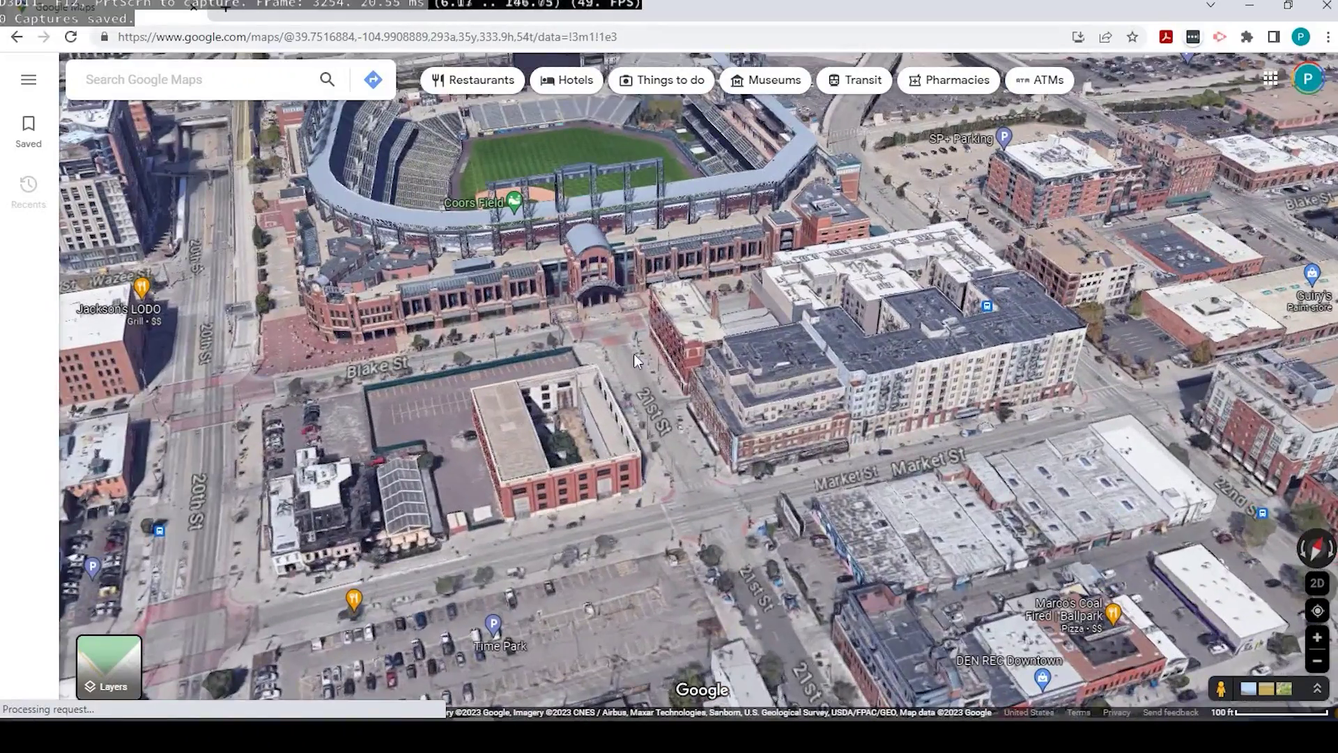
scroll(591, 437, up, 2)
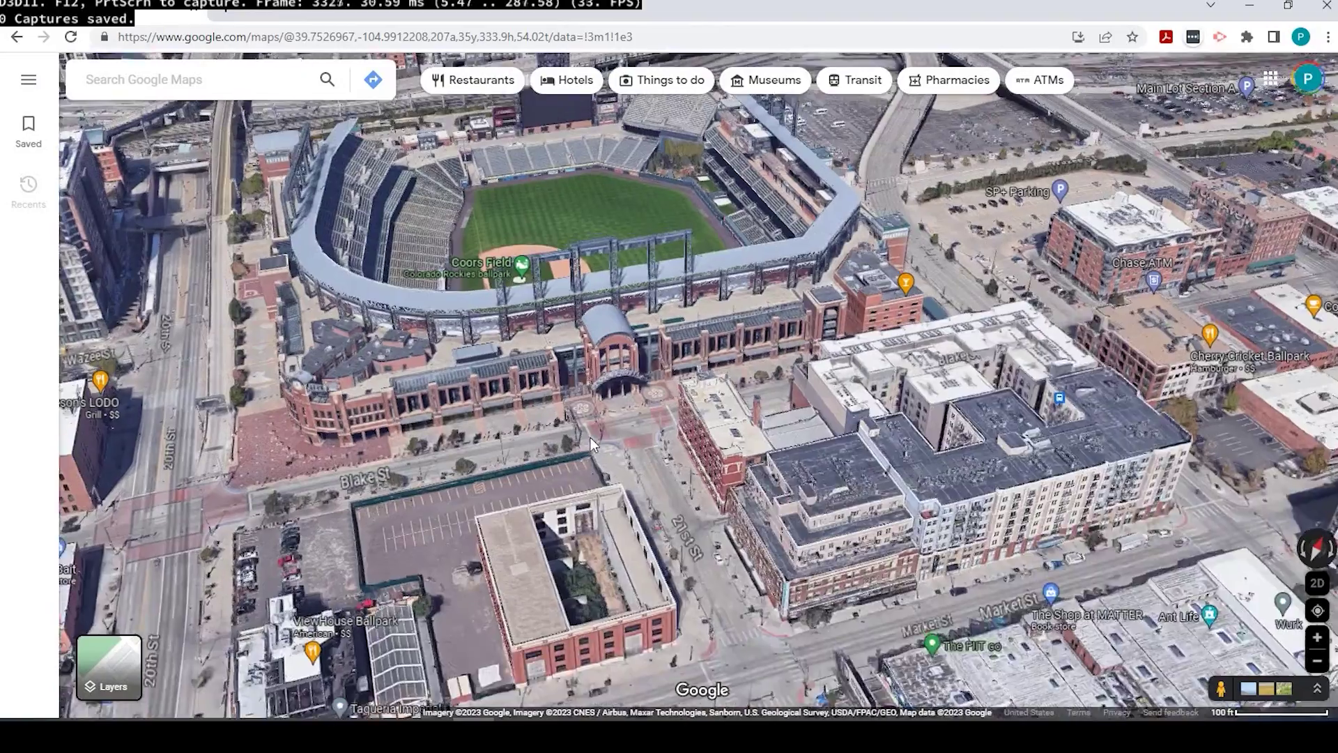
scroll(634, 439, down, 2)
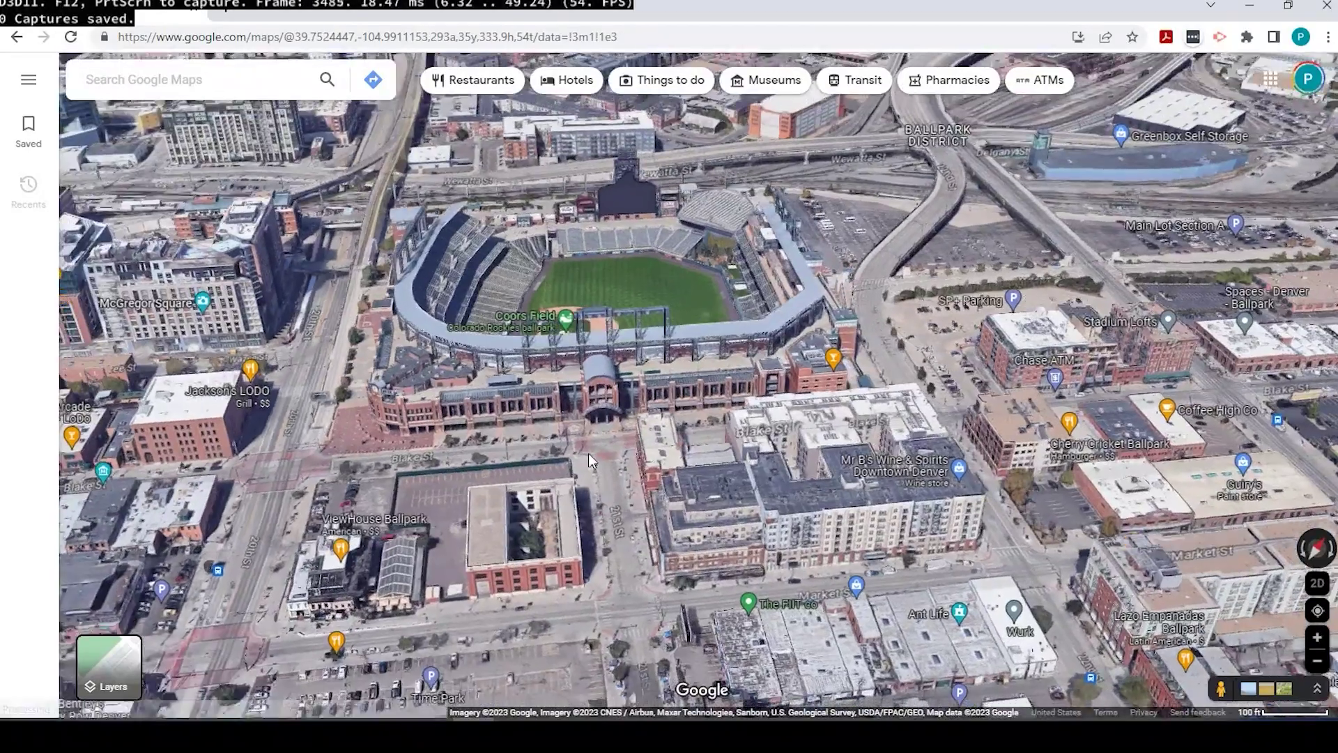
Step: Orbit around Coors Field to examine the 3D buildings and the parking lots on the 22nd St side
ctrl+drag(589, 455, 634, 488)
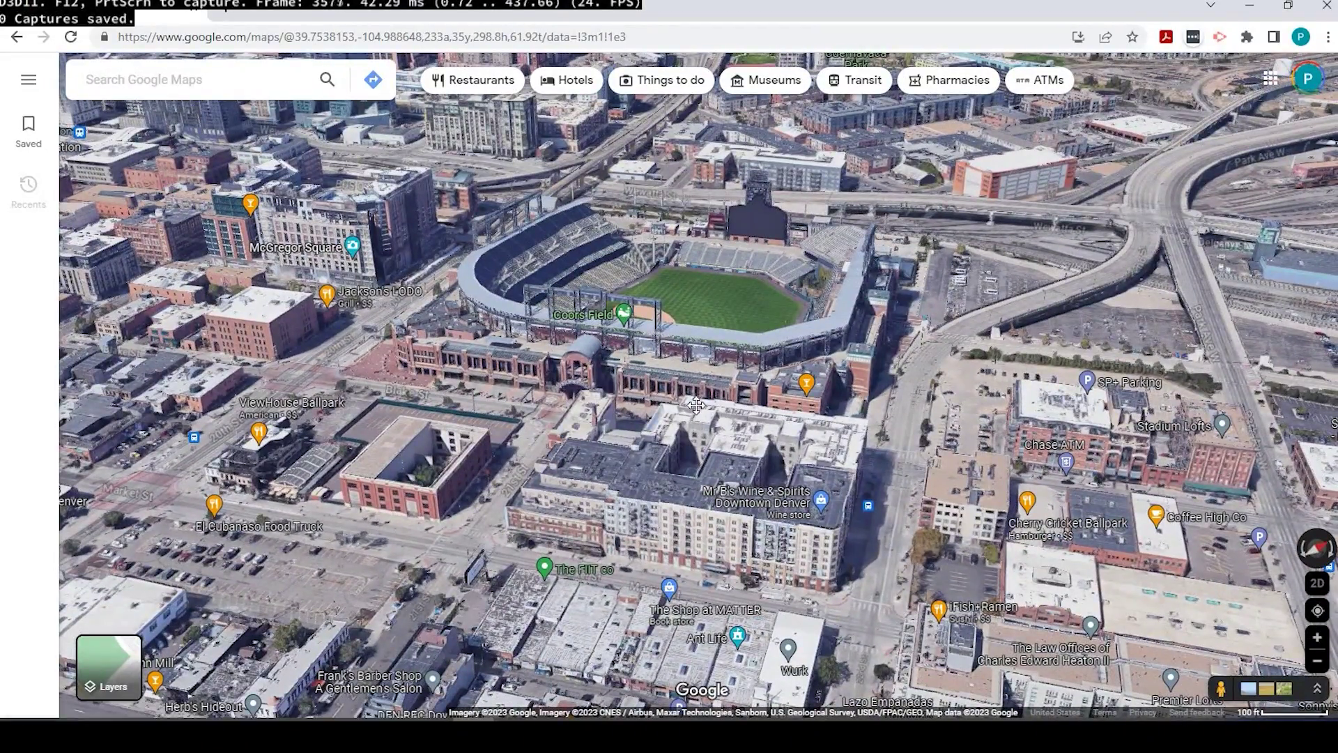
drag(801, 457, 785, 494)
scroll(822, 466, up, 1)
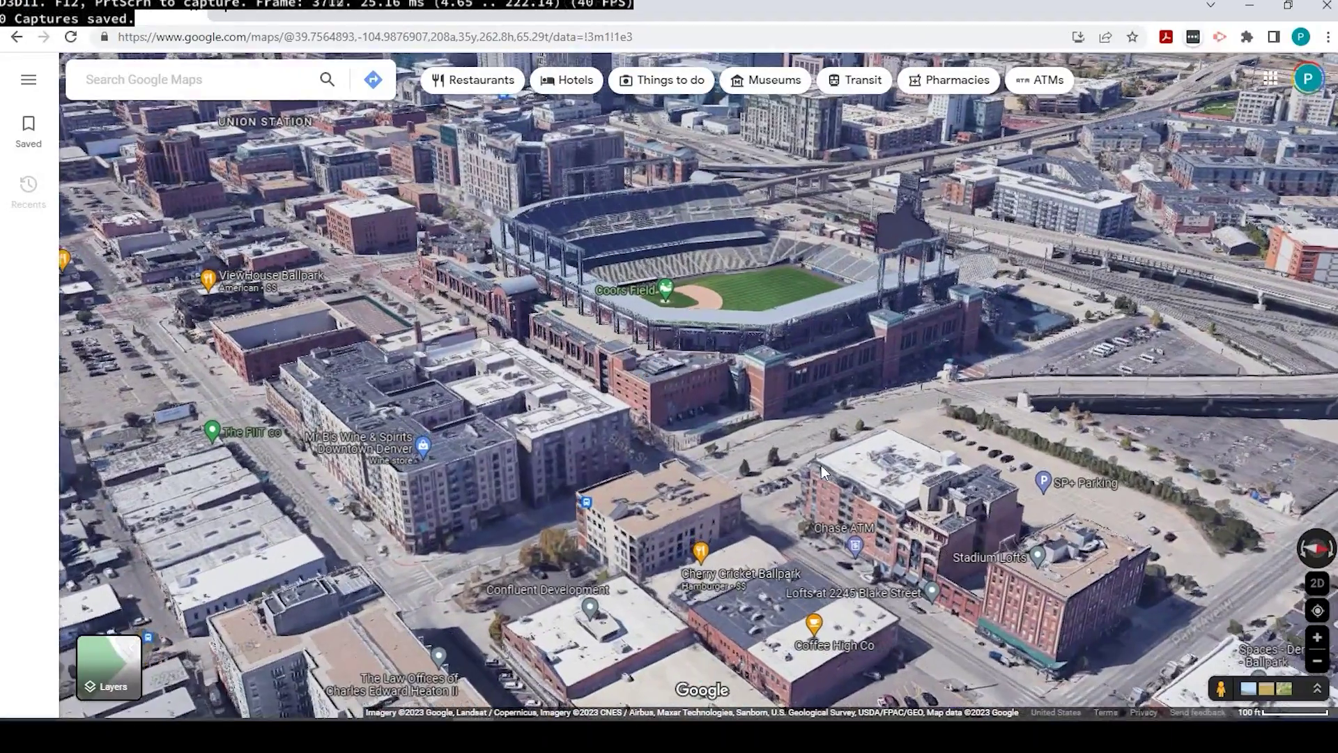
scroll(821, 411, up, 1)
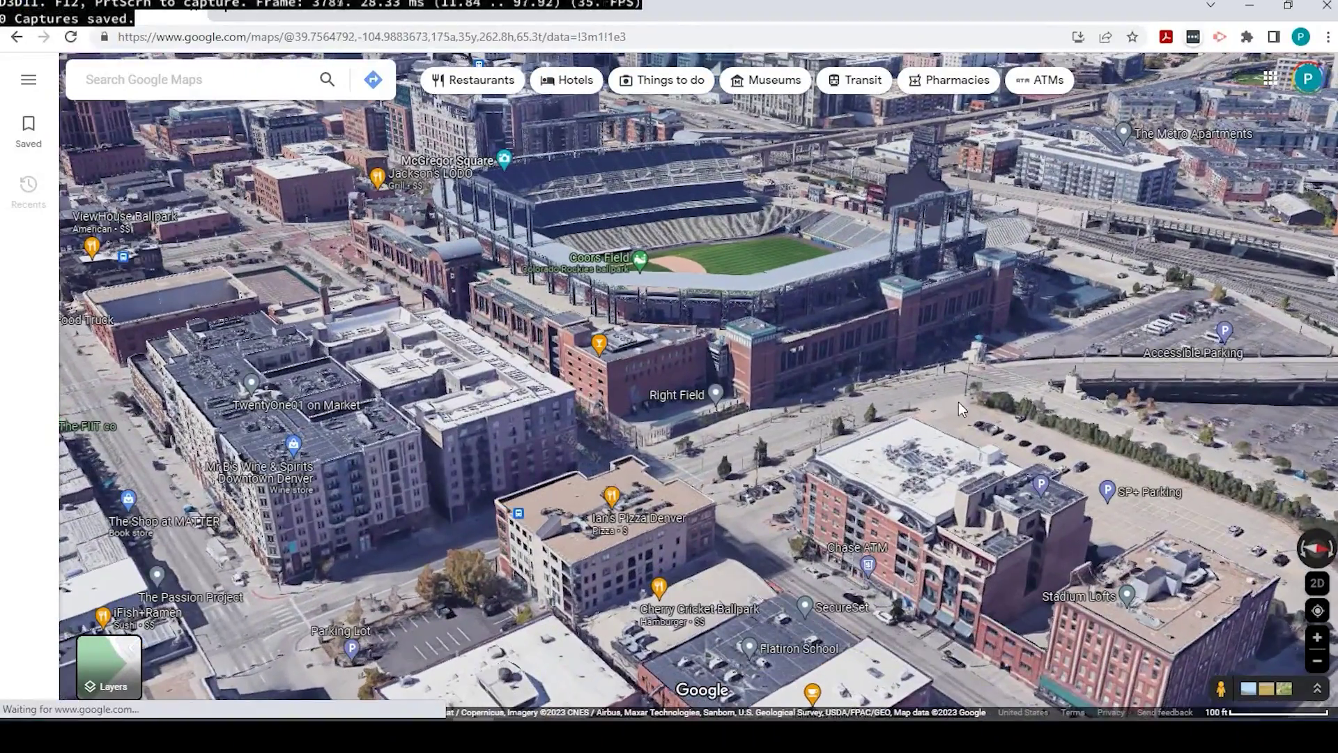
scroll(844, 418, down, 2)
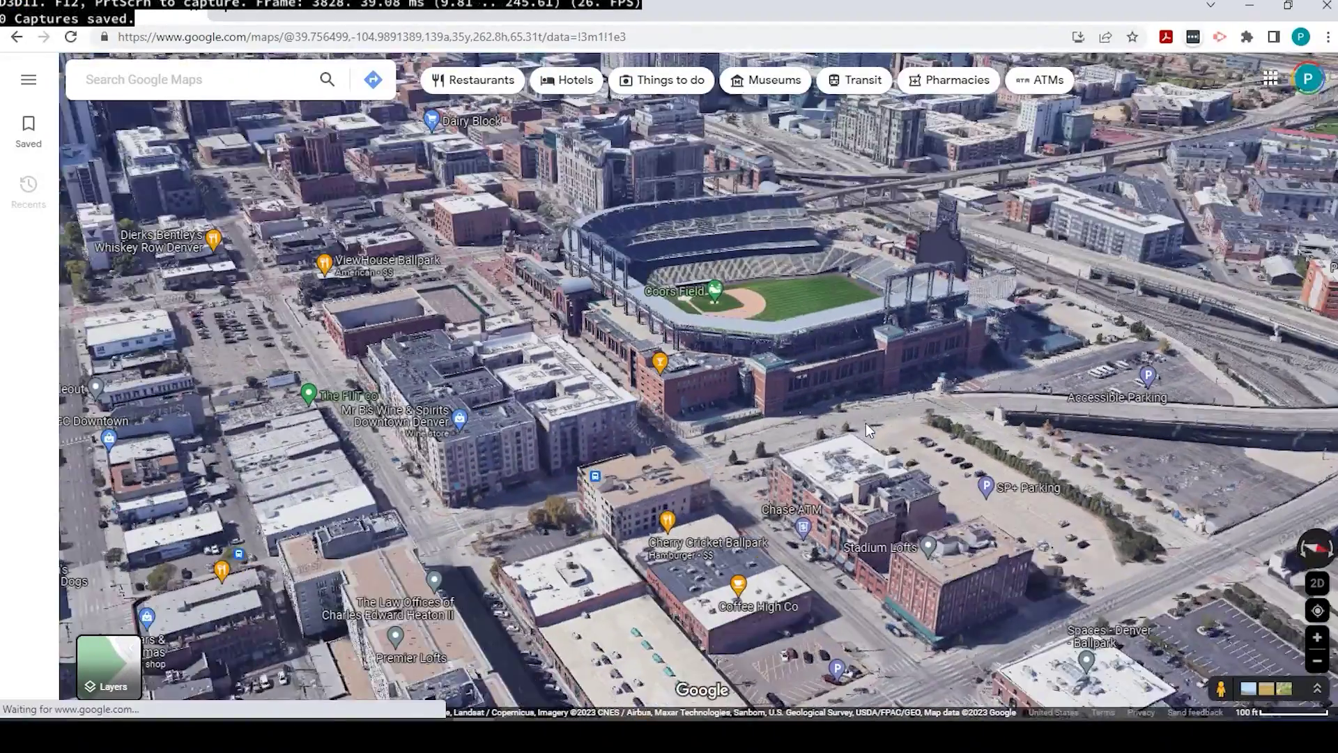
ctrl+drag(866, 424, 690, 387)
scroll(750, 434, down, 1)
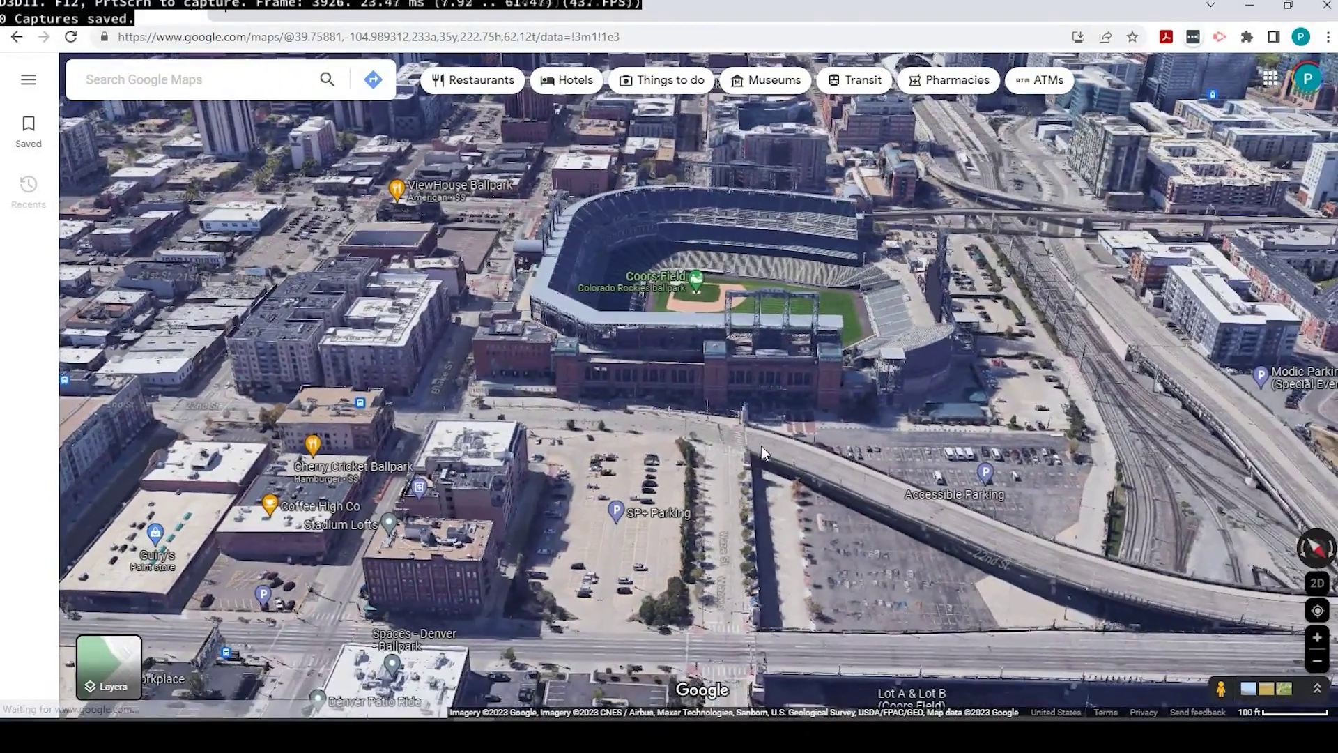
scroll(787, 446, down, 1)
scroll(902, 436, up, 2)
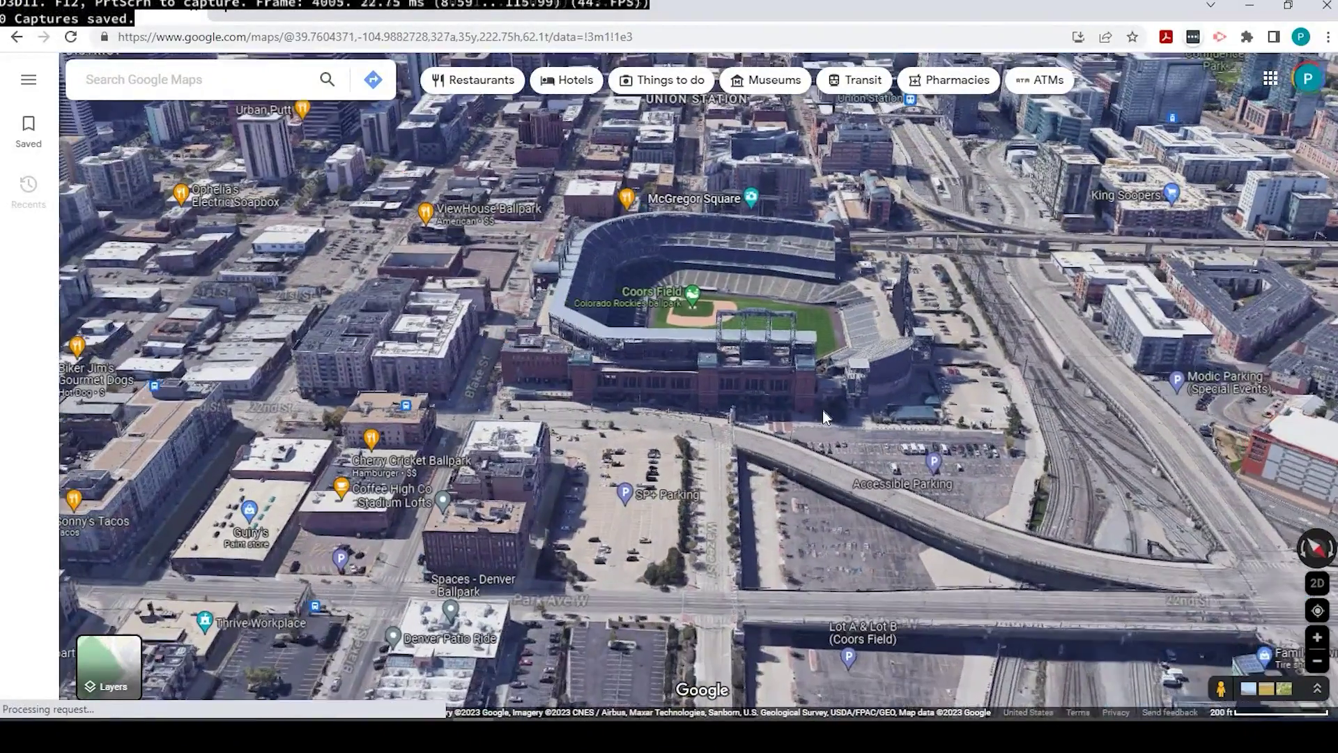
scroll(868, 411, up, 1)
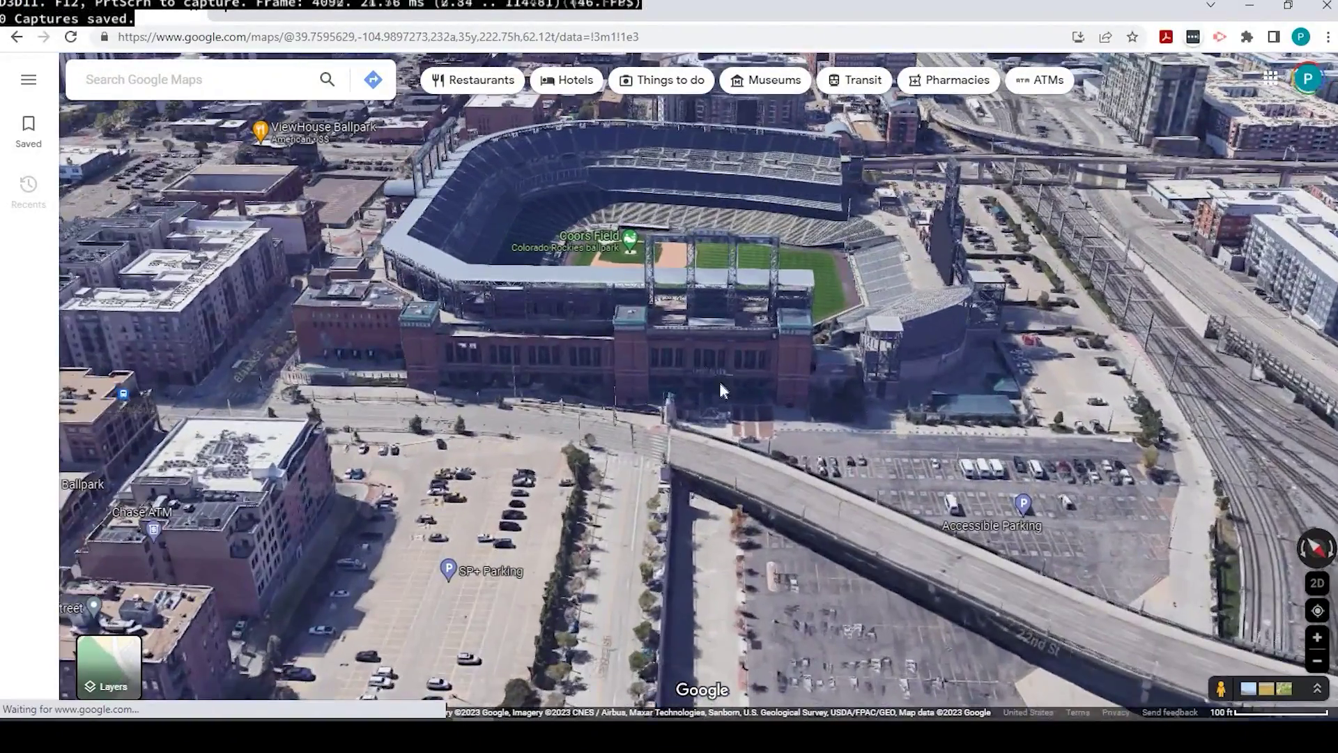
scroll(823, 432, up, 2)
Step: Circle the rest of Coors Field and examine the 3D models up close around the 20th and Blake corner
ctrl+drag(821, 428, 1024, 431)
scroll(906, 432, down, 2)
ctrl+drag(837, 432, 1001, 436)
scroll(1001, 438, up, 2)
drag(914, 403, 788, 300)
ctrl+drag(739, 355, 690, 401)
ctrl+drag(704, 404, 880, 405)
drag(880, 411, 628, 349)
ctrl+drag(746, 387, 839, 466)
scroll(836, 389, up, 3)
drag(759, 412, 763, 451)
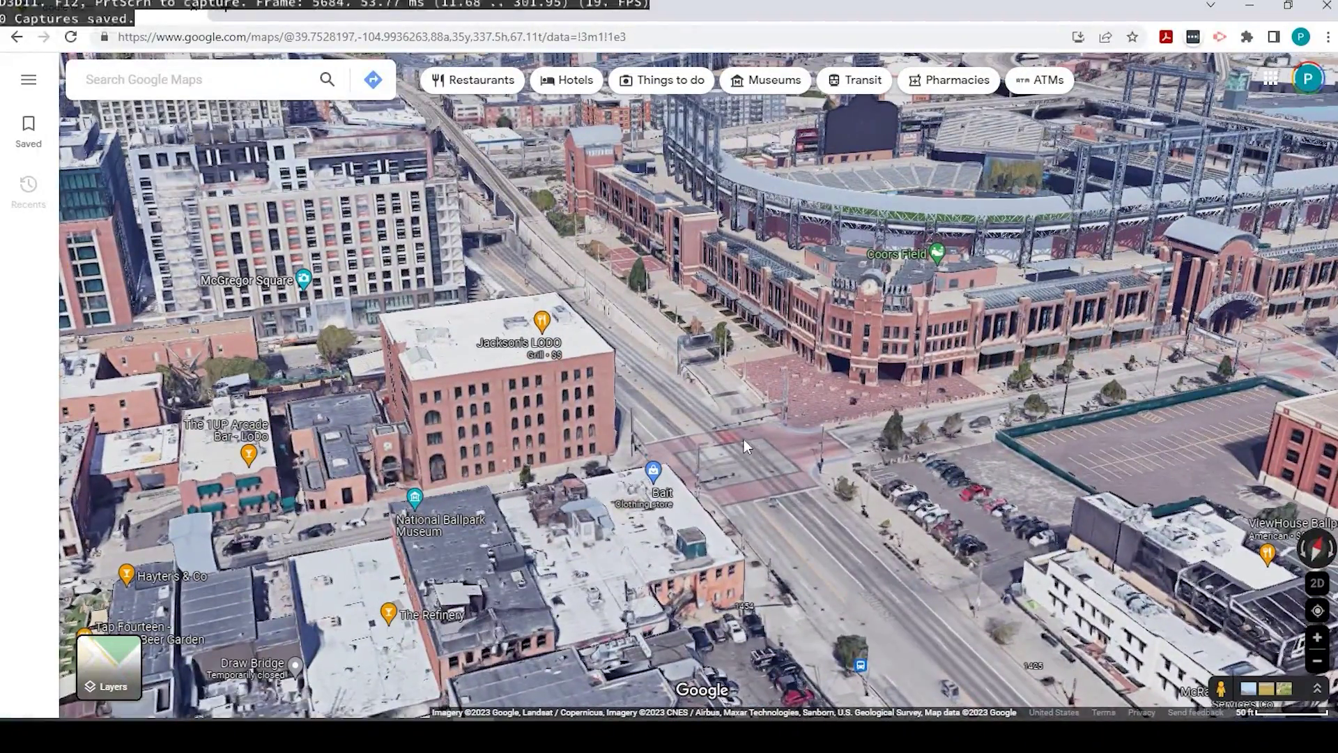
drag(726, 394, 803, 426)
ctrl+drag(793, 375, 789, 467)
ctrl+drag(563, 466, 631, 460)
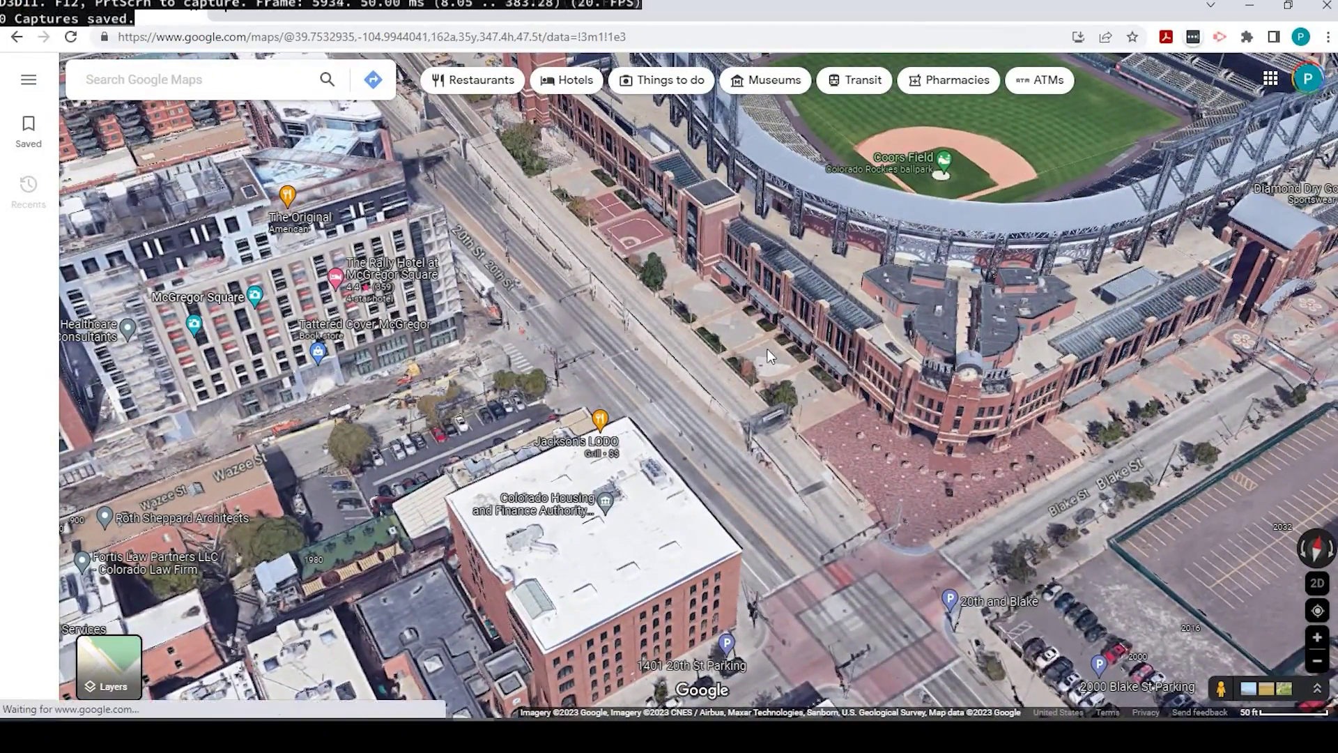
Step: Frame the whole of Coors Field and its surrounding streets in the angled 3D view for the capture
scroll(770, 357, up, 2)
scroll(792, 433, down, 2)
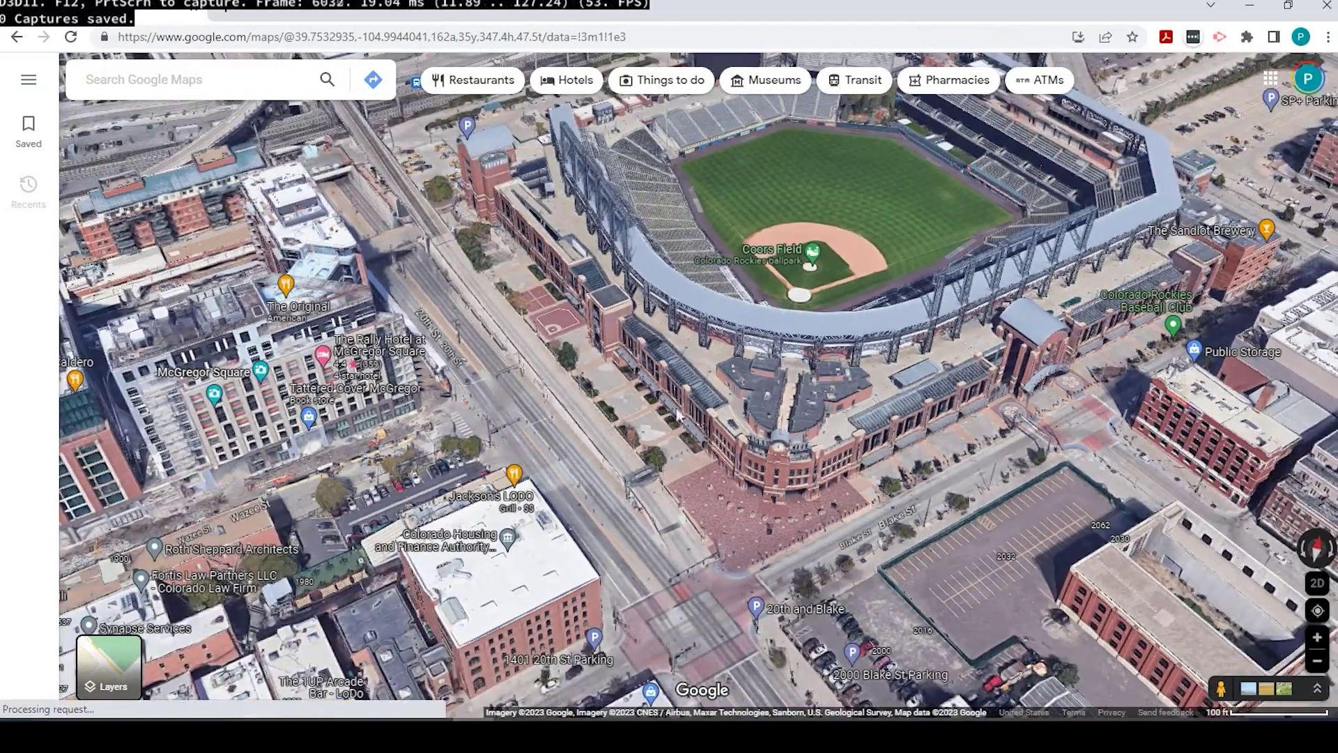
drag(680, 417, 792, 431)
mouse_move(736, 483)
mouse_down()
mouse_move(732, 502)
mouse_move(752, 441)
mouse_move(870, 430)
mouse_move(776, 449)
mouse_move(751, 425)
mouse_move(729, 455)
mouse_move(690, 457)
mouse_move(727, 461)
mouse_up()
scroll(762, 453, down, 1)
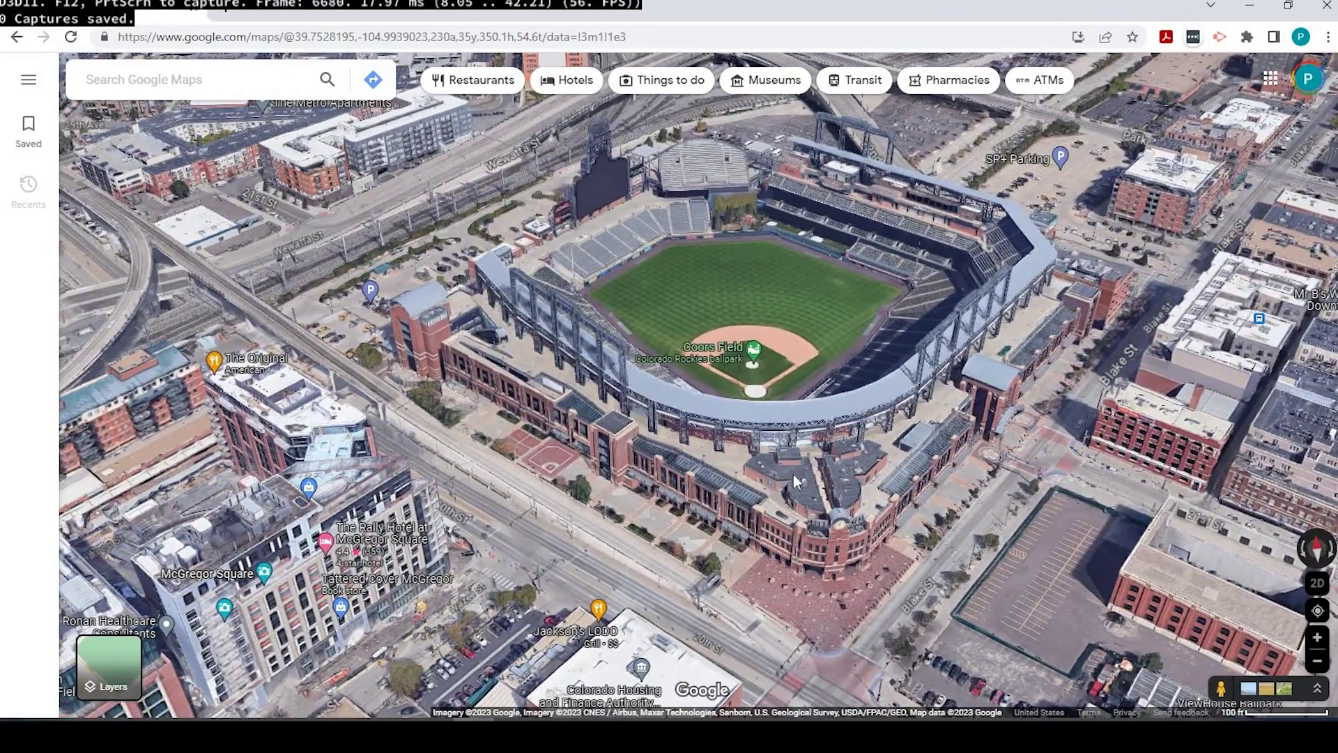
drag(778, 463, 725, 455)
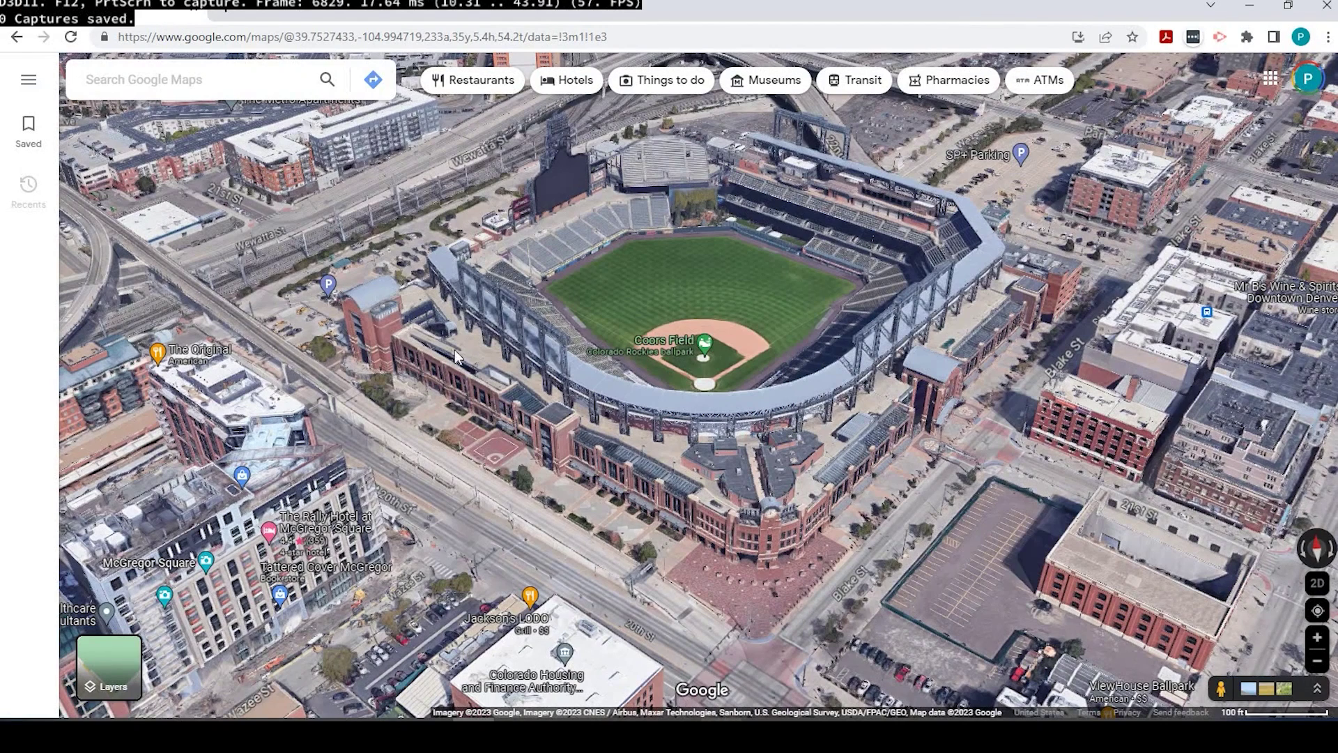
Step: Switch to RenderDoc, capture one frame of Chrome immediately, and move the Google Maps view to trigger it before returning to RenderDoc
key(alt+Tab)
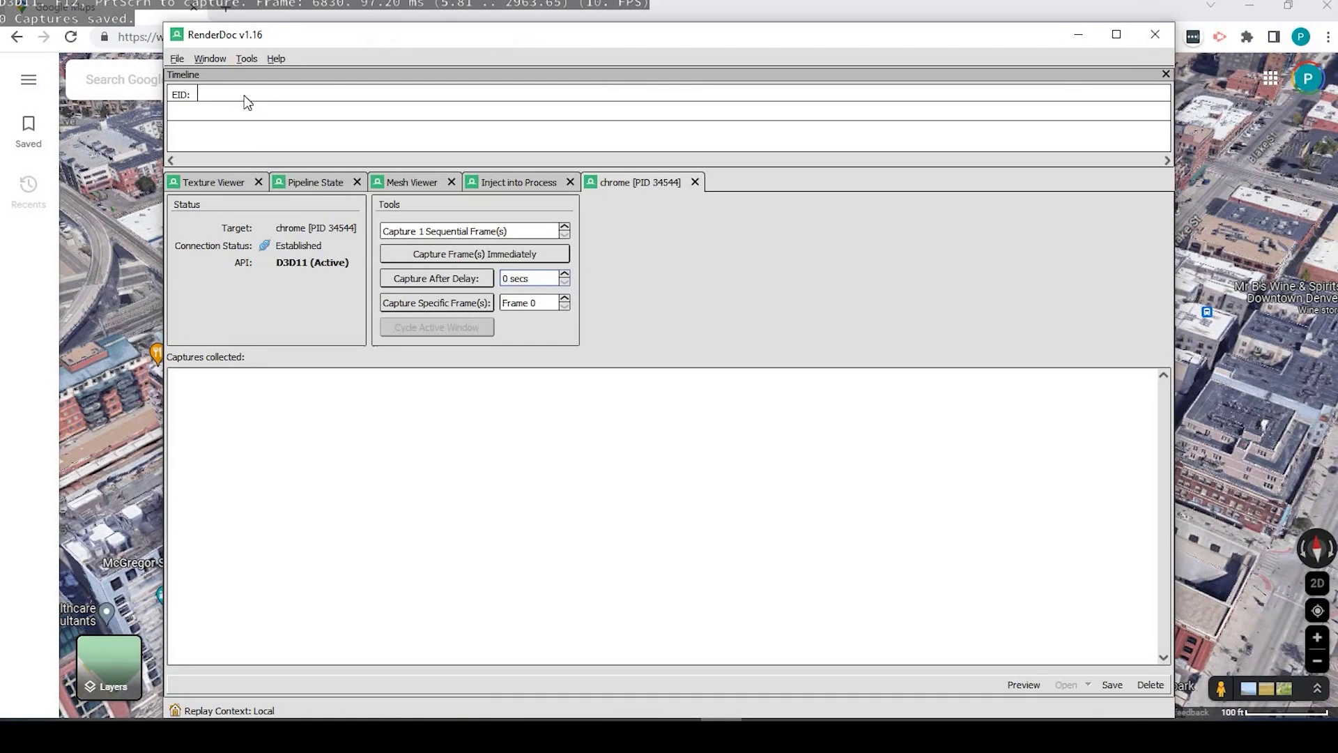
click(495, 253)
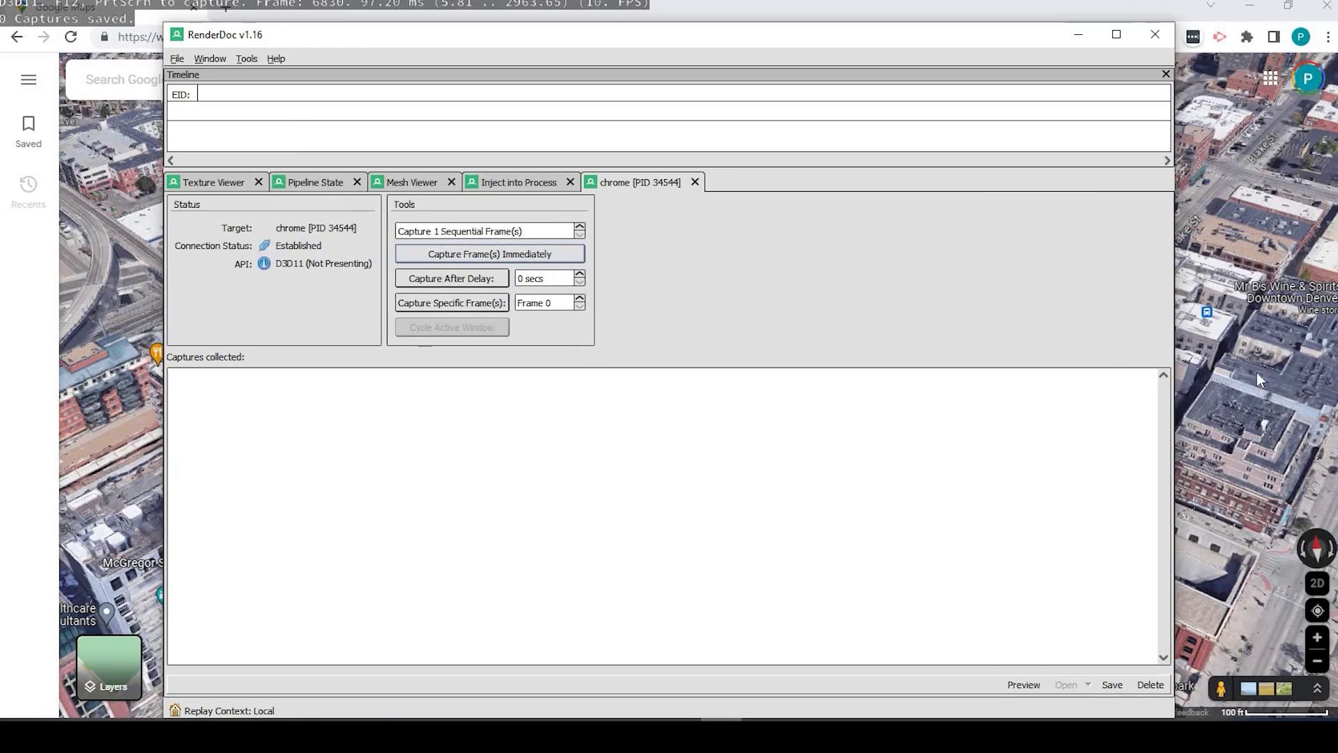
drag(1230, 370, 1188, 353)
key(alt+Tab)
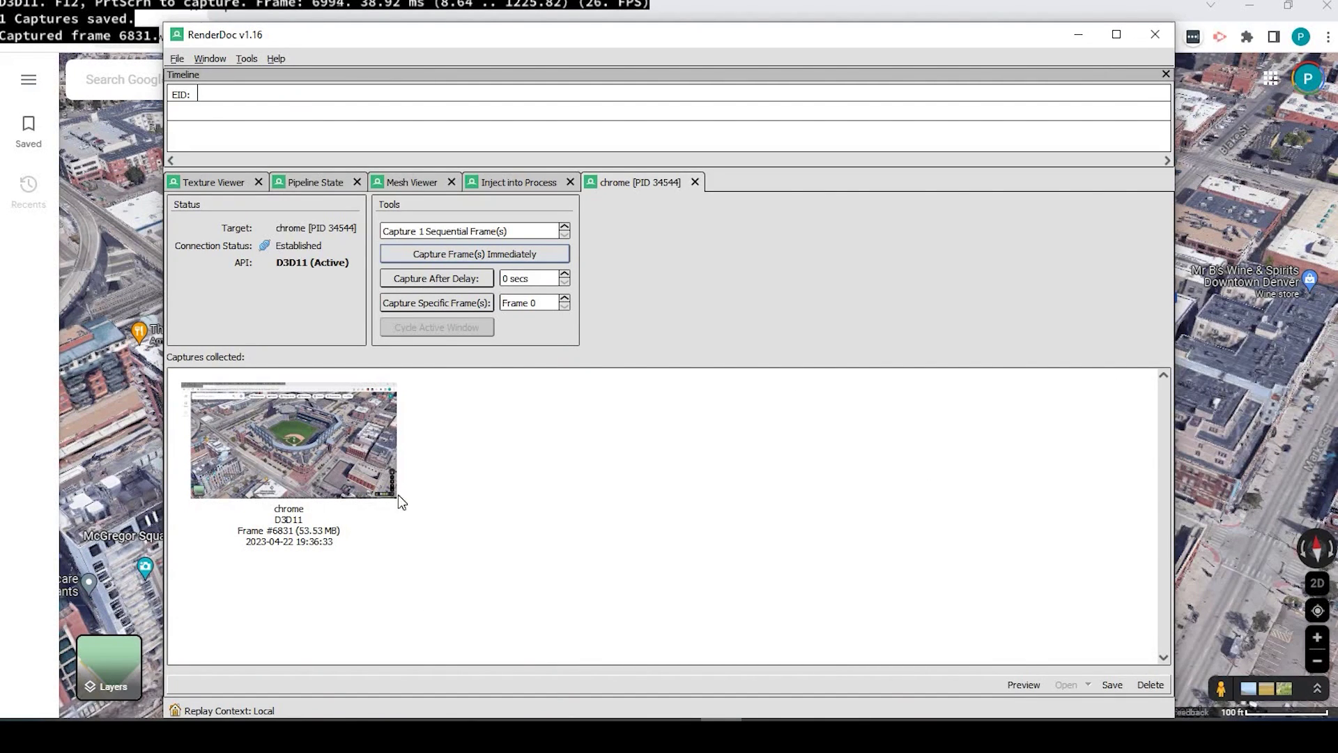
Step: Open the collected Chrome frame capture and save it as image.rdc in the Blender Google folder
click(331, 453)
double_click(329, 446)
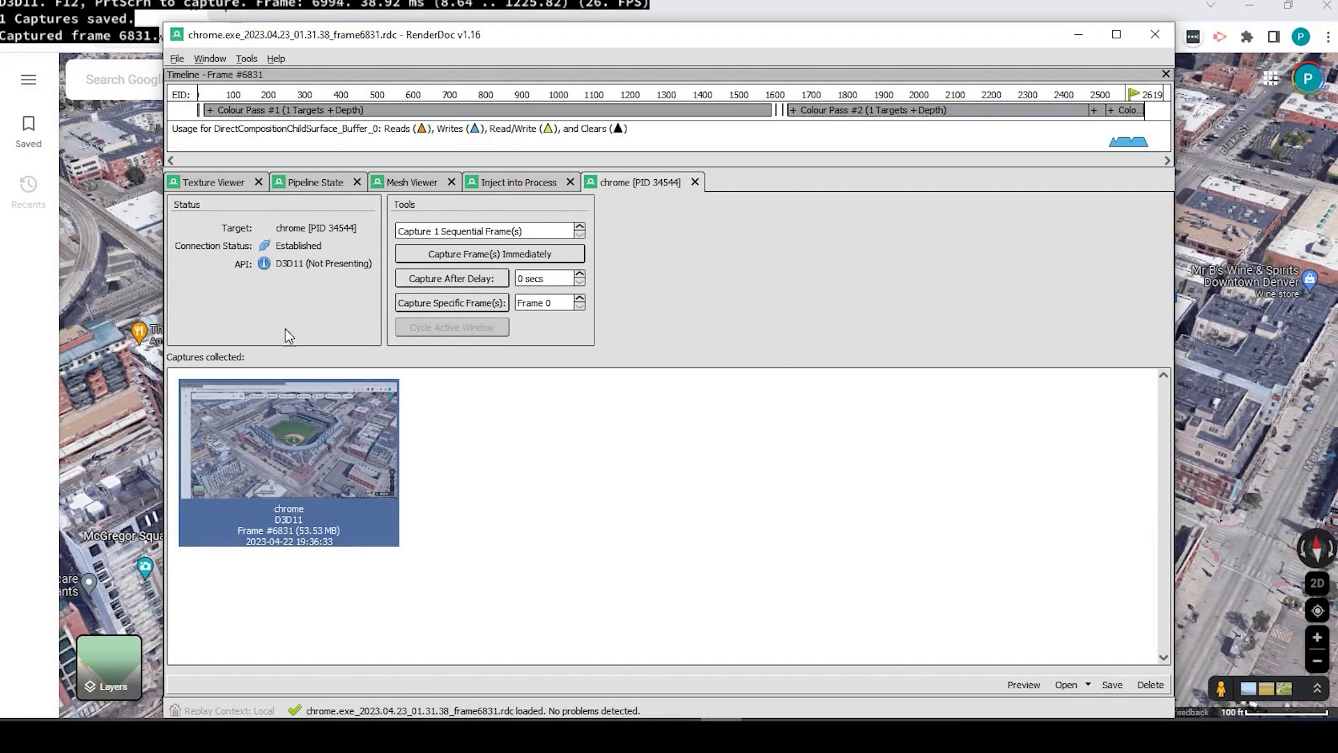
click(178, 59)
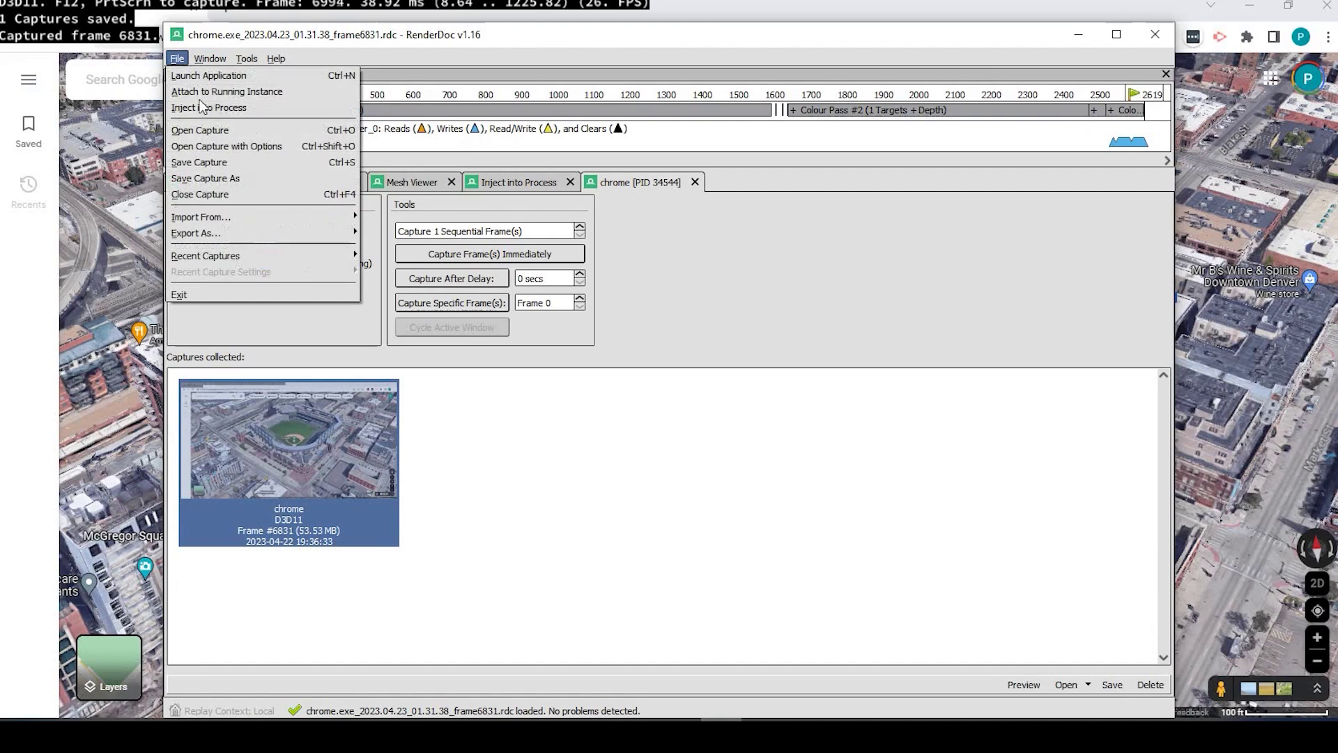
click(242, 180)
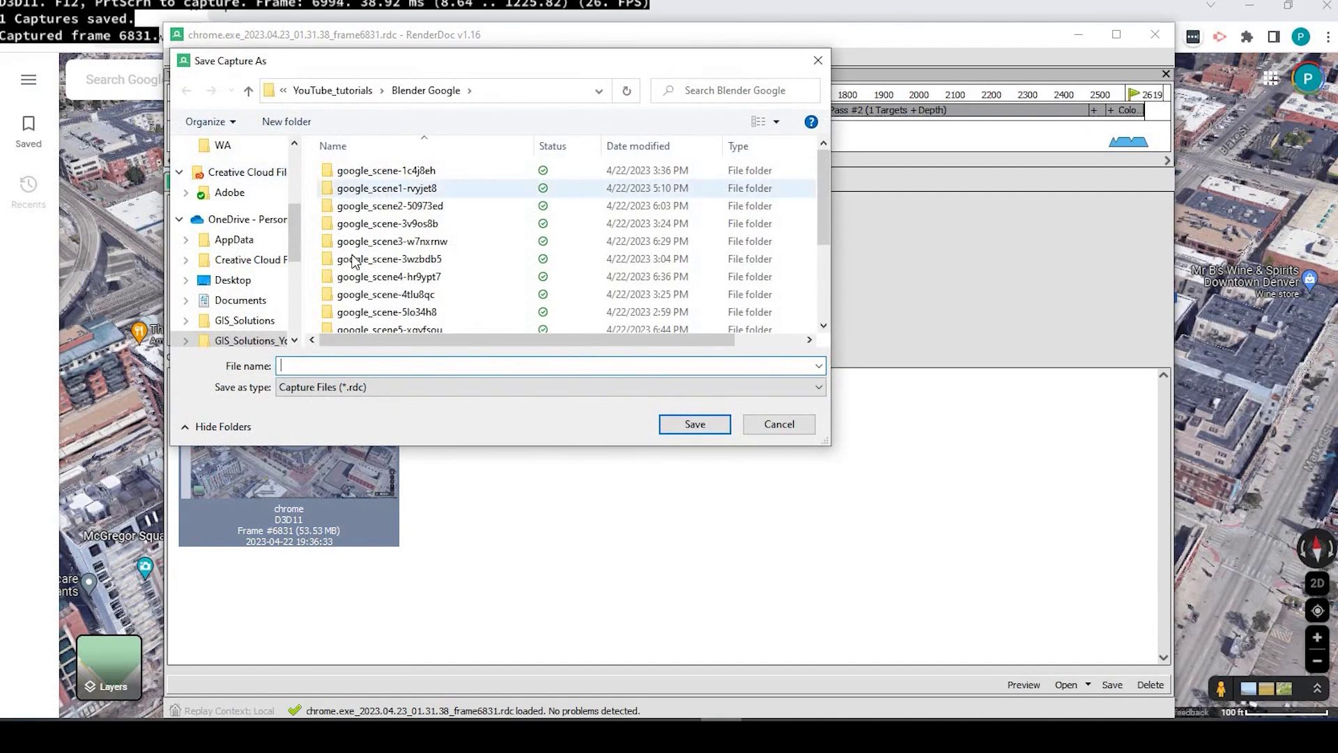
scroll(352, 244, down, 3)
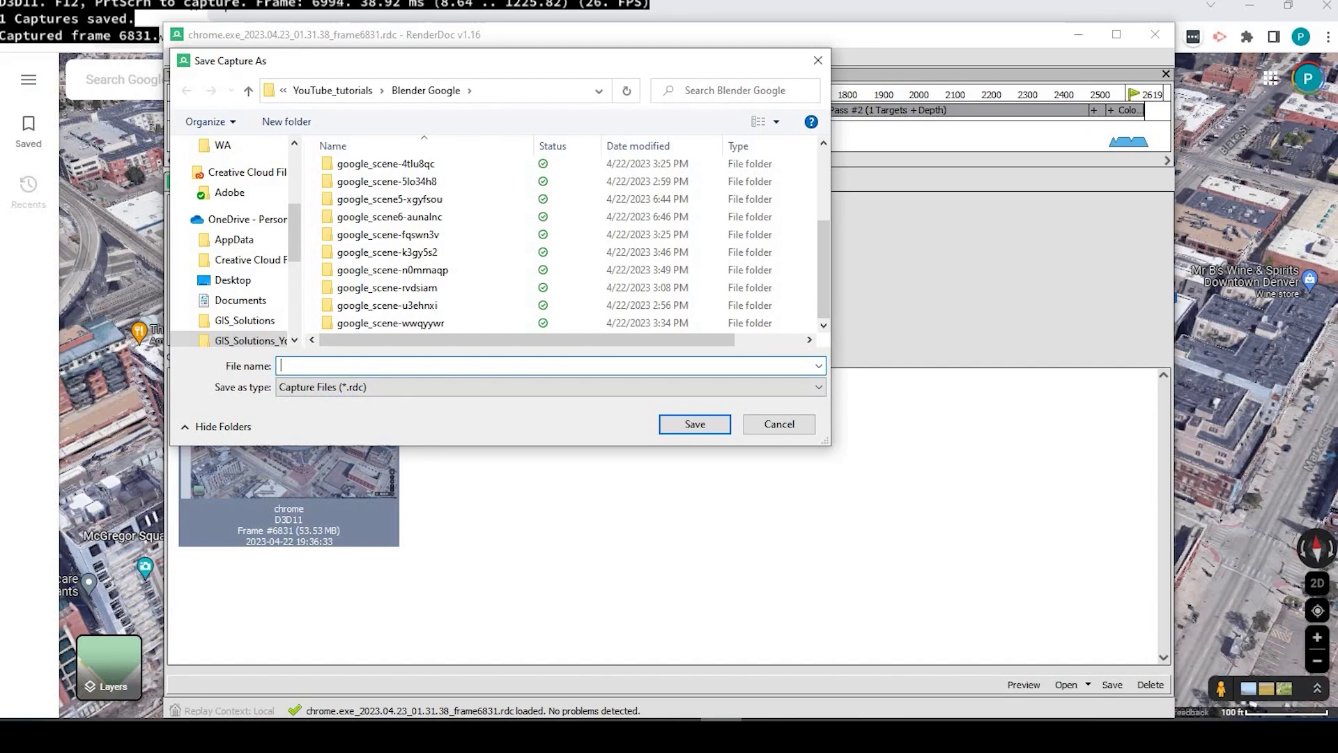
text(image)
click(695, 424)
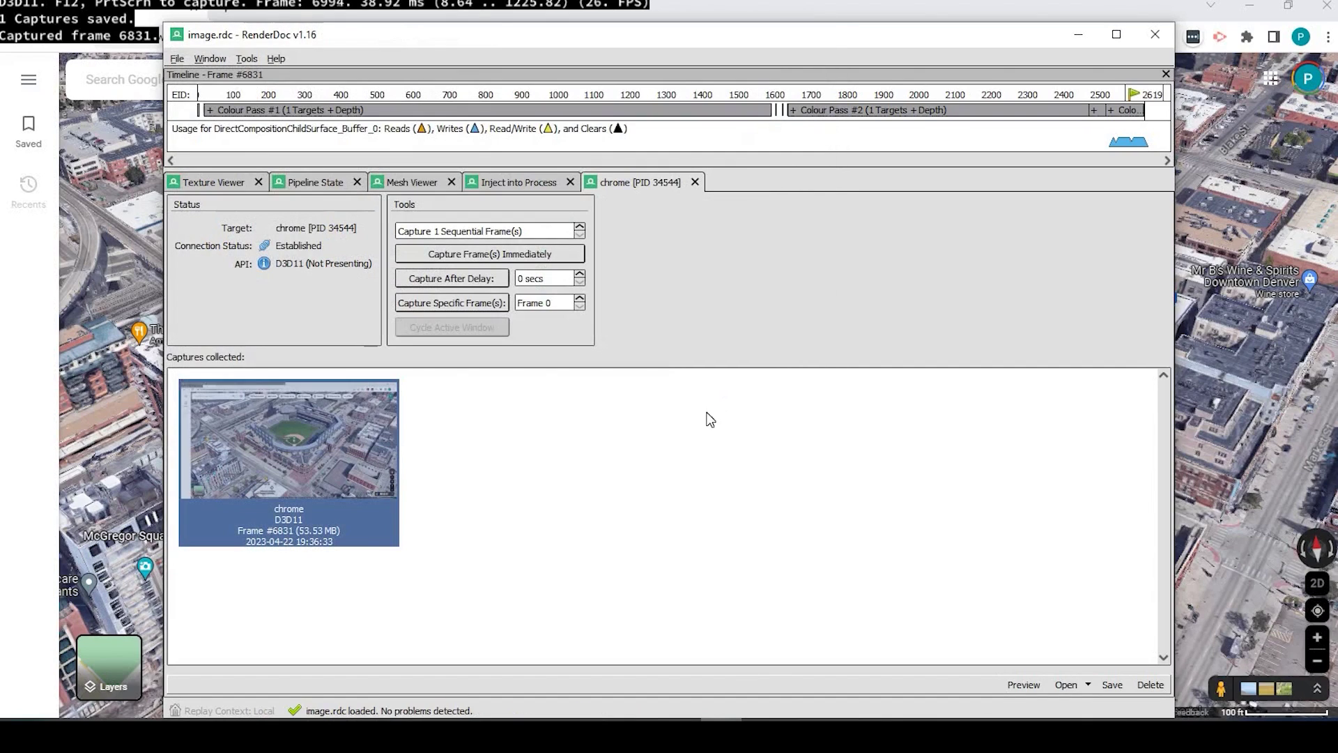
Step: Switch from RenderDoc to Blender and delete the default cube from the scene
click(1079, 34)
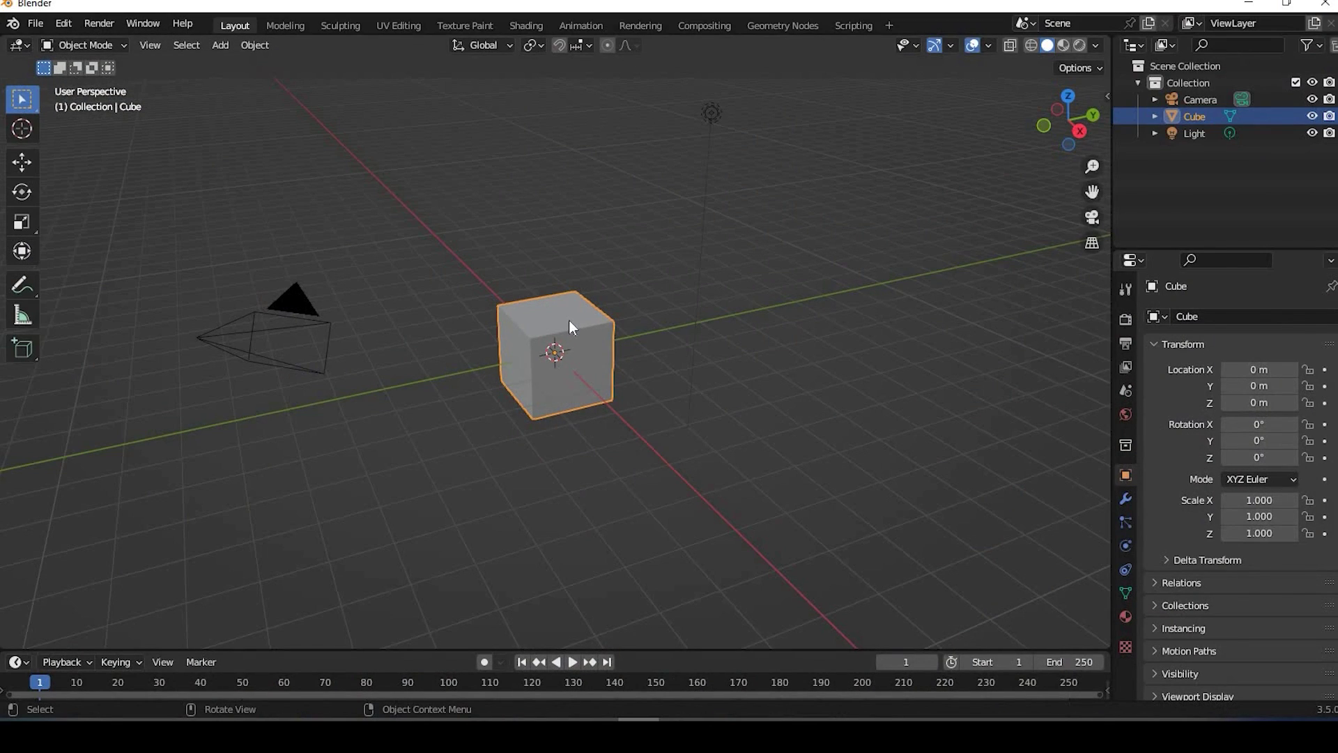
key(Delete)
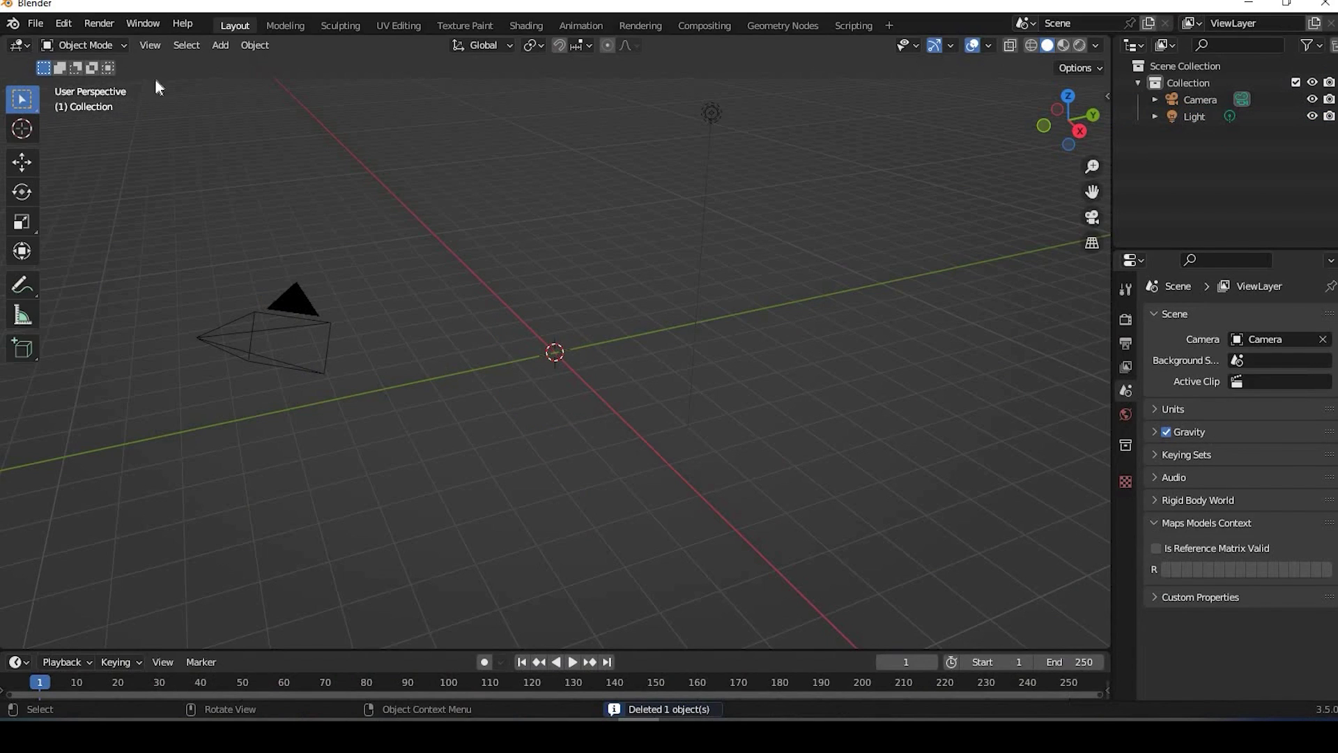
Step: Search the add-ons in the Blender preferences for "map" to check whether Maps Models Importer is enabled, and close the preferences
click(33, 24)
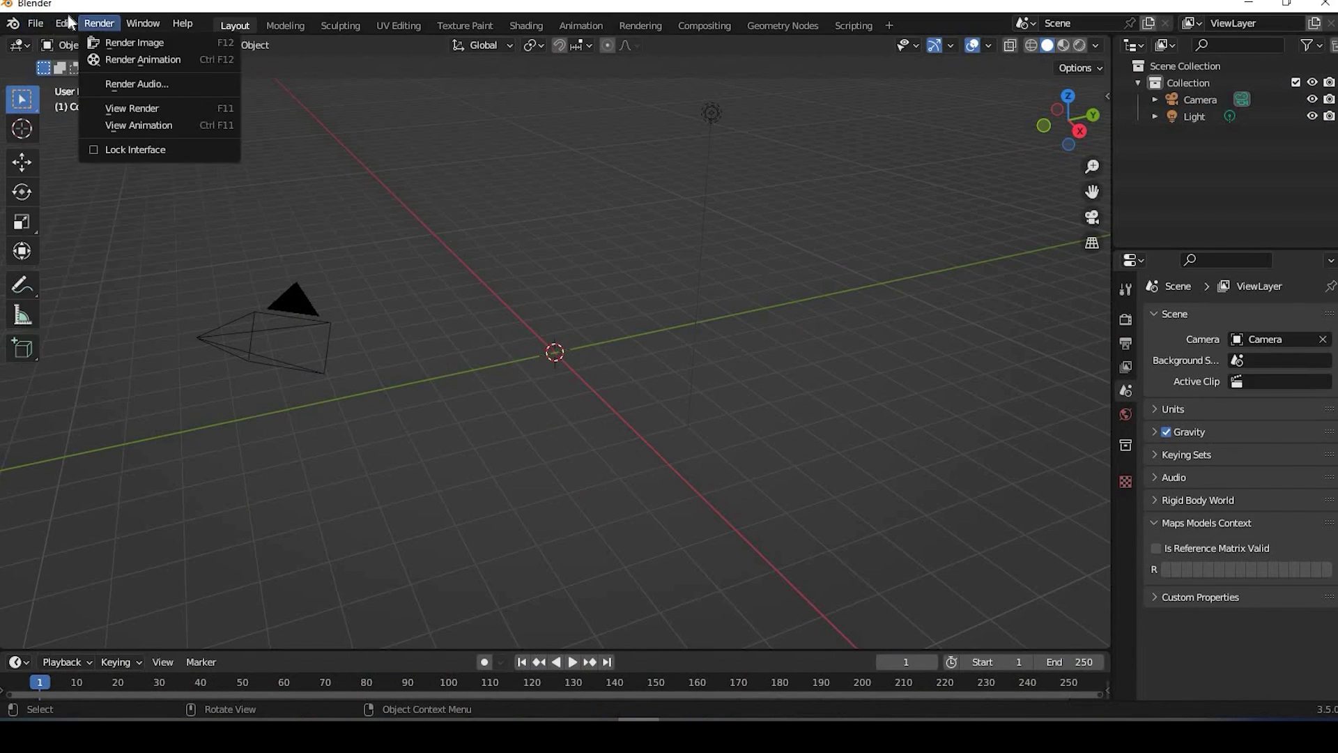
mouse_move(71, 25)
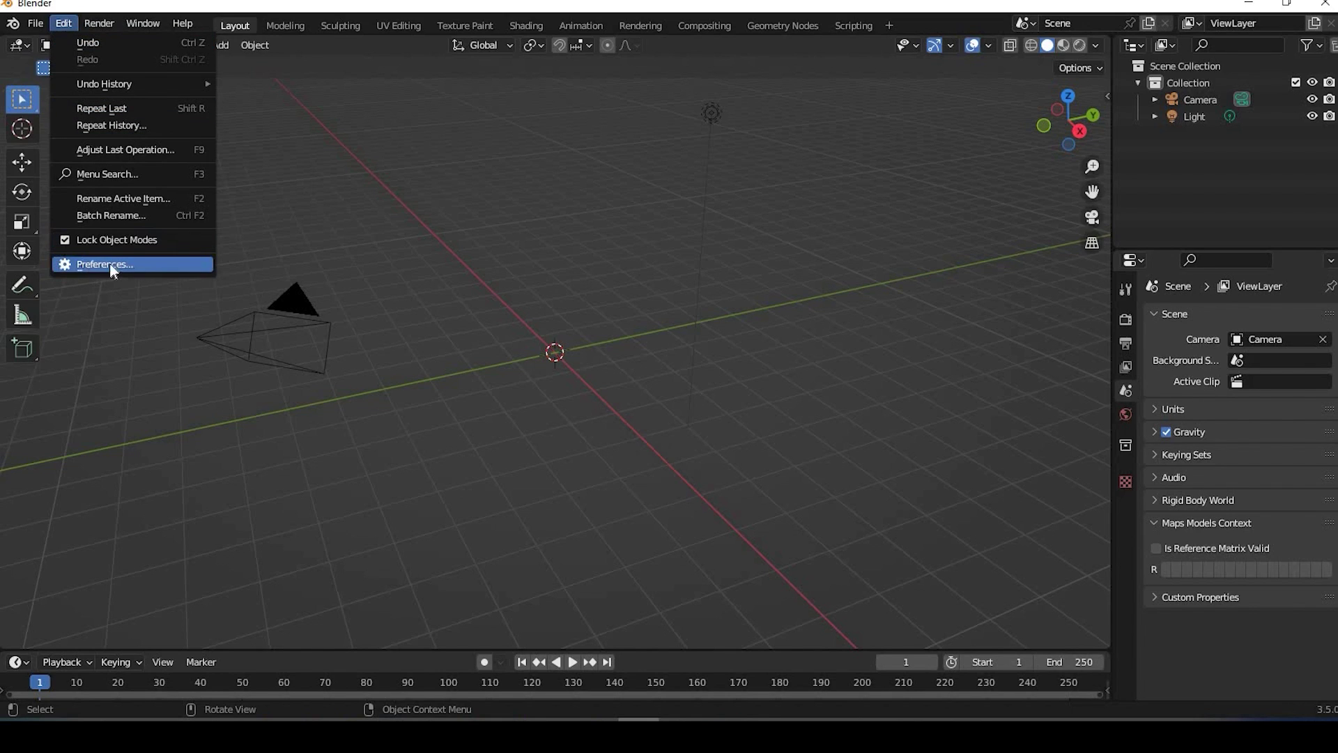
click(188, 274)
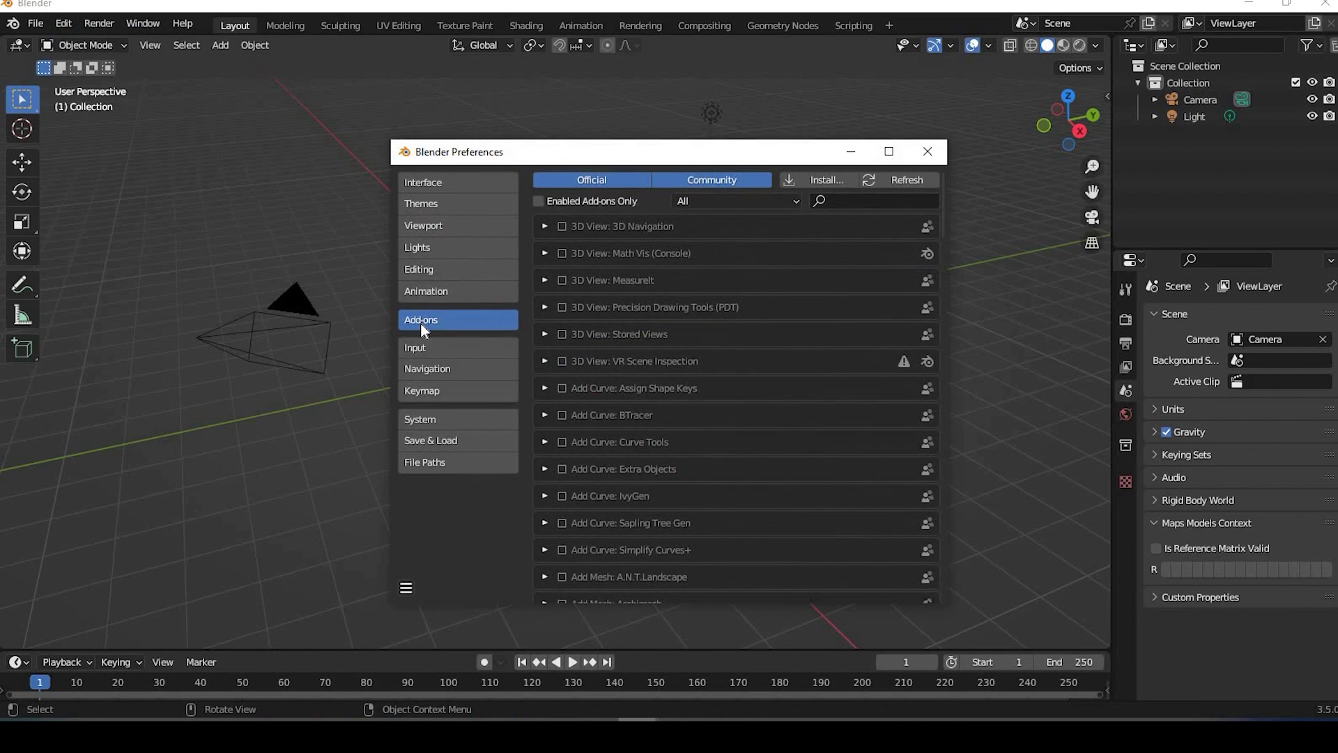
click(850, 202)
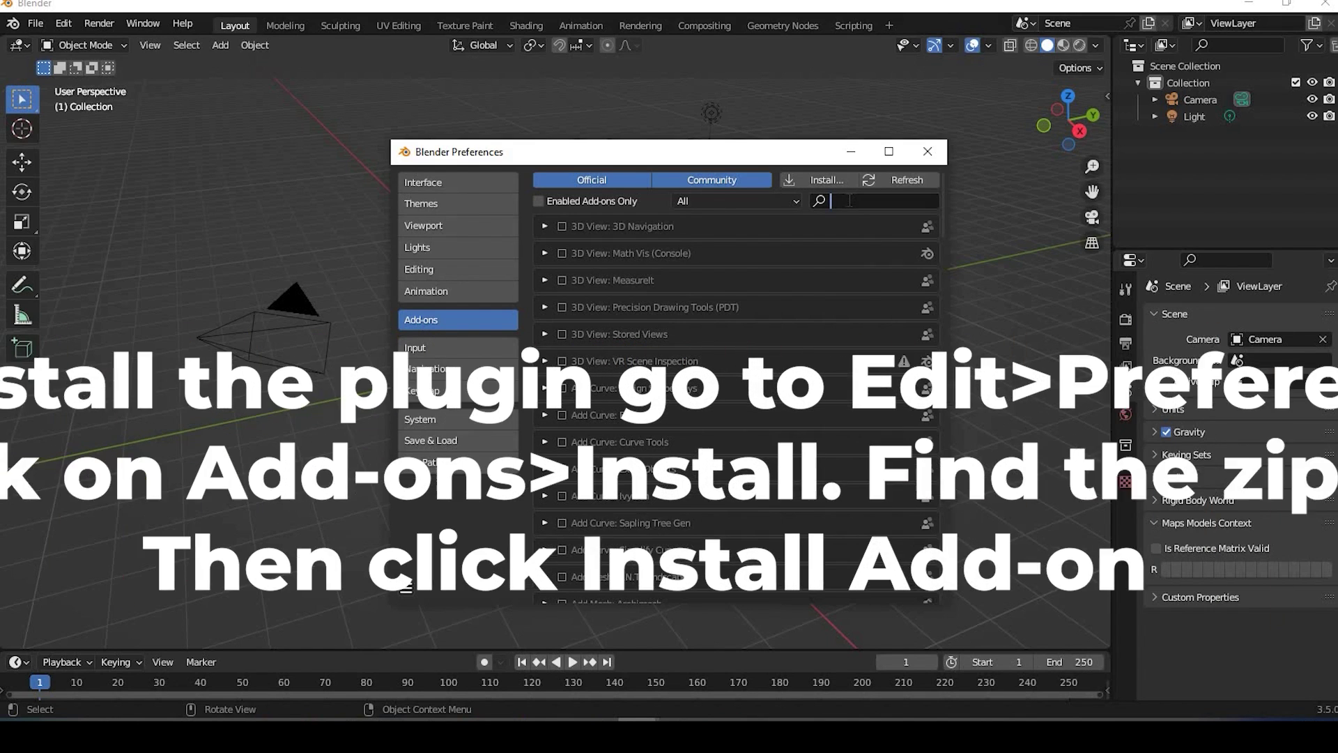
text(map)
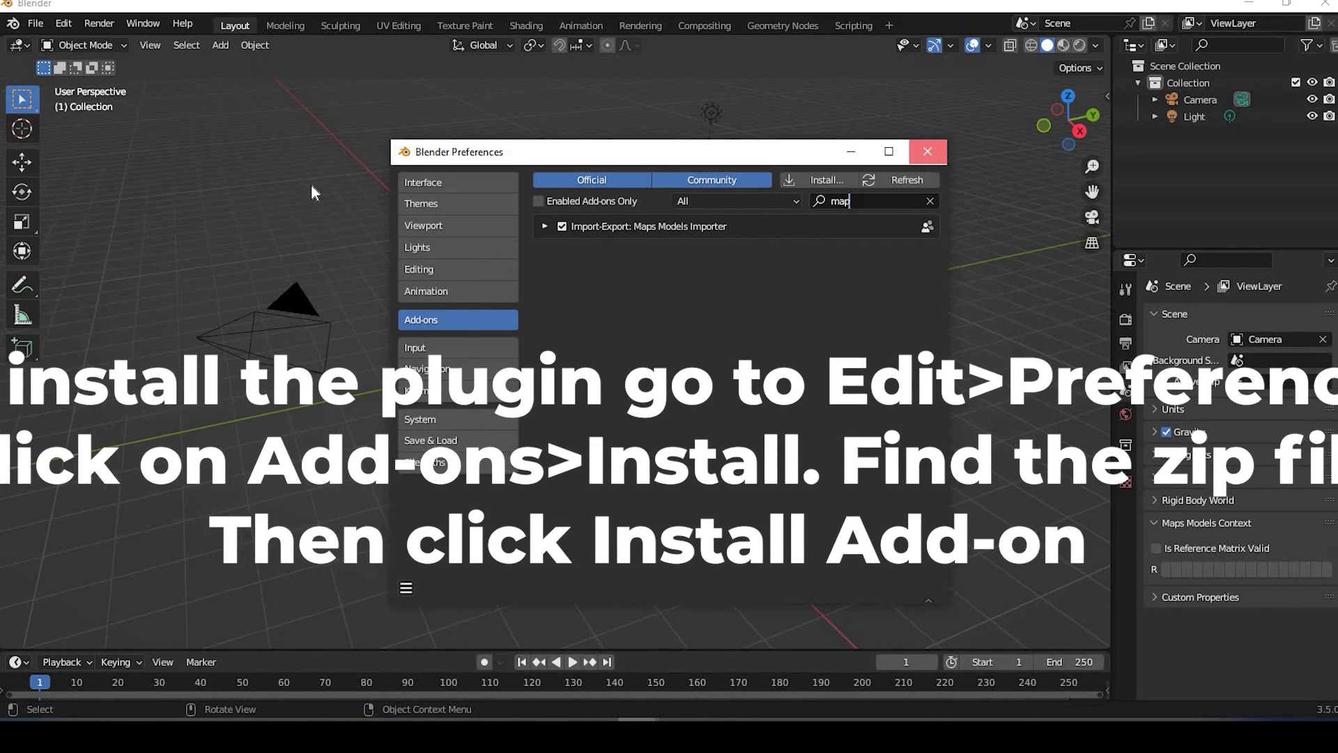
click(928, 152)
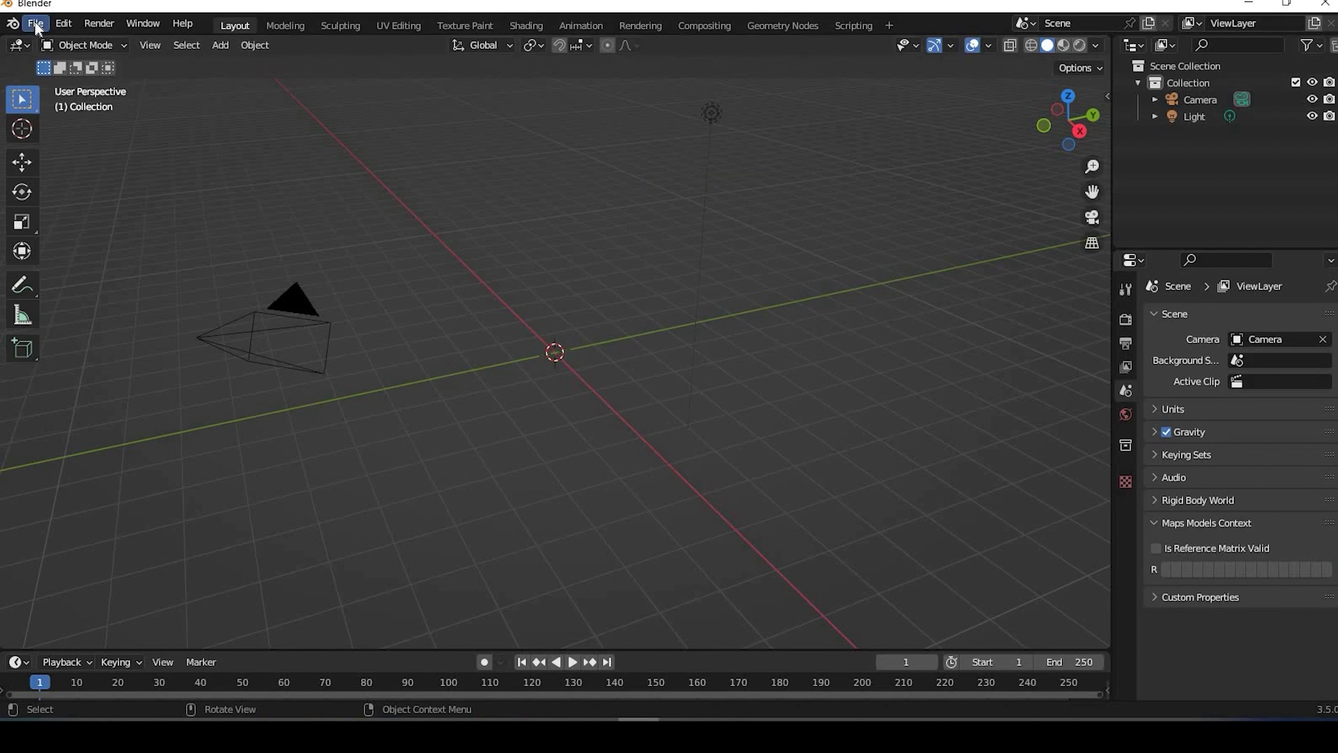
Step: Import image.rdc from the Blender Google folder as a Google Maps Capture (.rdc)
click(36, 25)
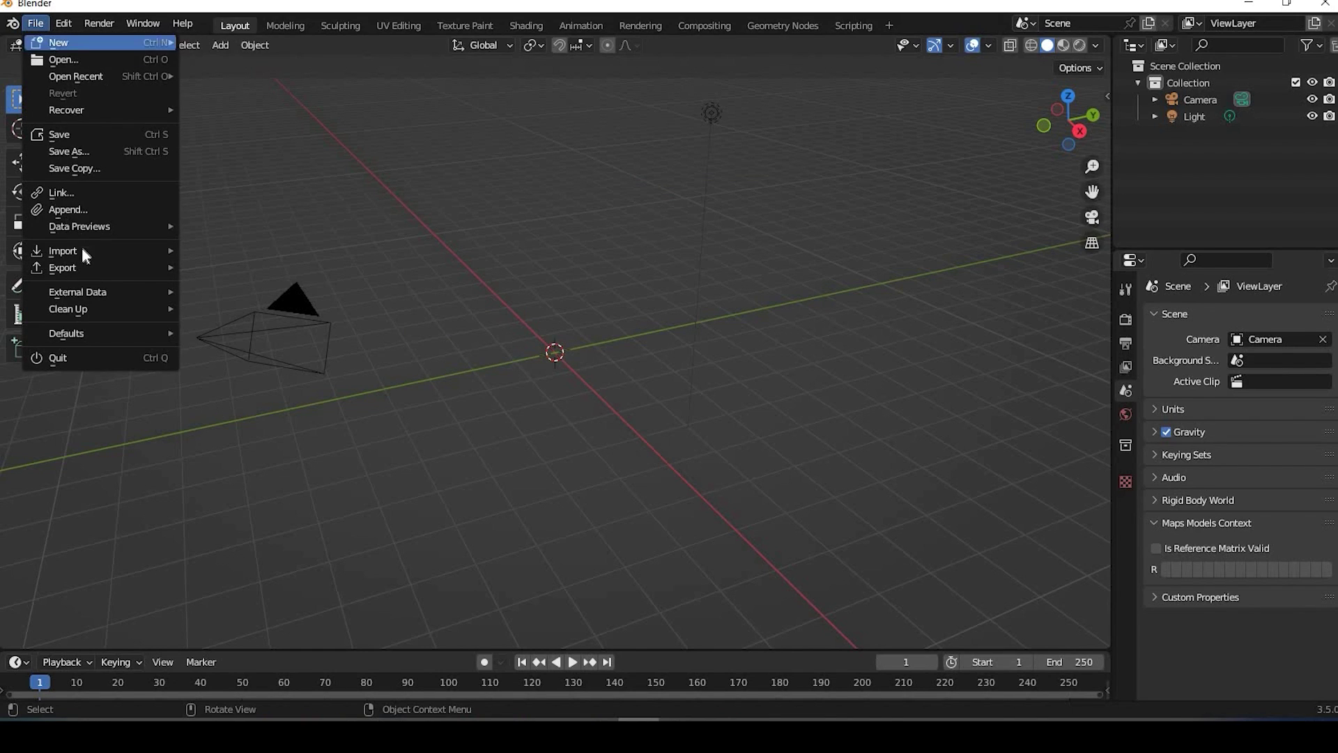
mouse_move(84, 250)
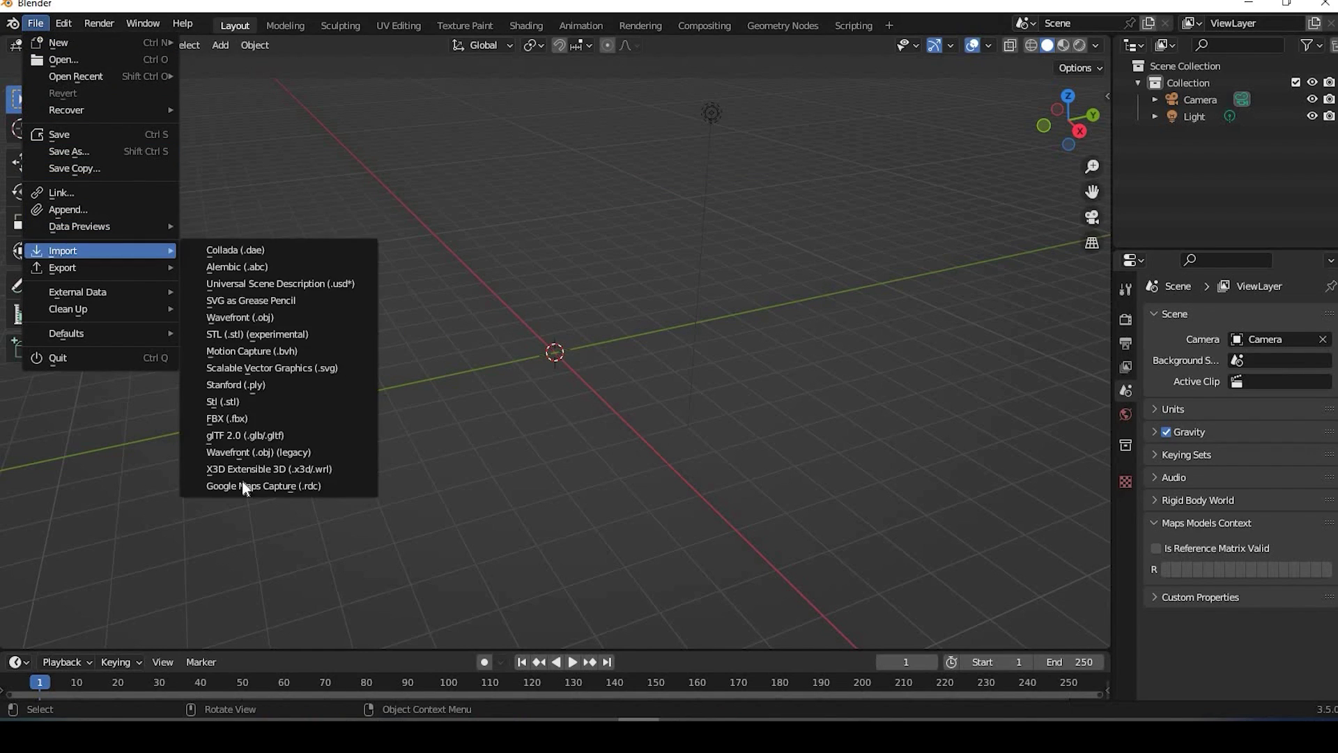
click(313, 489)
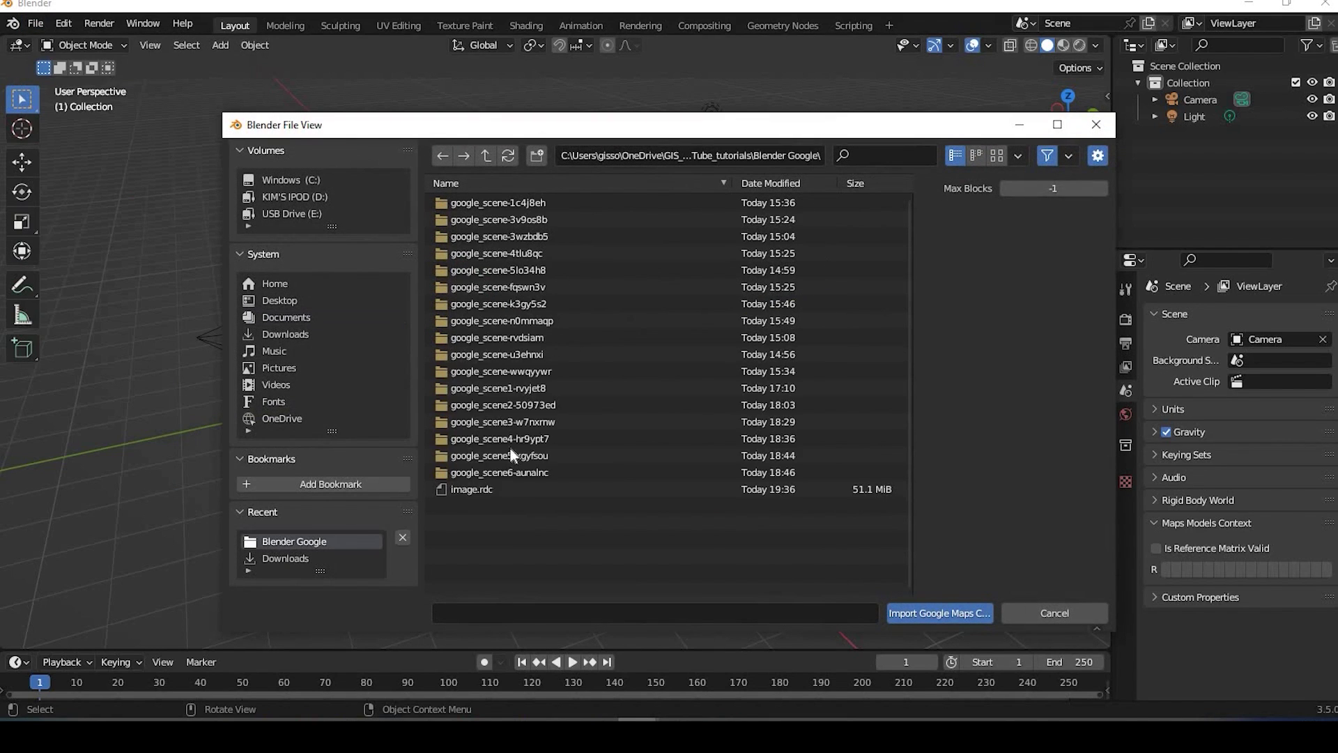
click(476, 494)
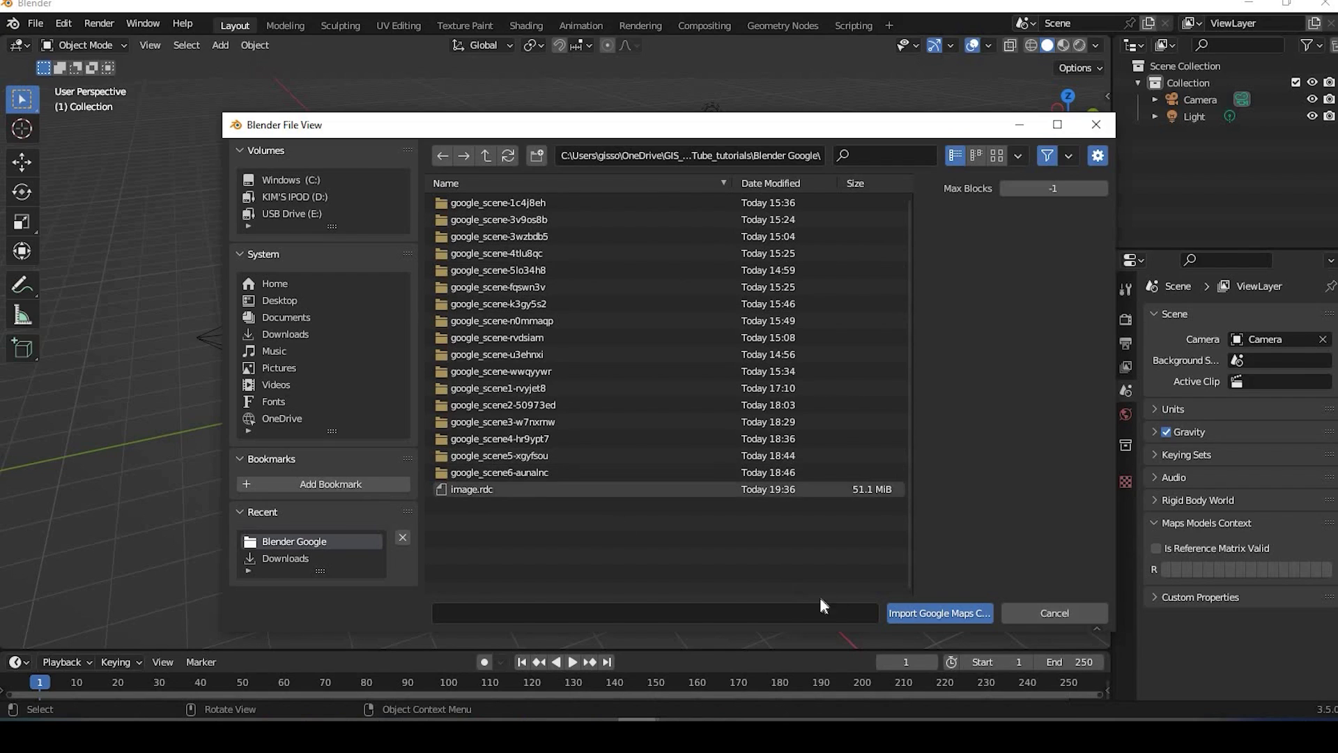
click(916, 613)
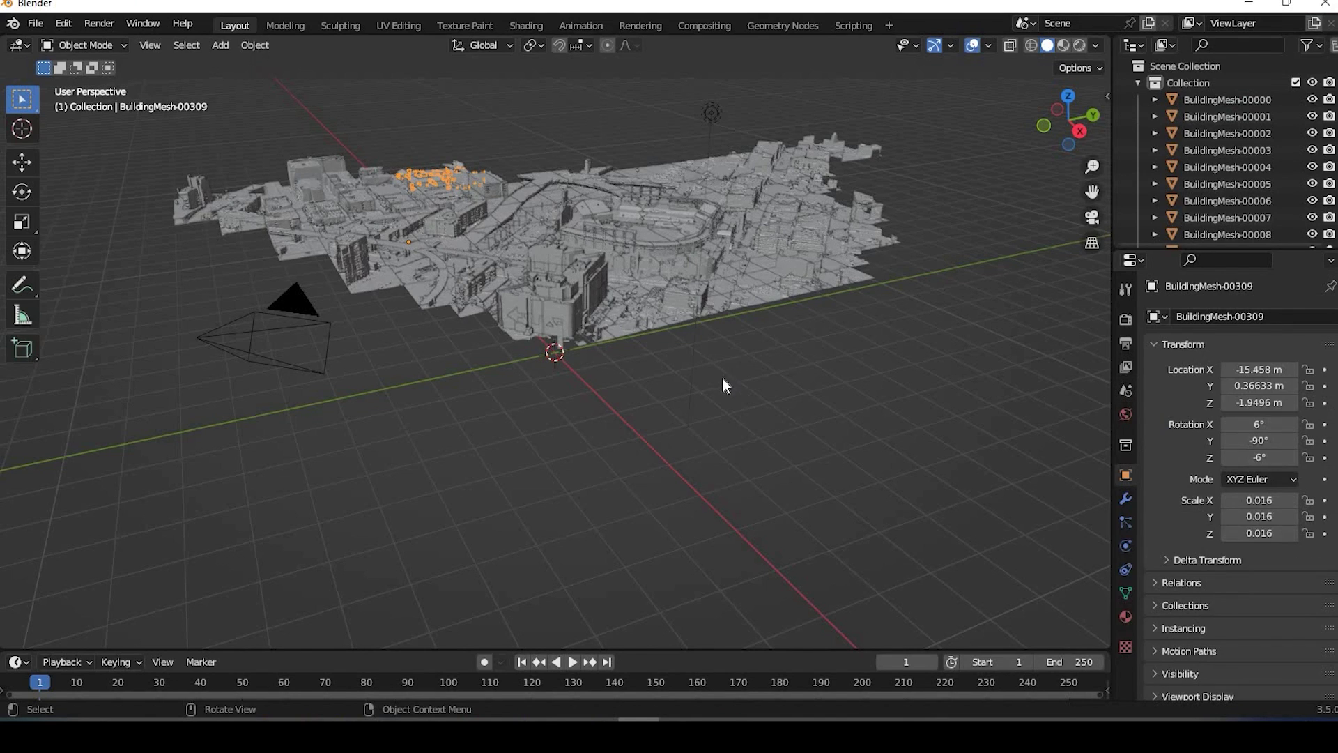
Step: Deselect all imported building meshes and display the viewport in Rendered shading from a raised angle over the stadium
key(alt+a)
middle_drag(634, 413, 794, 401)
shift+middle_drag(614, 633, 1149, 73)
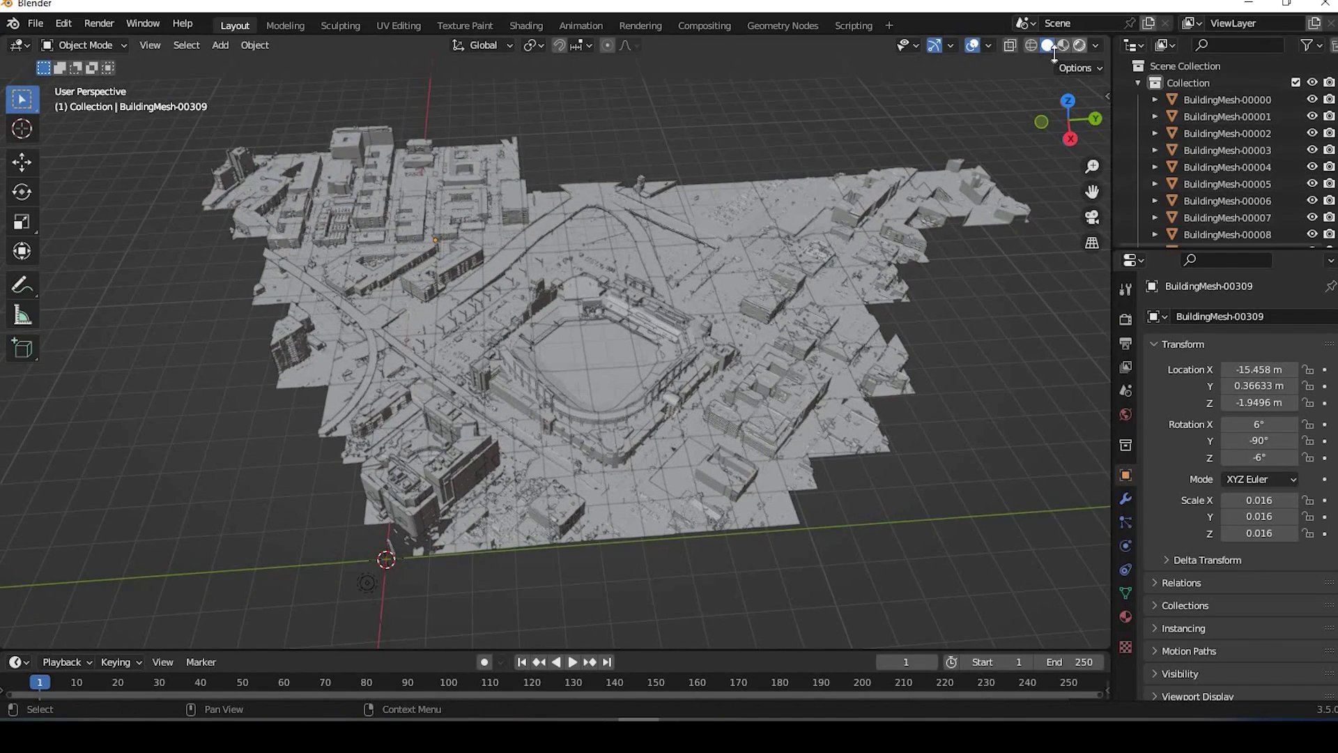
click(1079, 45)
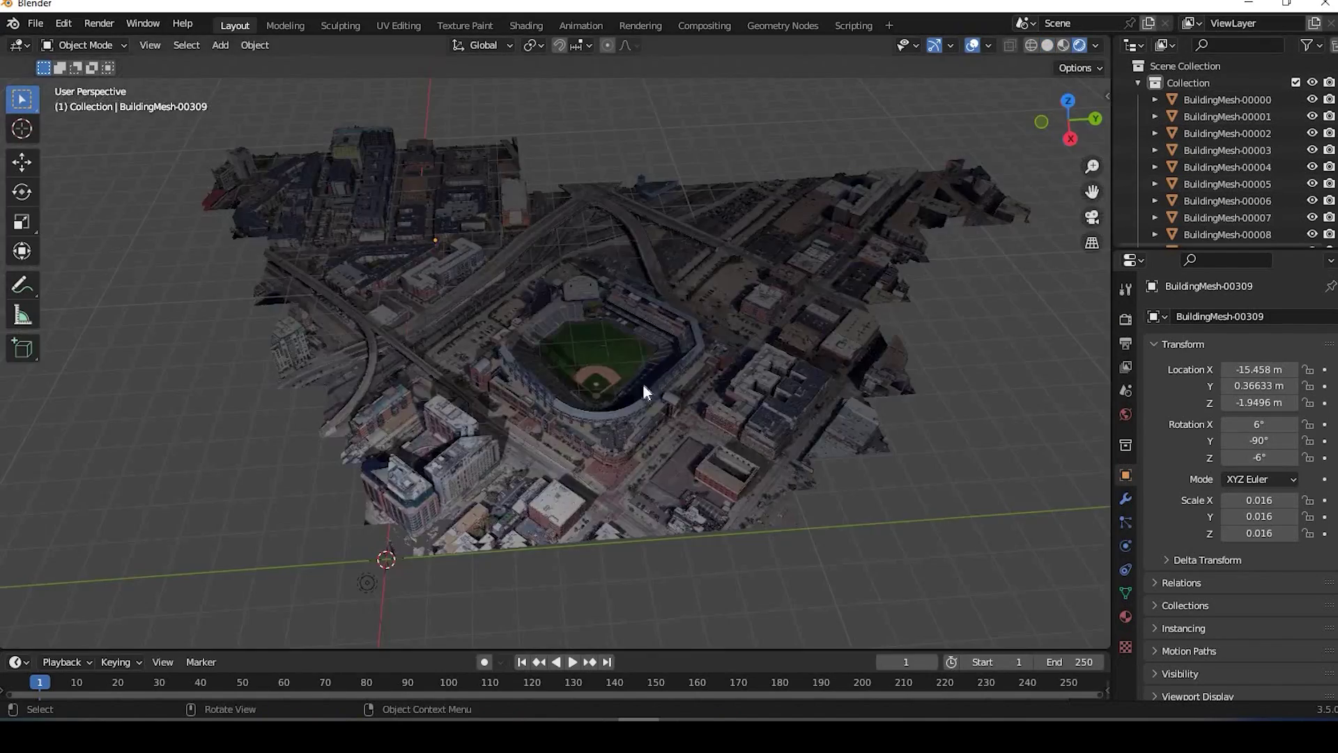
Step: Inspect the stadium up close and change the viewport shading to Material Preview
scroll(705, 420, up, 3)
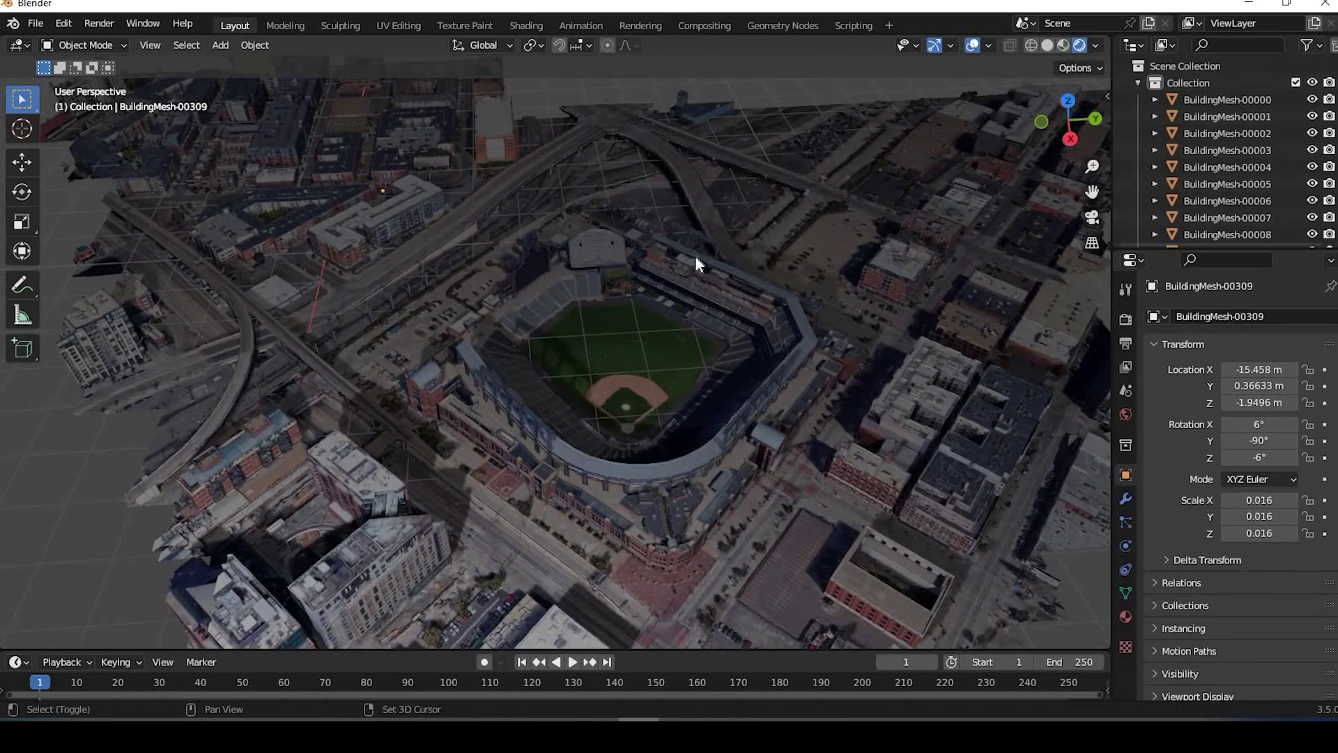
scroll(695, 256, up, 4)
scroll(718, 324, down, 4)
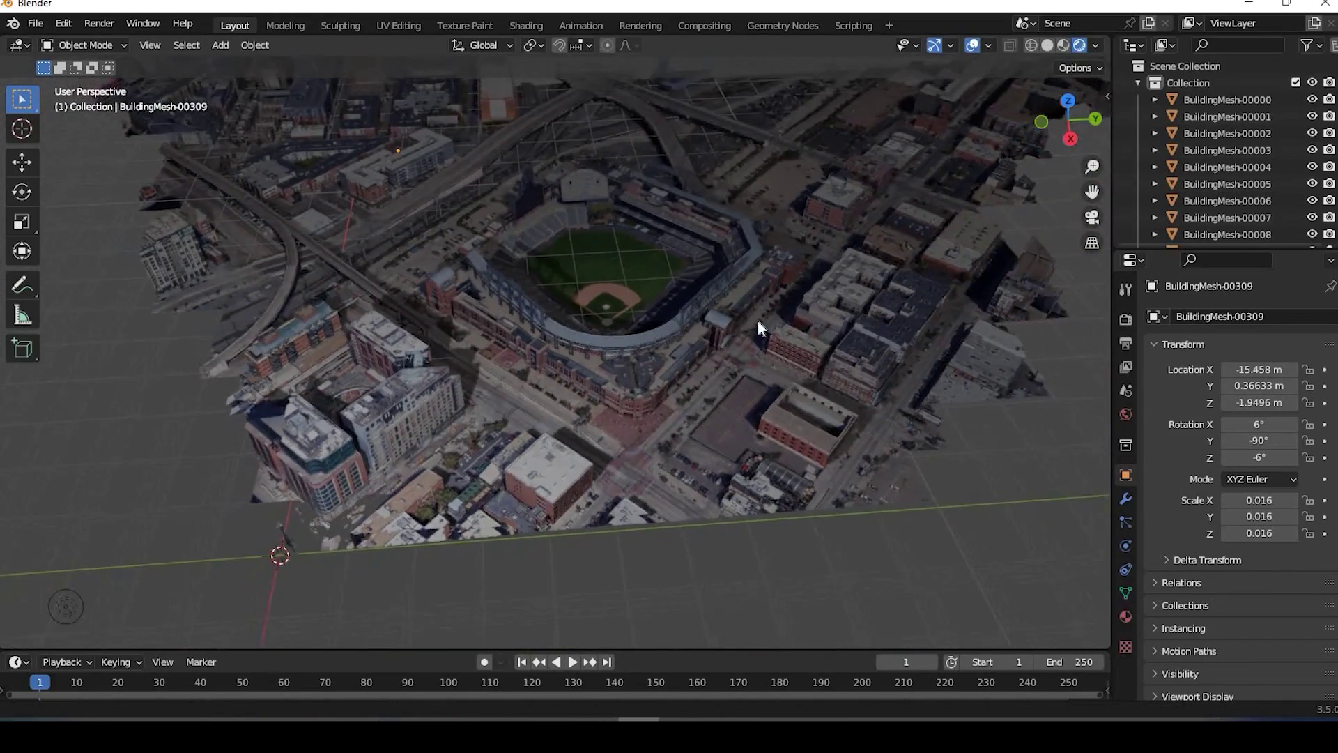
scroll(755, 346, up, 5)
middle_drag(617, 420, 617, 504)
key(z)
Step: Orbit around the textured Coors Field model to examine the stadium, the surrounding buildings and the nearby streets
scroll(621, 513, up, 2)
scroll(626, 512, up, 1)
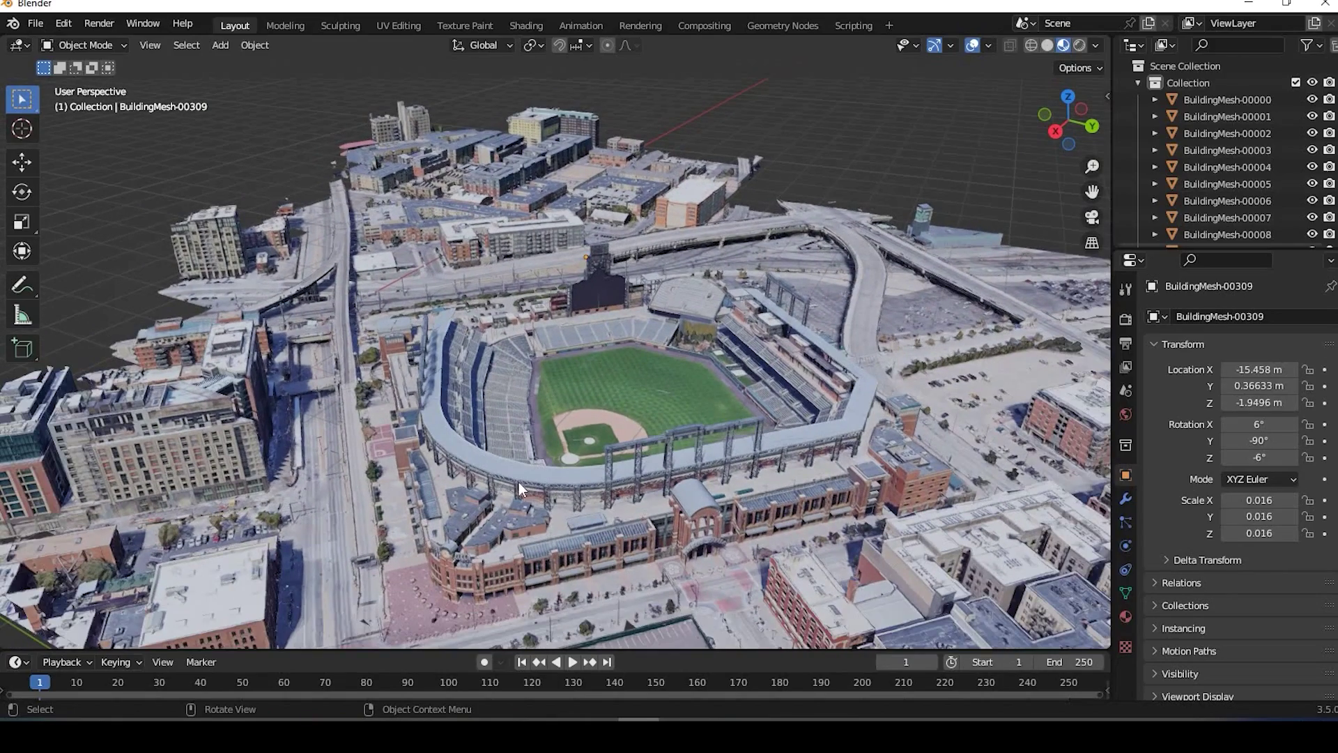
middle_drag(565, 481, 491, 497)
shift+middle_drag(529, 445, 612, 478)
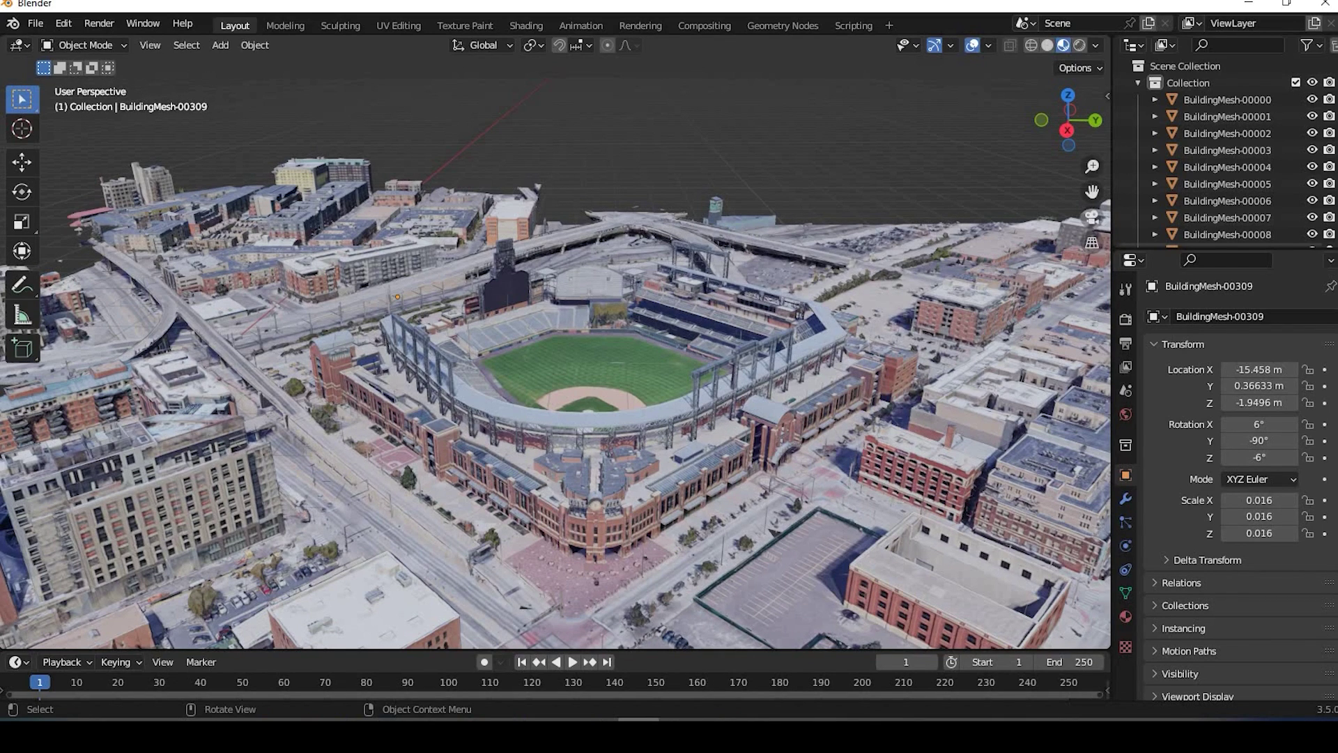
key(alt+Tab)
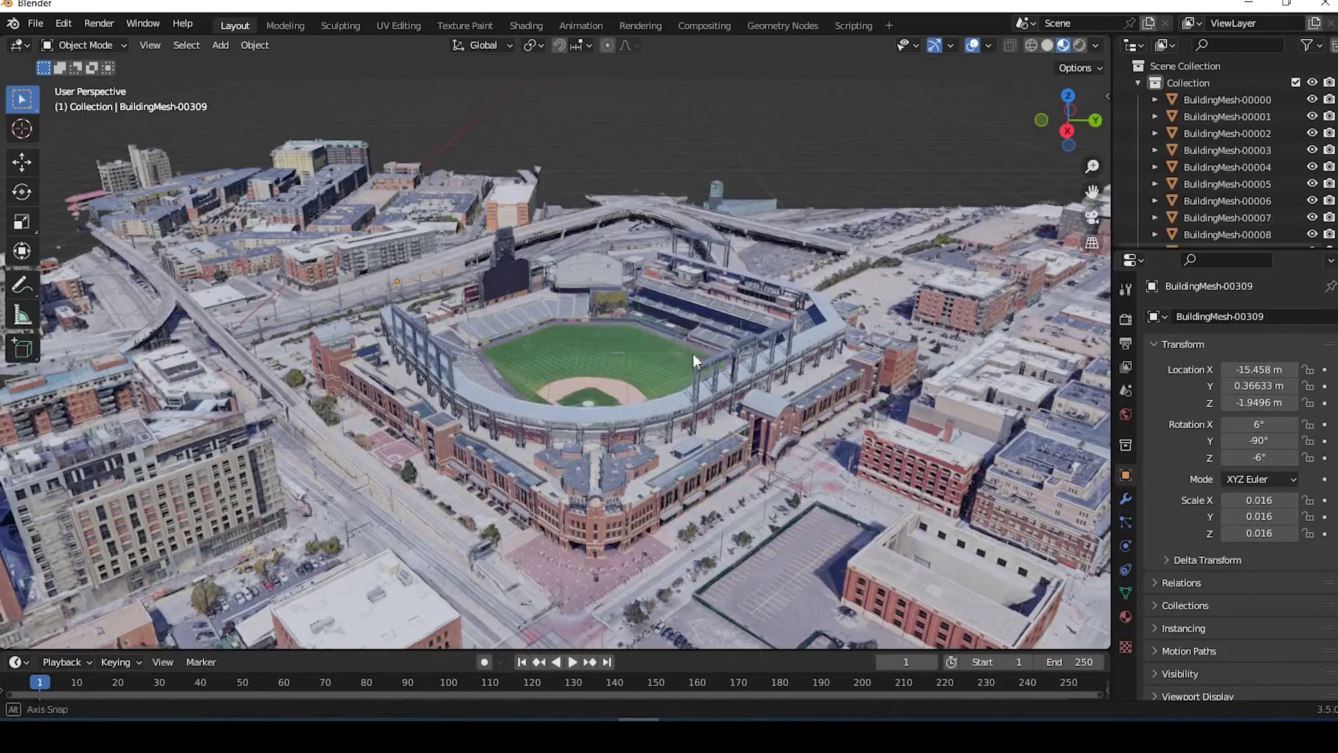
middle_drag(693, 354, 551, 400)
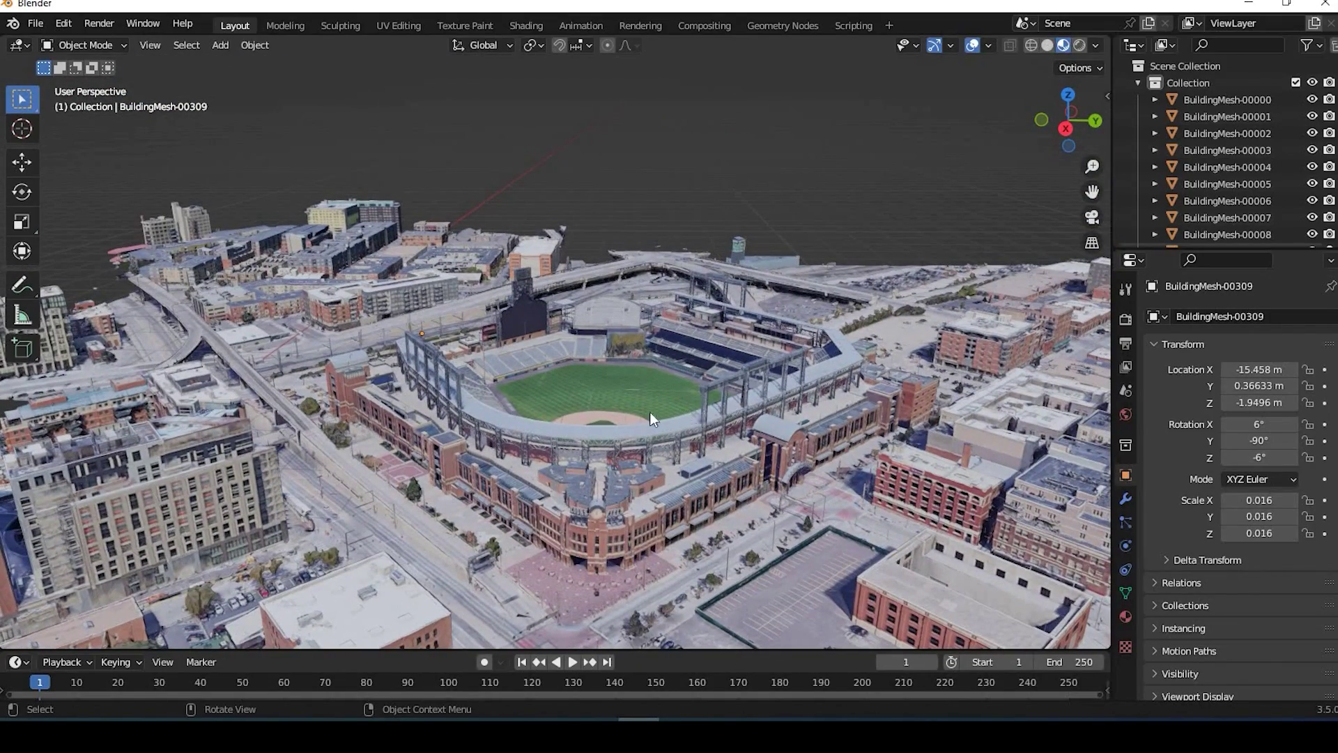
mouse_move(650, 412)
middle_down()
mouse_move(617, 386)
mouse_move(640, 396)
middle_up()
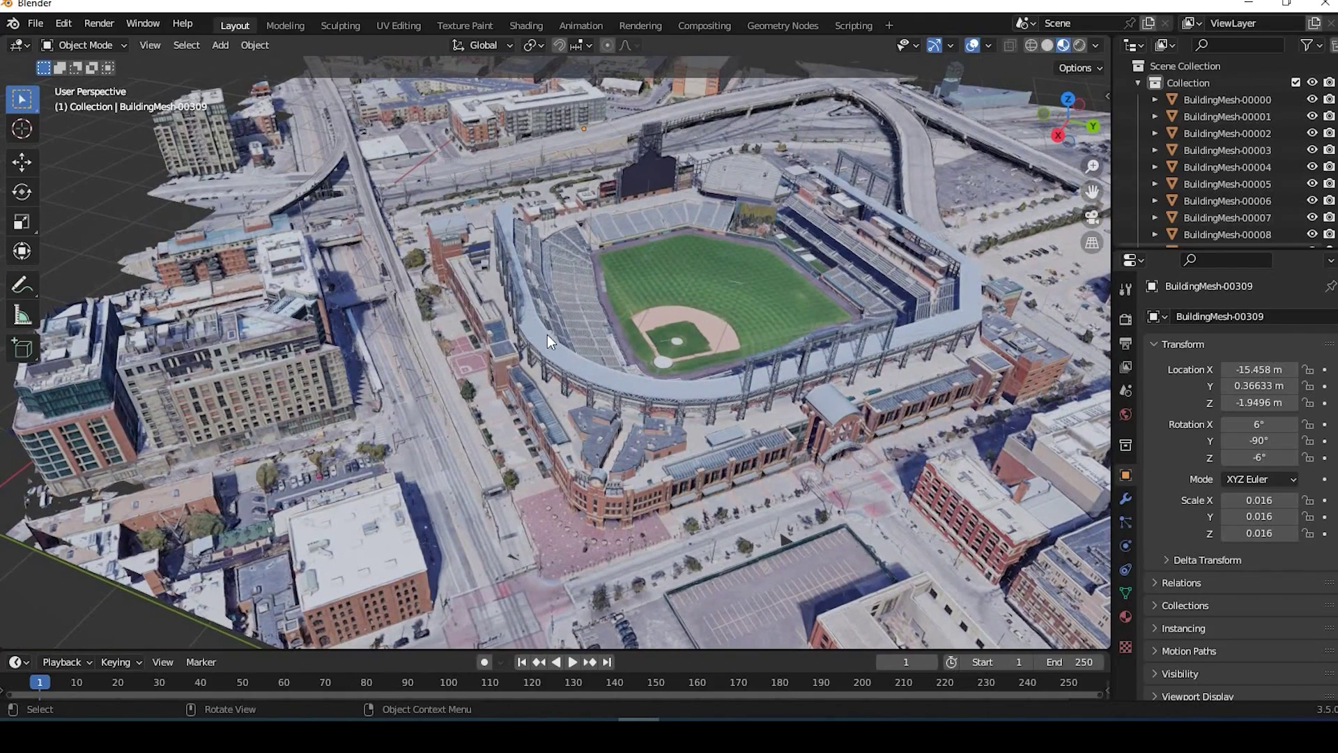
shift+middle_drag(571, 386, 391, 454)
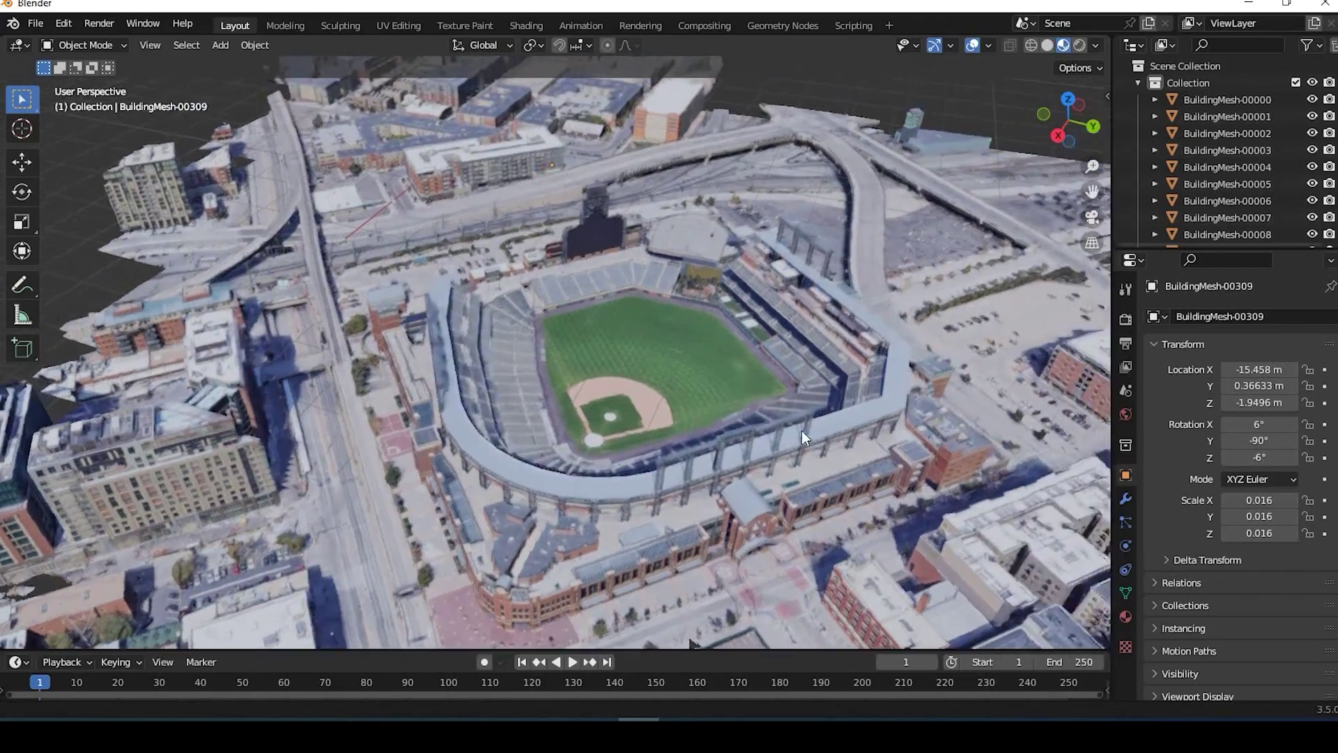